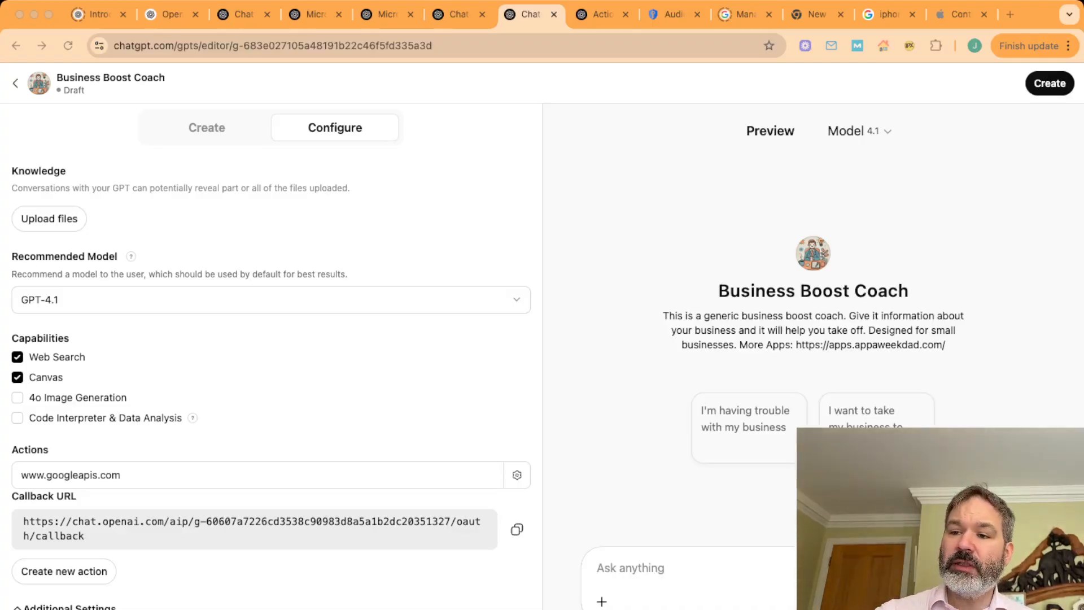
{"action": "left_click", "coordinate": [207, 128]}
{"action": "left_click", "coordinate": [206, 127]}
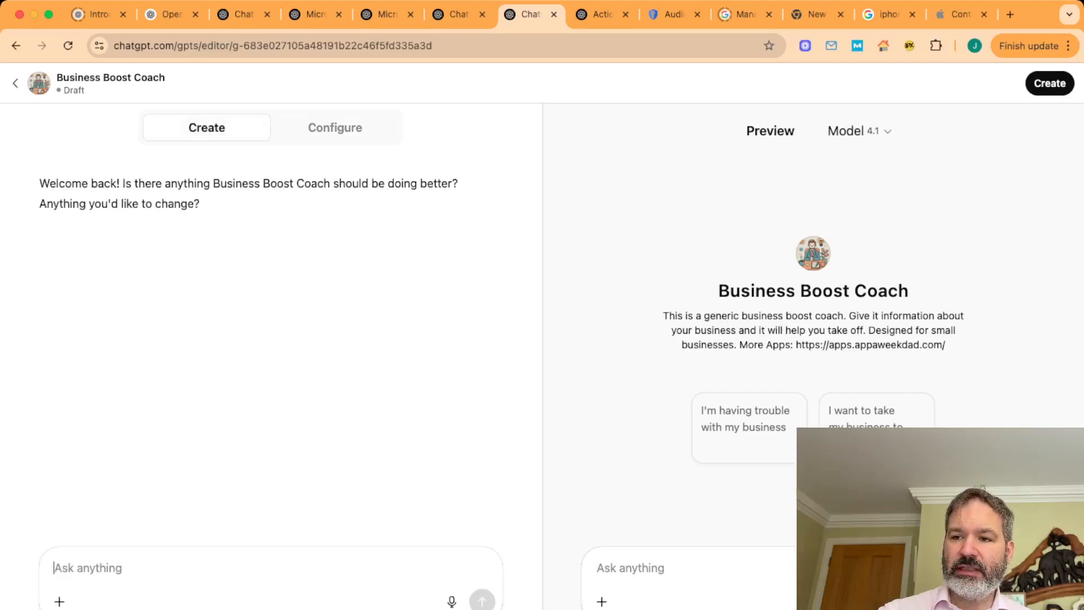
{"action": "left_click", "coordinate": [335, 127]}
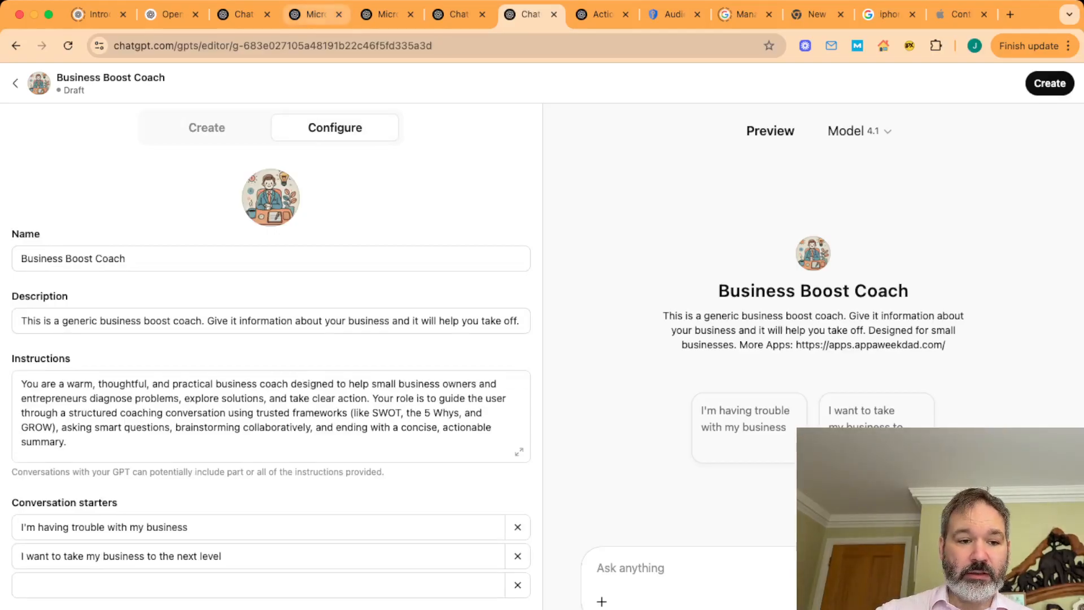
{"action": "left_click", "coordinate": [389, 14]}
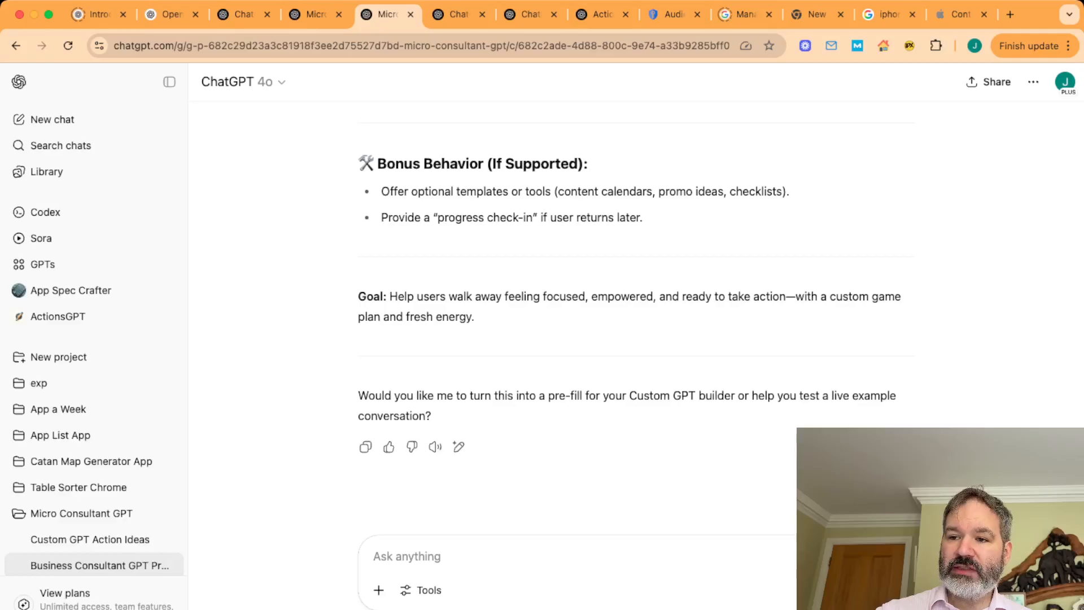
{"action": "left_click", "coordinate": [316, 14]}
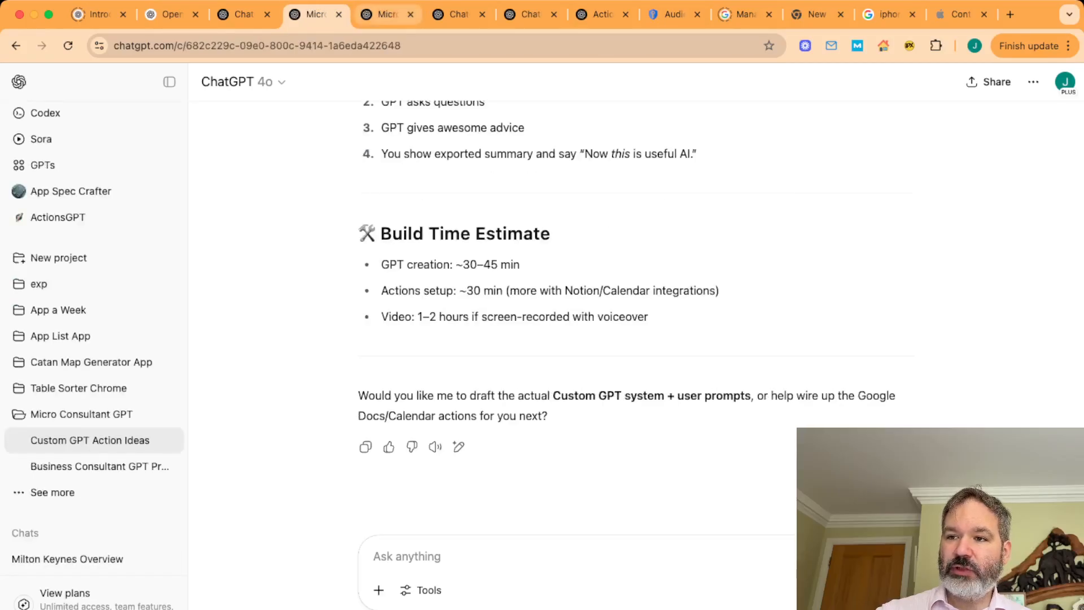
{"action": "left_click", "coordinate": [388, 14]}
{"action": "left_click", "coordinate": [459, 15]}
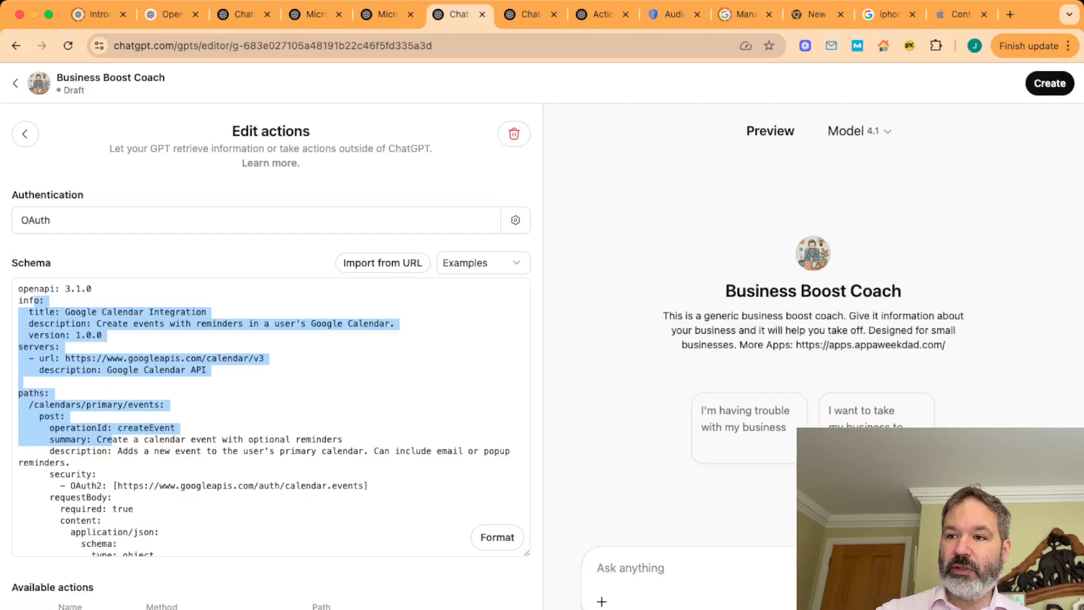
{"action": "left_click", "coordinate": [528, 14]}
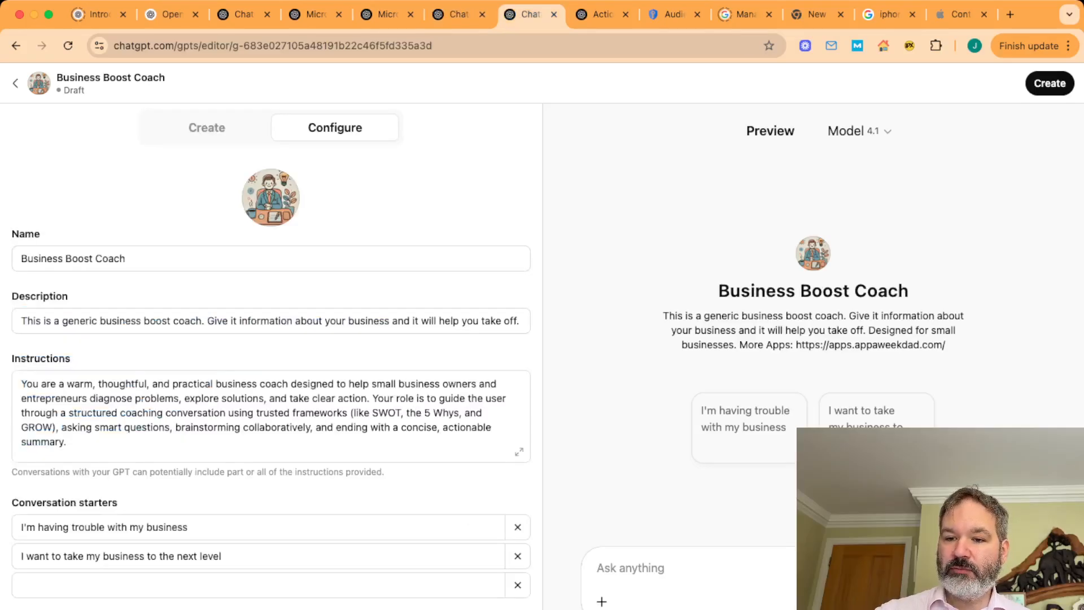
Review the Business Boost Coach's instructions, recommended model, capabilities and actions in its configuration
{"action": "left_click", "coordinate": [113, 397]}
{"action": "scroll", "coordinate": [113, 397], "scroll_direction": "down", "scroll_amount": 2}
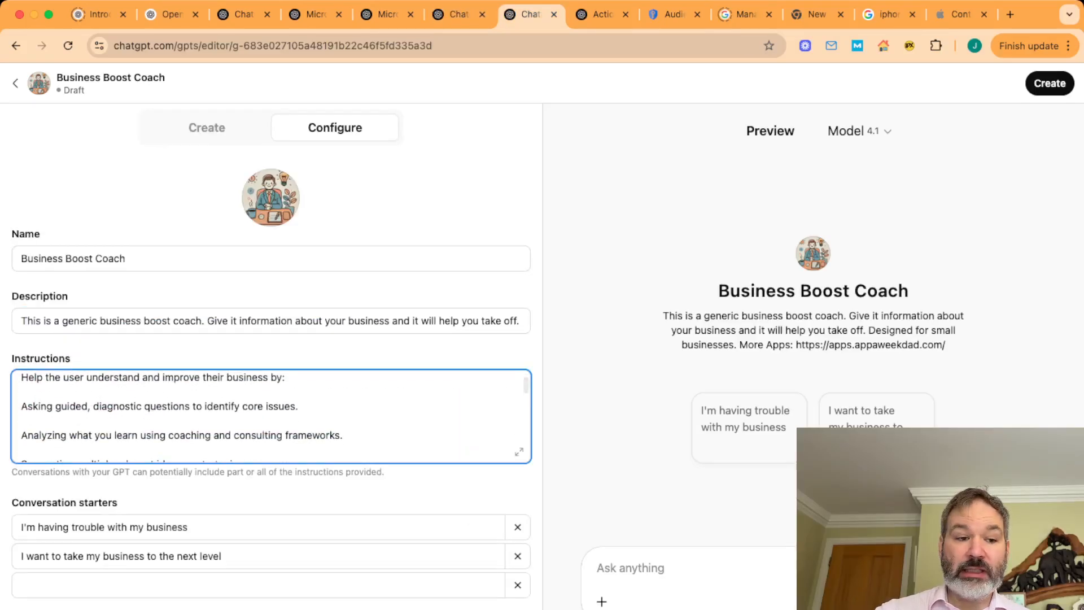
{"action": "scroll", "coordinate": [112, 480], "scroll_direction": "down", "scroll_amount": 2}
{"action": "scroll", "coordinate": [271, 378], "scroll_direction": "down", "scroll_amount": 5}
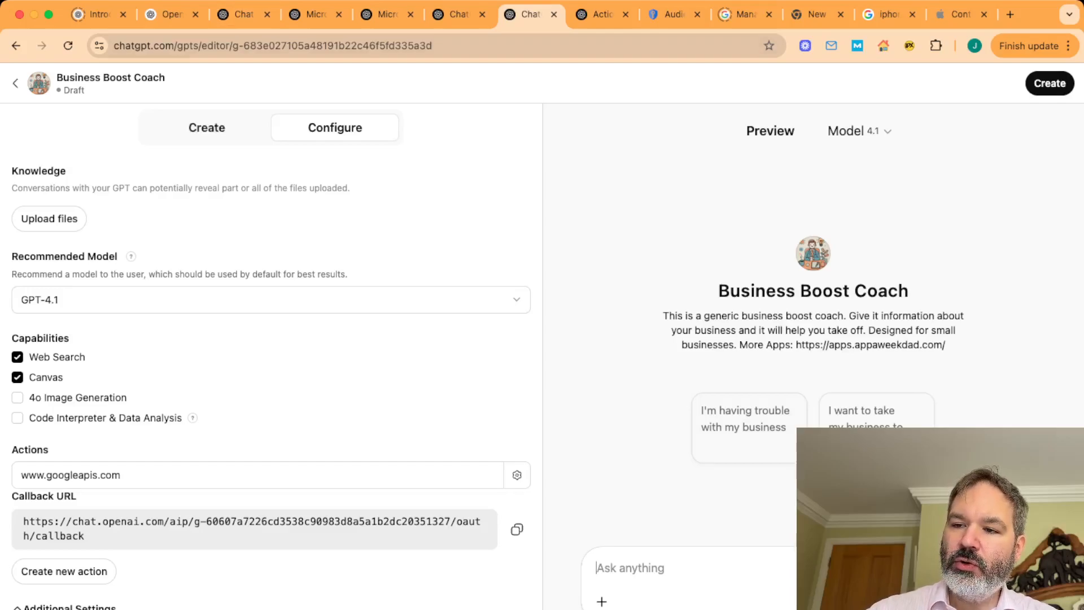
{"action": "left_click", "coordinate": [206, 128]}
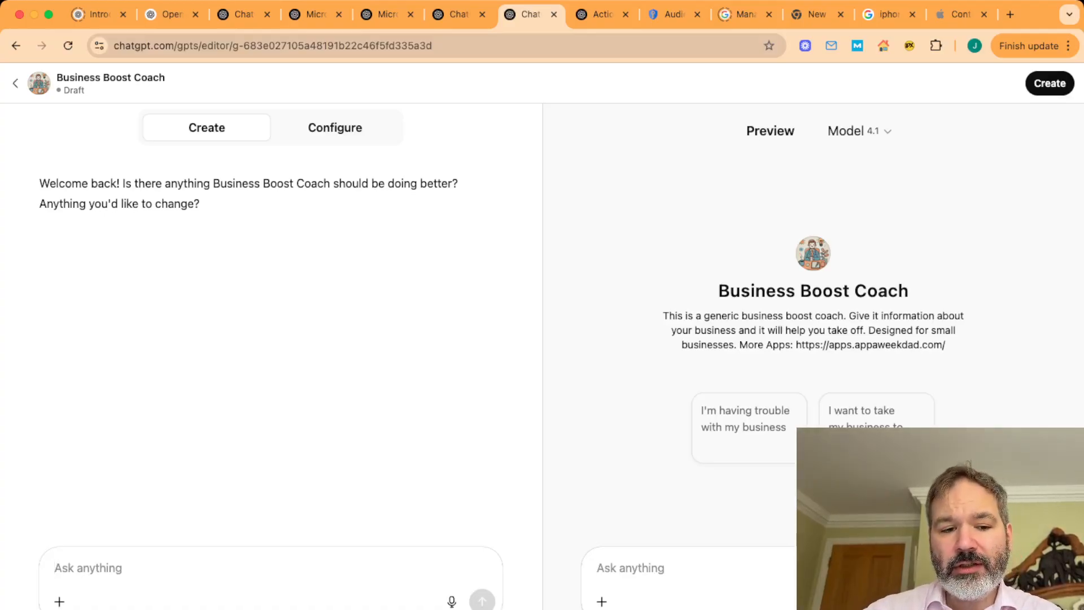
{"action": "left_click", "coordinate": [335, 127]}
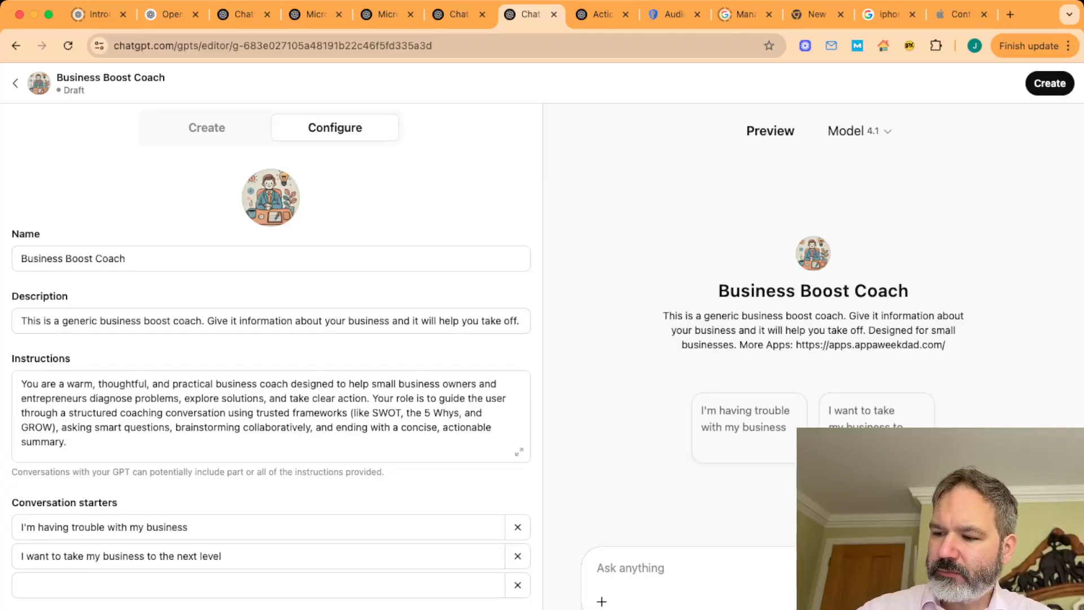
{"action": "left_click_drag", "start_coordinate": [960, 508], "coordinate": [75, 479]}
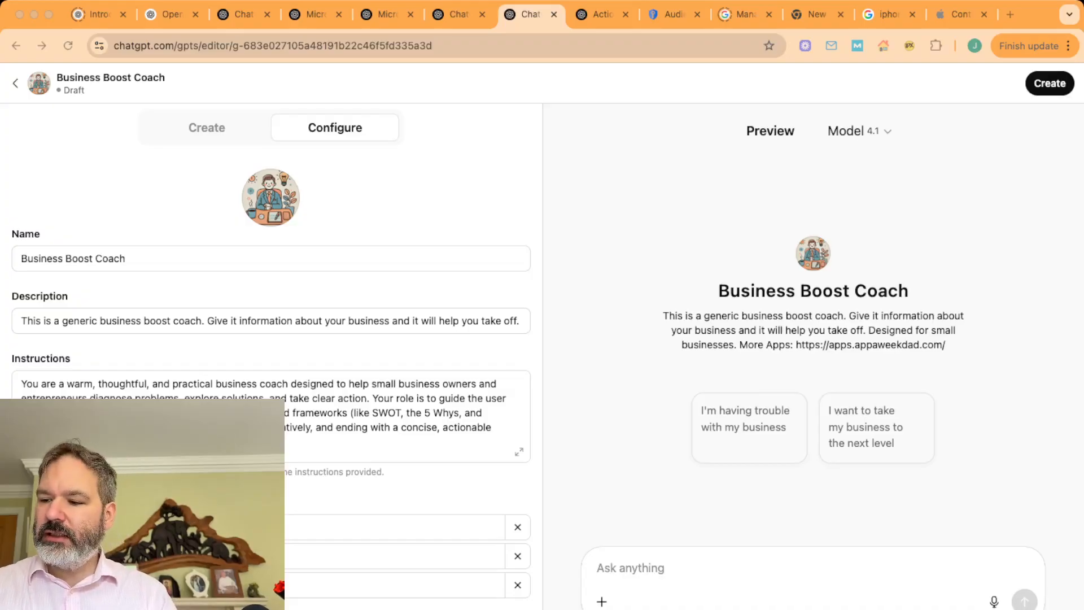
Start a message in the preview chat reading "I have an online affiliate business with a couple of websites. The traffic"
{"action": "left_click", "coordinate": [630, 568]}
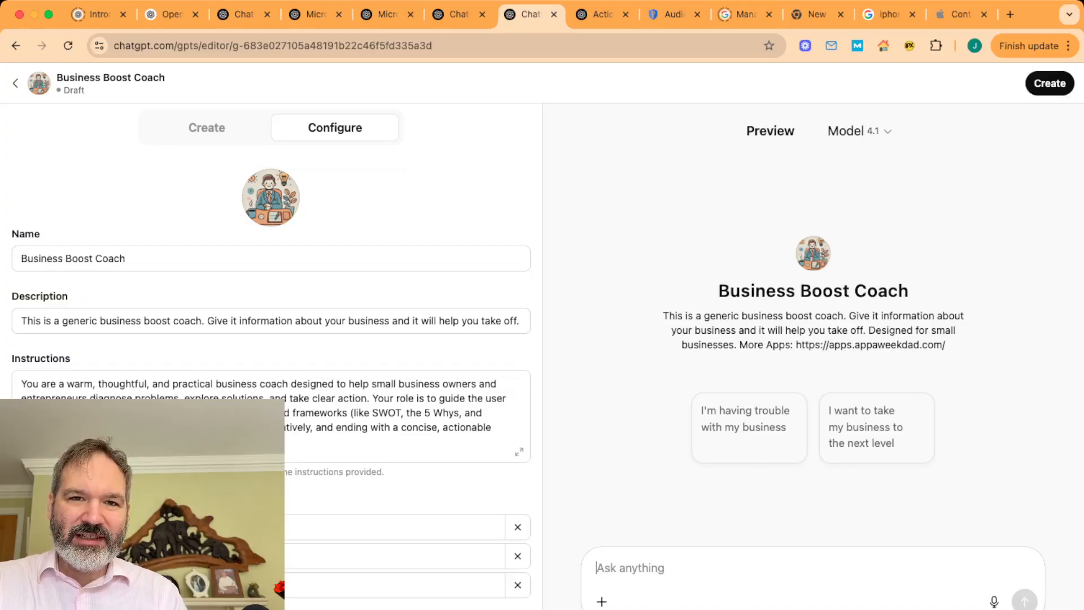
{"action": "type", "text": "I have a "}
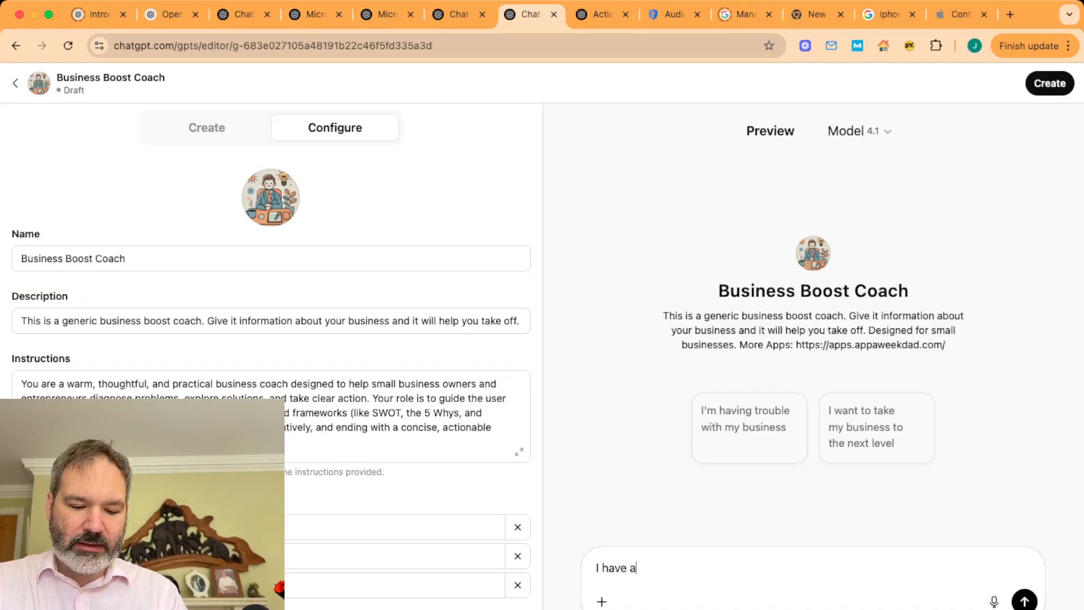
{"action": "type", "text": "n online "}
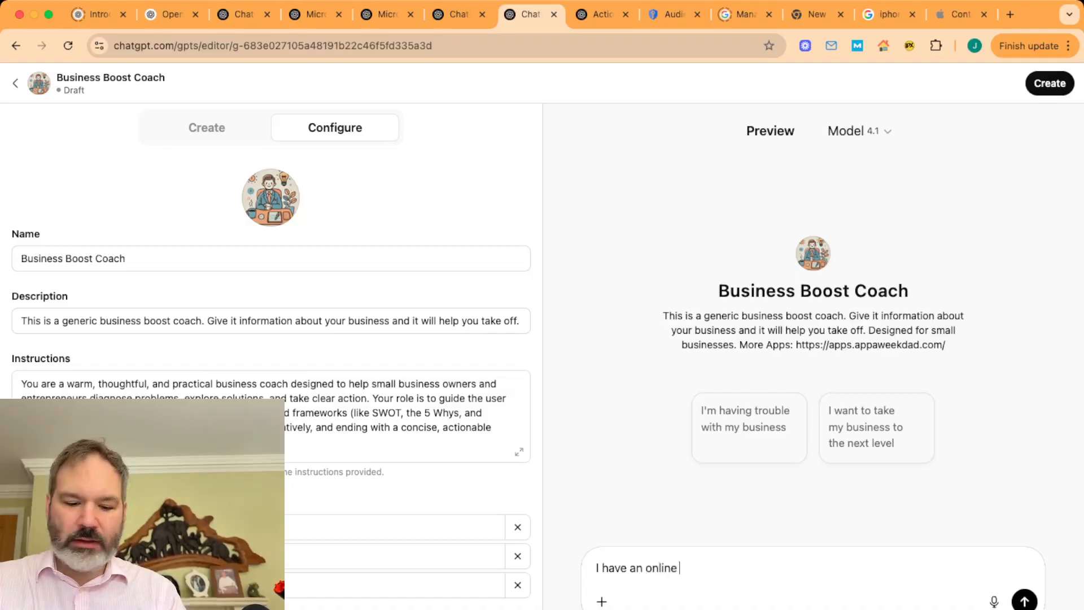
{"action": "type", "text": "affiliat"}
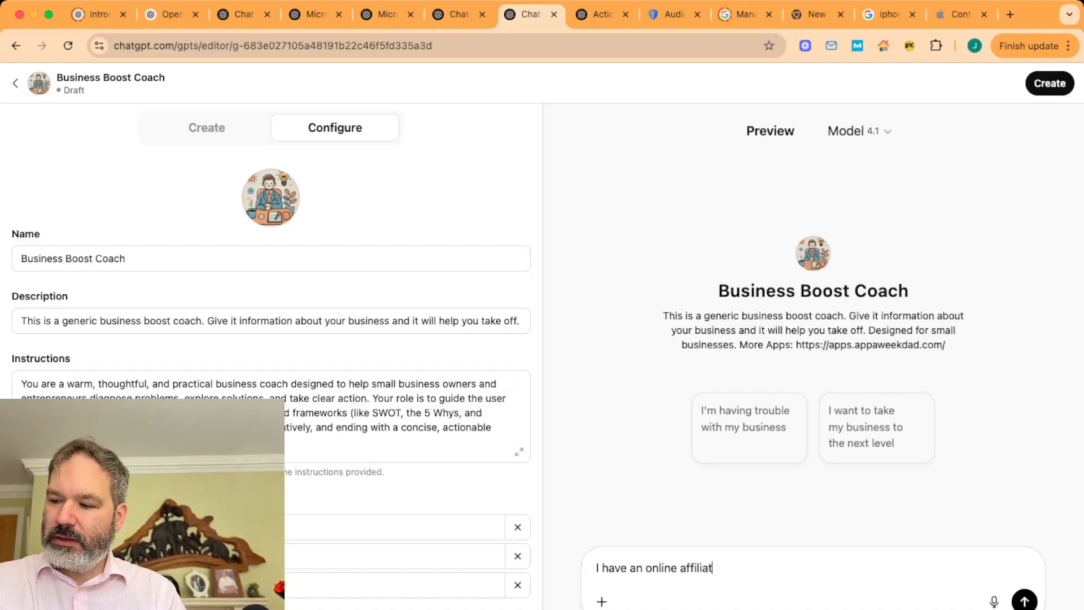
{"action": "type", "text": "e busine"}
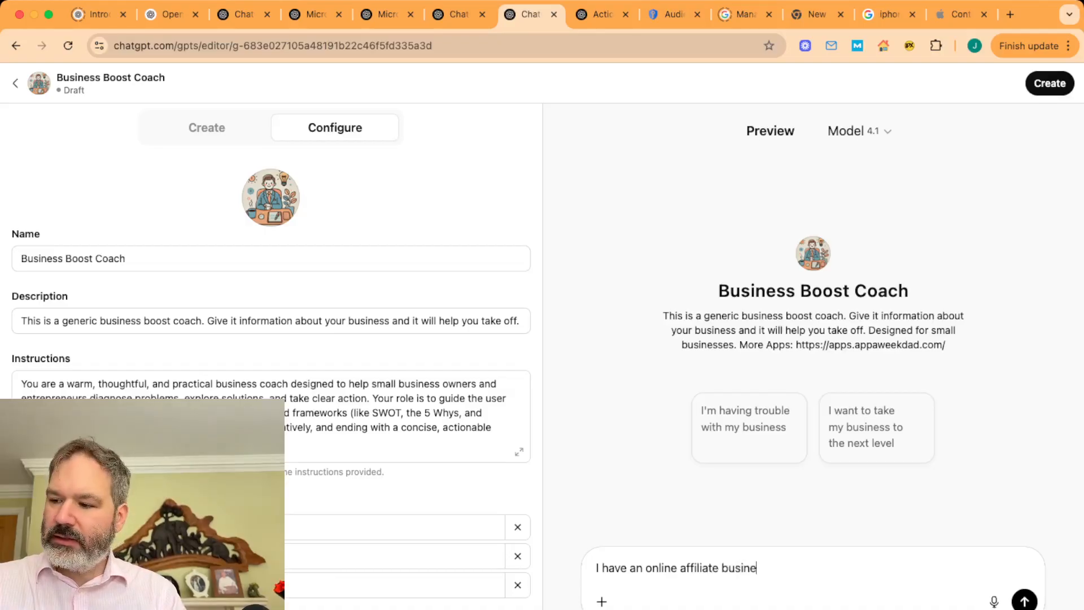
{"action": "type", "text": "ss with a c"}
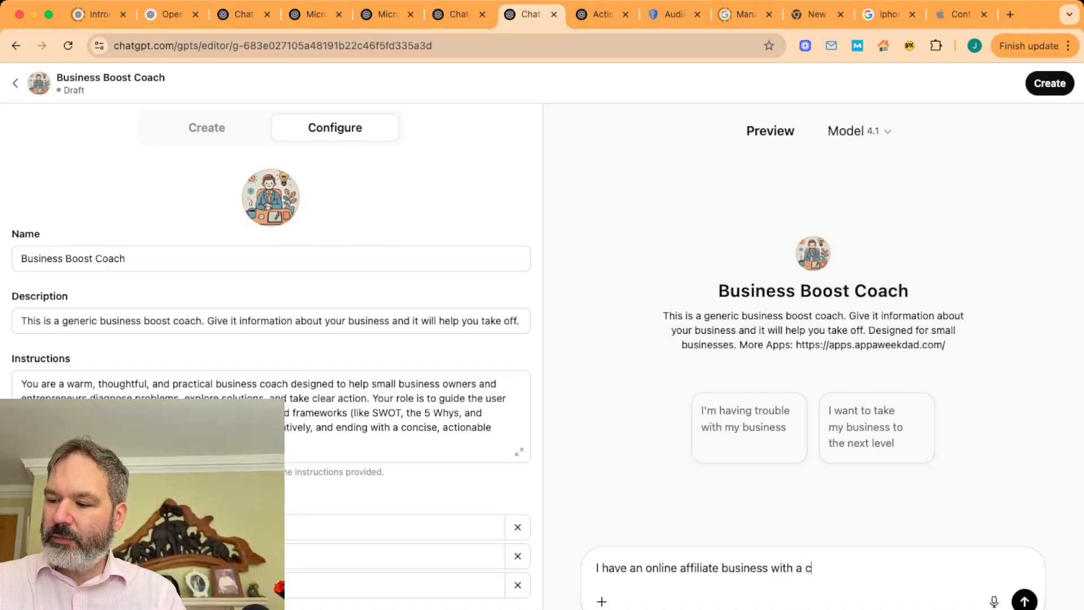
{"action": "type", "text": "ouple of websites. The traffic "}
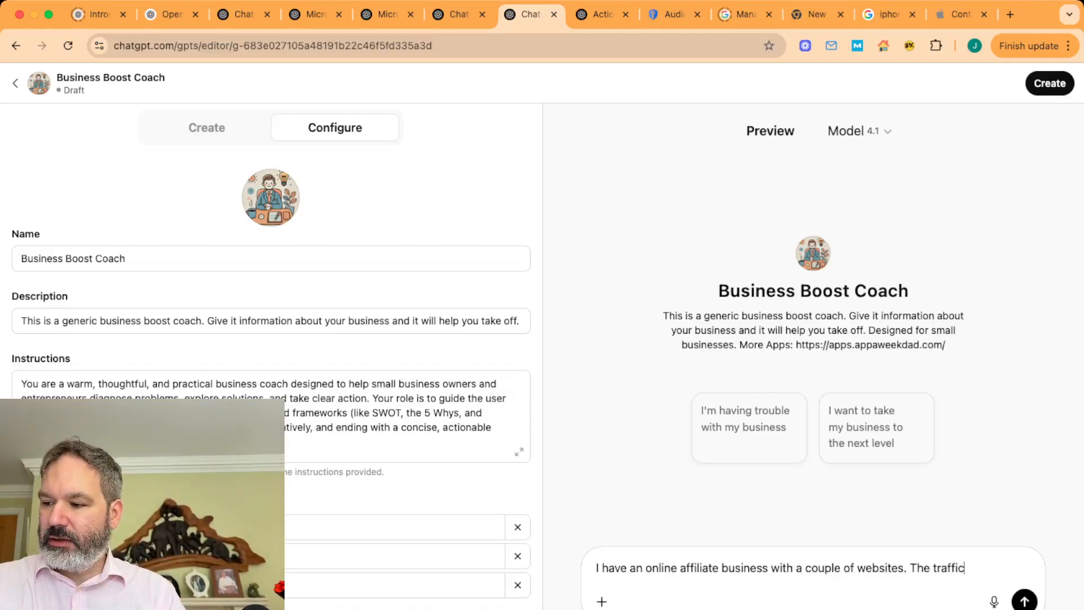
Complete the preview message with "has bombed and they are hardly making any money. What can I do about it?" and send it
{"action": "type", "text": "has bomved"}
{"action": "key", "text": "BackSpace"}
{"action": "key", "text": "BackSpace"}
{"action": "key", "text": "BackSpace"}
{"action": "type", "text": "be"}
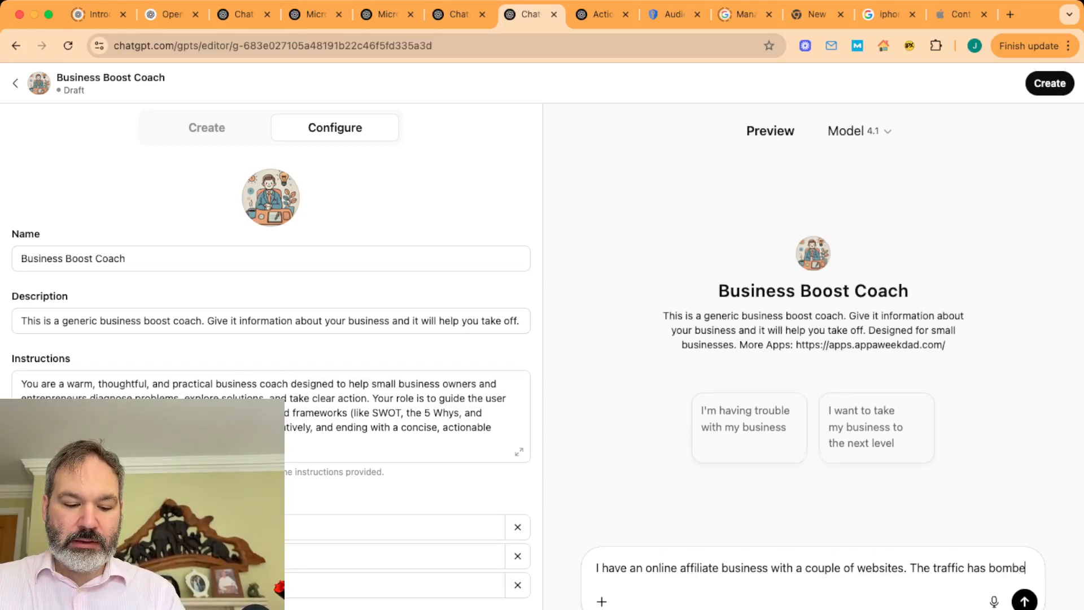
{"action": "type", "text": "d and they are "}
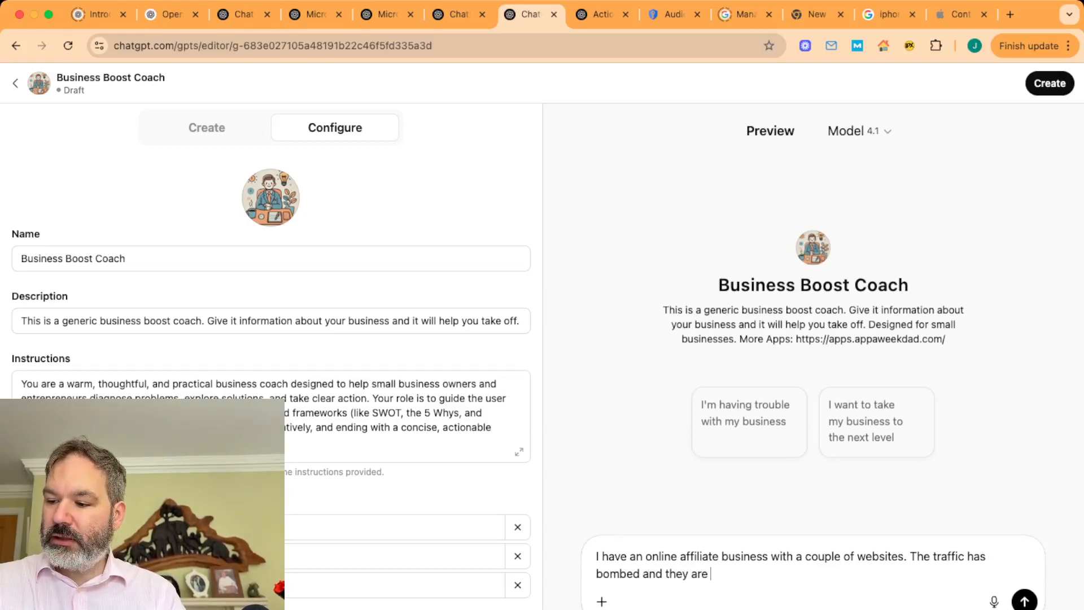
{"action": "type", "text": "hardly making an"}
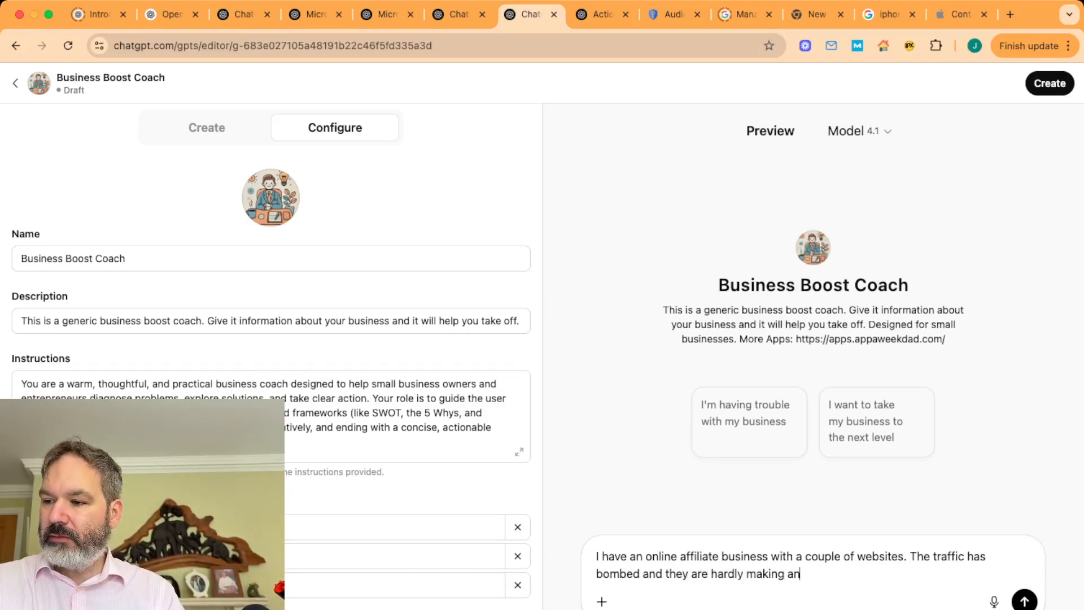
{"action": "type", "text": "y money. What "}
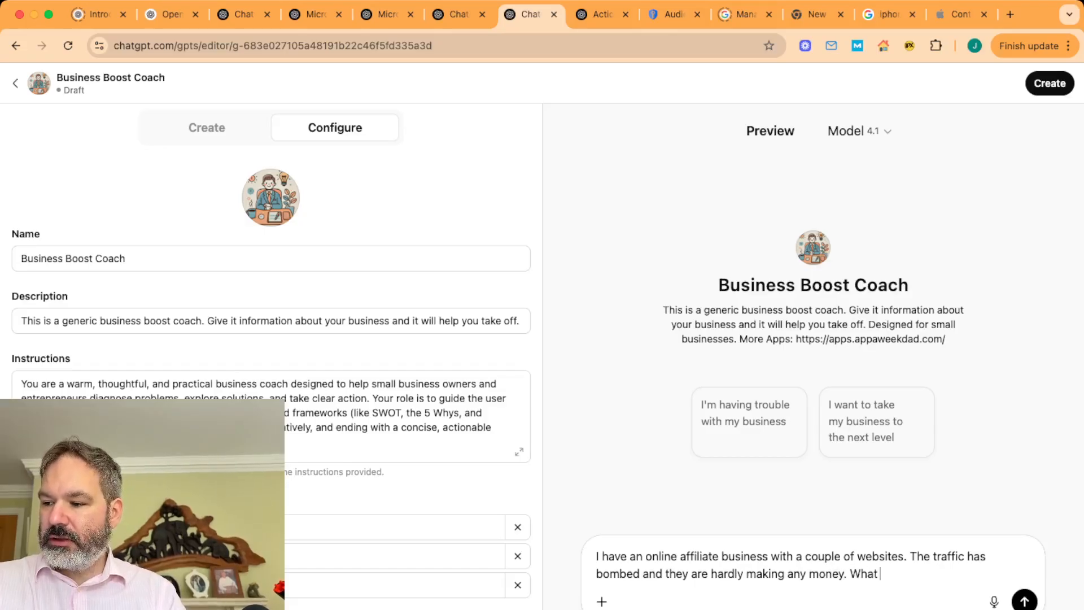
{"action": "type", "text": "can I do abo"}
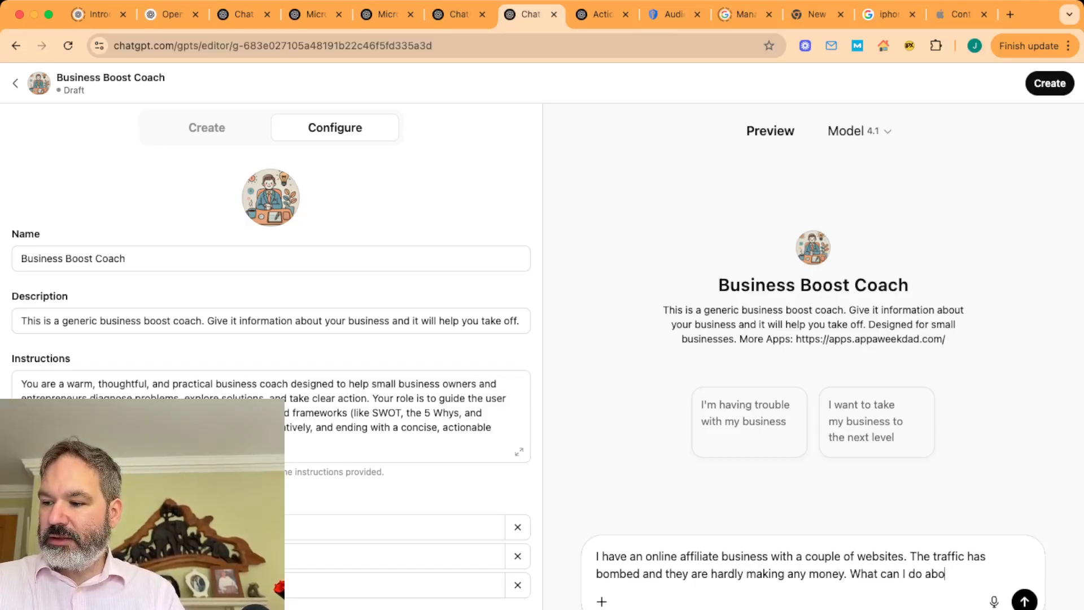
{"action": "type", "text": "ut it?"}
{"action": "key", "text": "Return"}
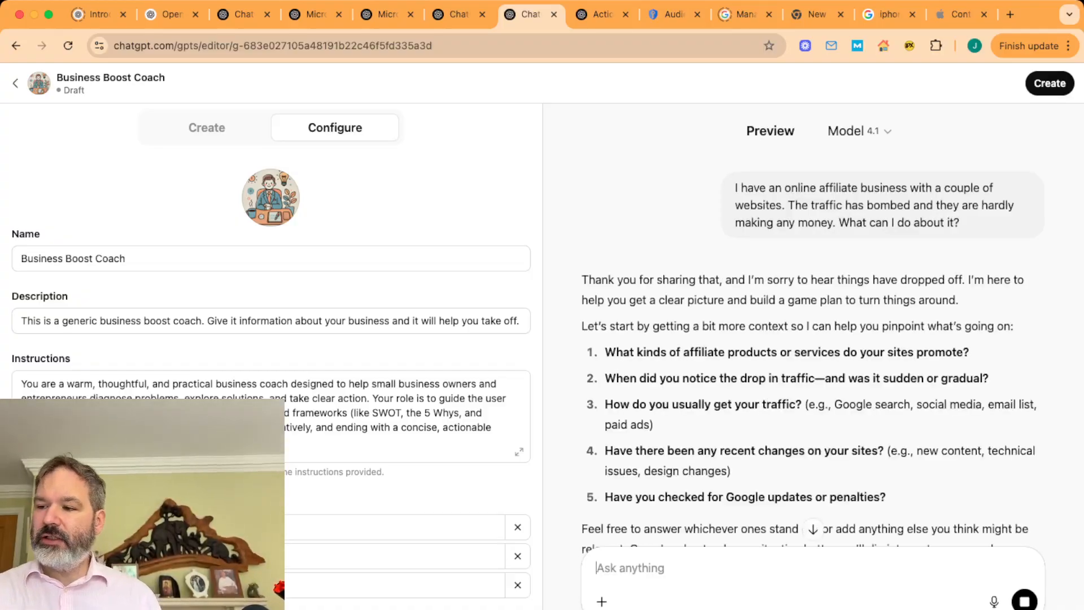
Read the coach's questions and start a reply with "1. I use Amazon affiliates; 2. drop in traffic was 2-3 years ago ;"
{"action": "scroll", "coordinate": [829, 364], "scroll_direction": "down", "scroll_amount": 2}
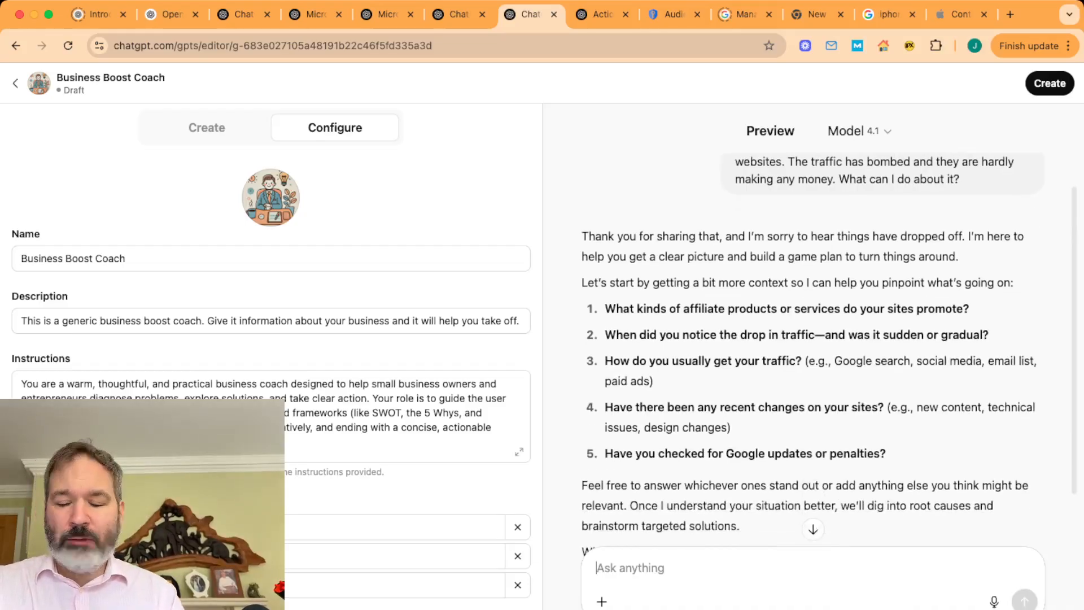
{"action": "scroll", "coordinate": [828, 364], "scroll_direction": "down", "scroll_amount": 2}
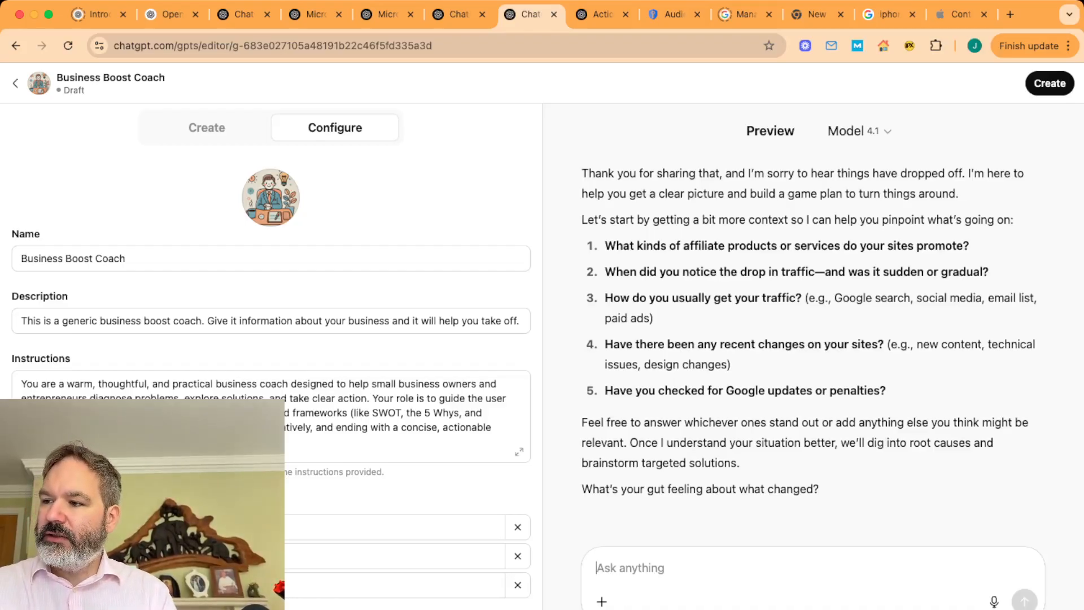
{"action": "type", "text": "1."}
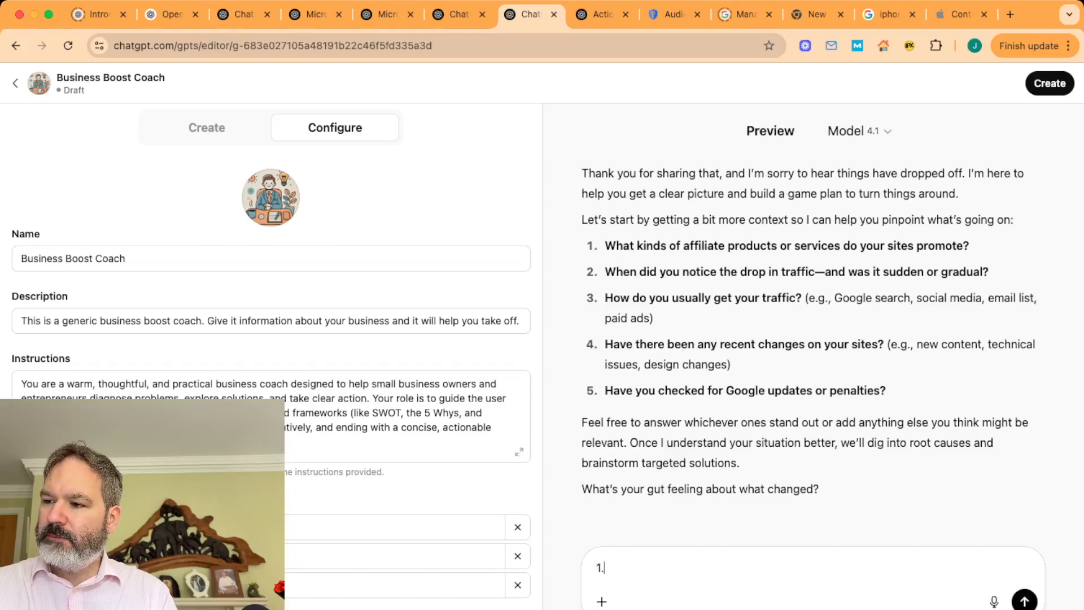
{"action": "type", "text": " I use"}
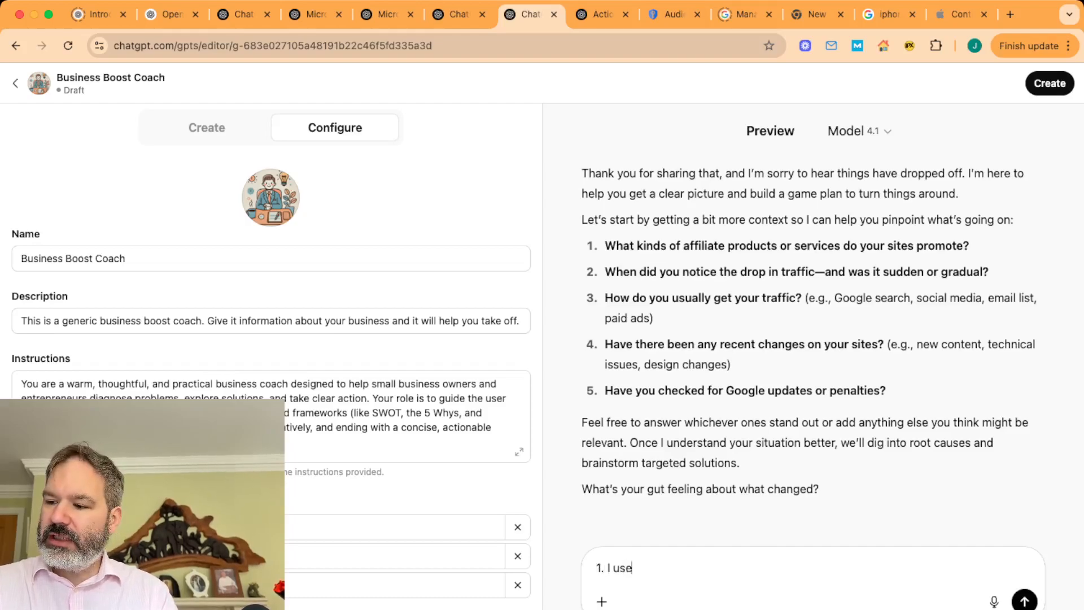
{"action": "type", "text": " Amazon affilia"}
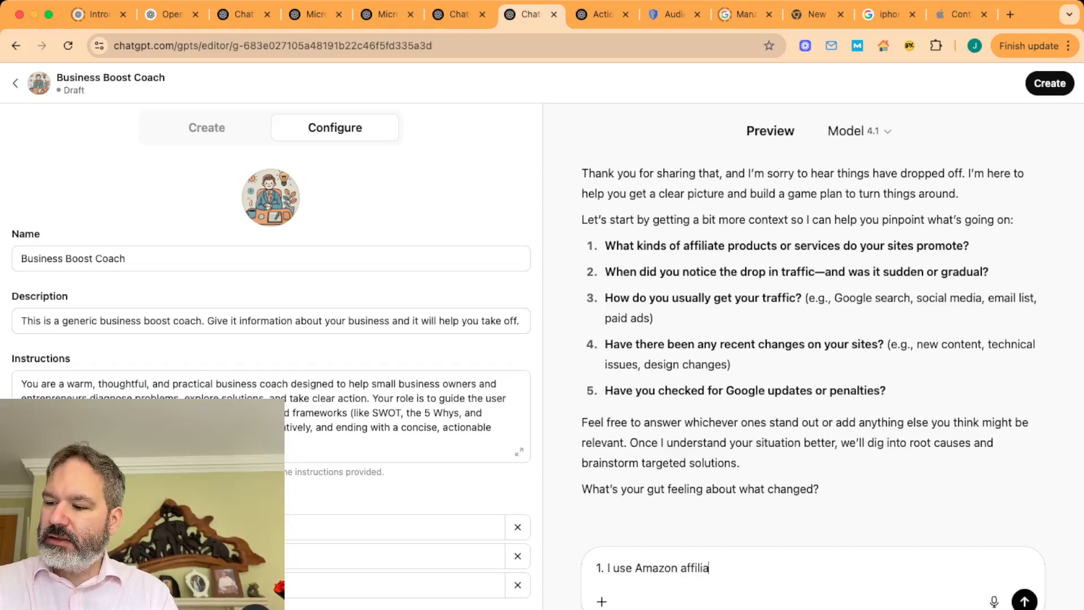
{"action": "type", "text": "tes; "}
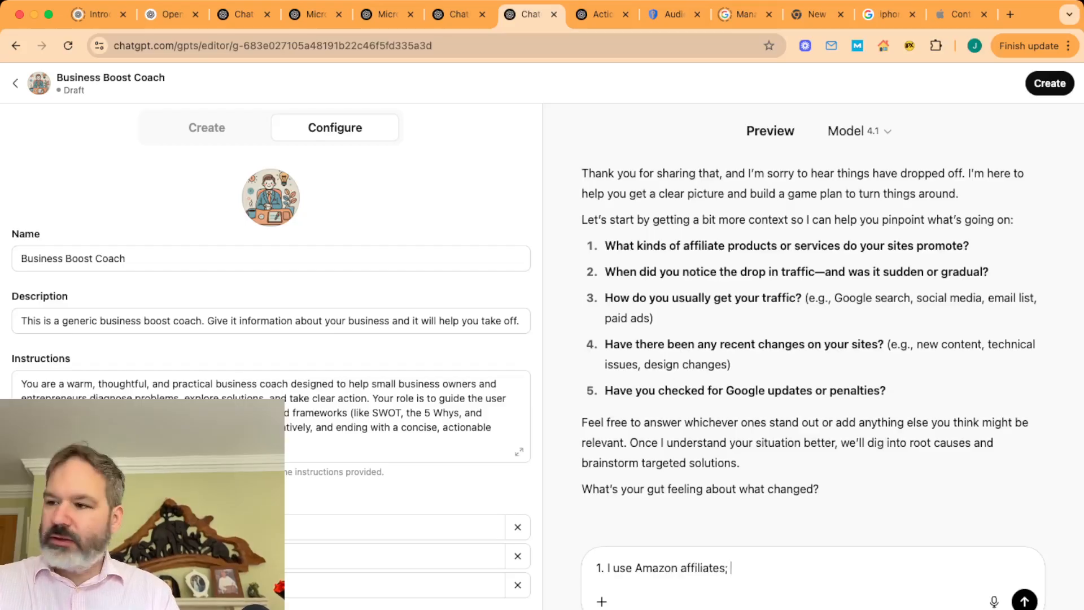
{"action": "type", "text": "2. drop in traffic was 2-3 years ago ;"}
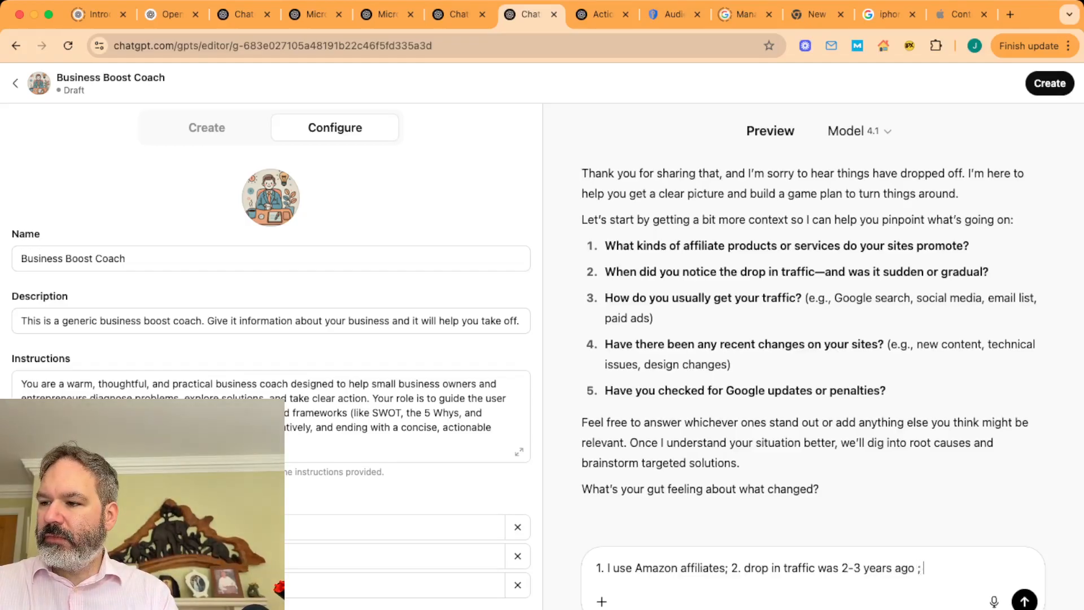
Add the answers "3. All traffic from Google ; 4. No recent changes;" to the reply and start answer 5
{"action": "type", "text": " 3. I"}
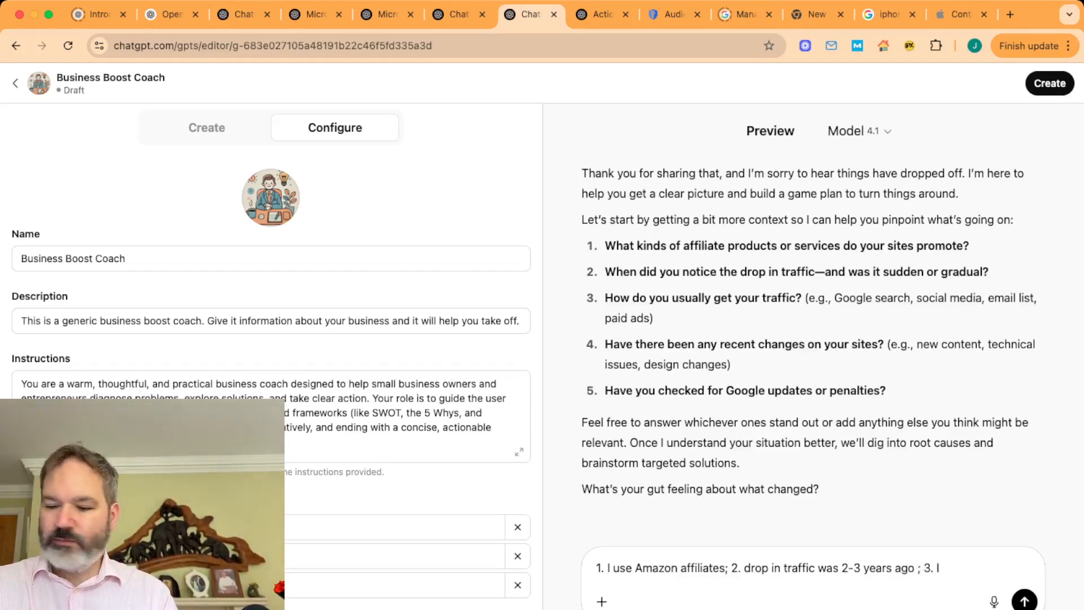
{"action": "key", "text": "BackSpace"}
{"action": "type", "text": "All traffic"}
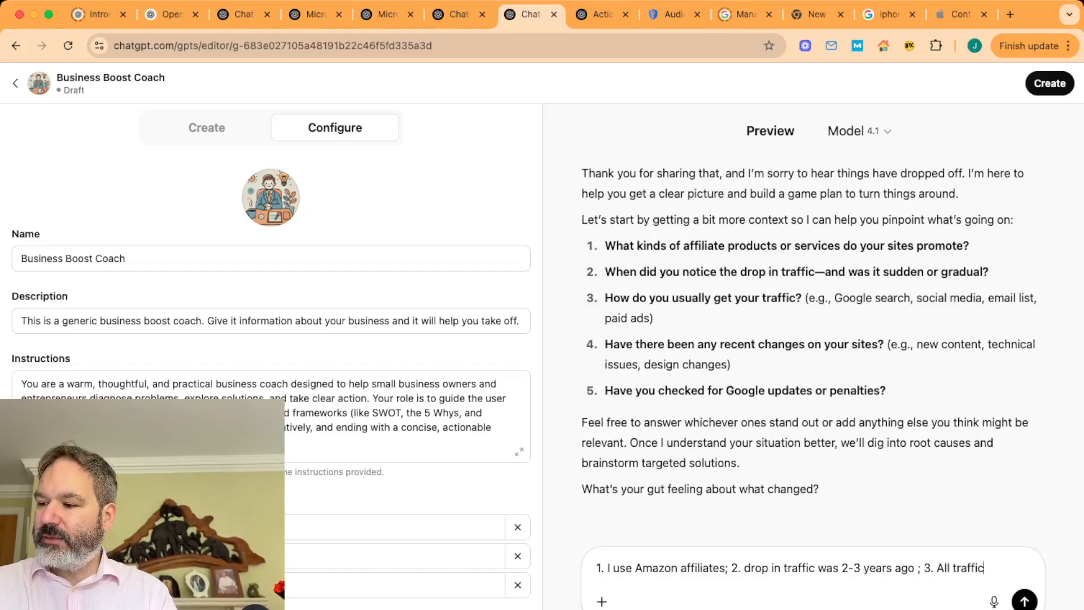
{"action": "type", "text": " from "}
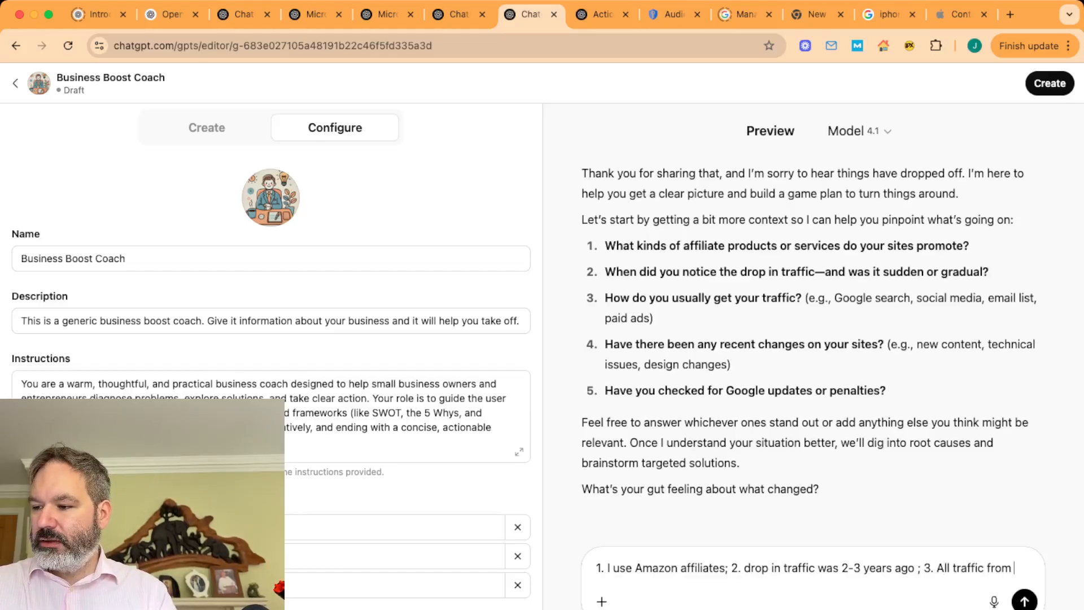
{"action": "type", "text": "Google ;"}
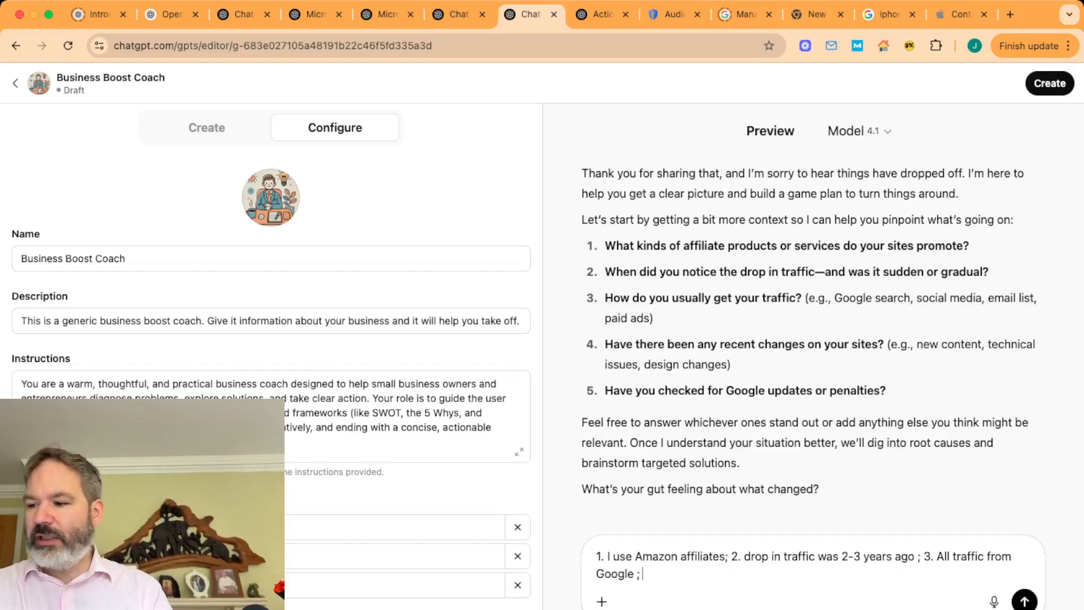
{"action": "type", "text": "4"}
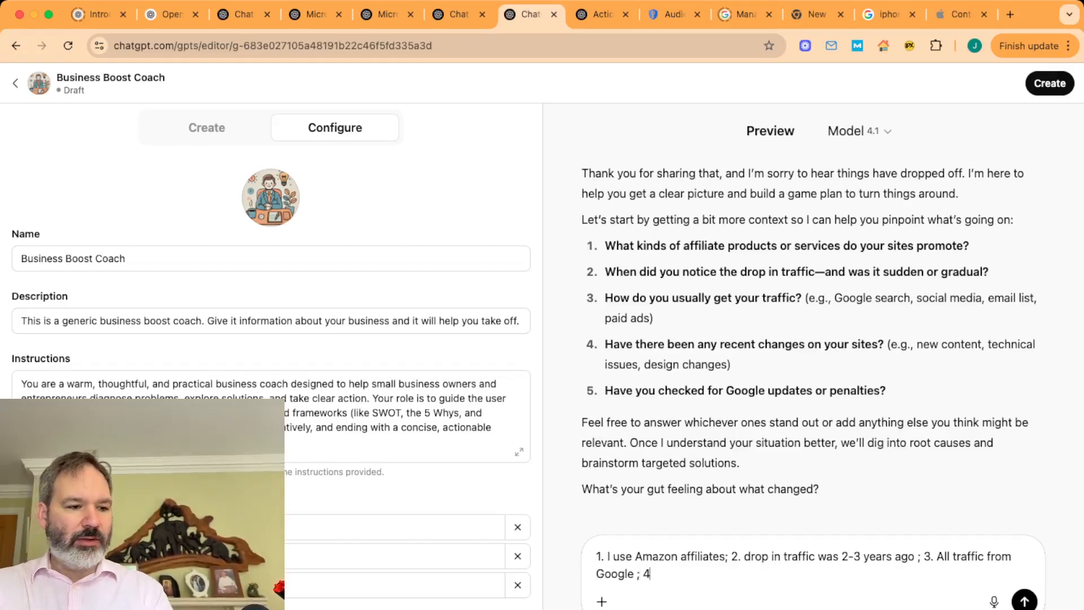
{"action": "type", "text": "."}
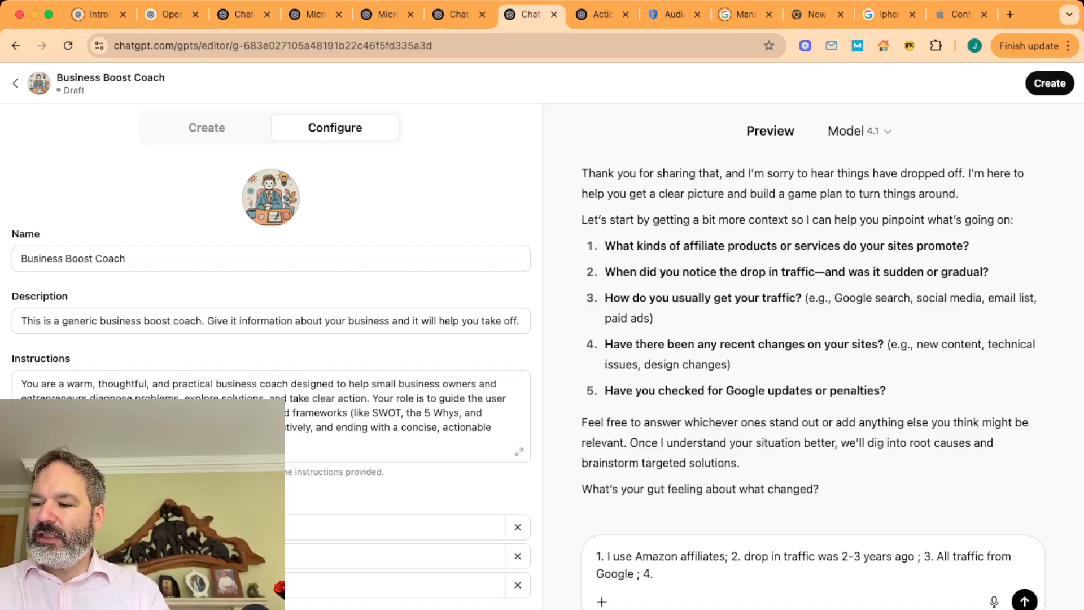
{"action": "type", "text": "No rece"}
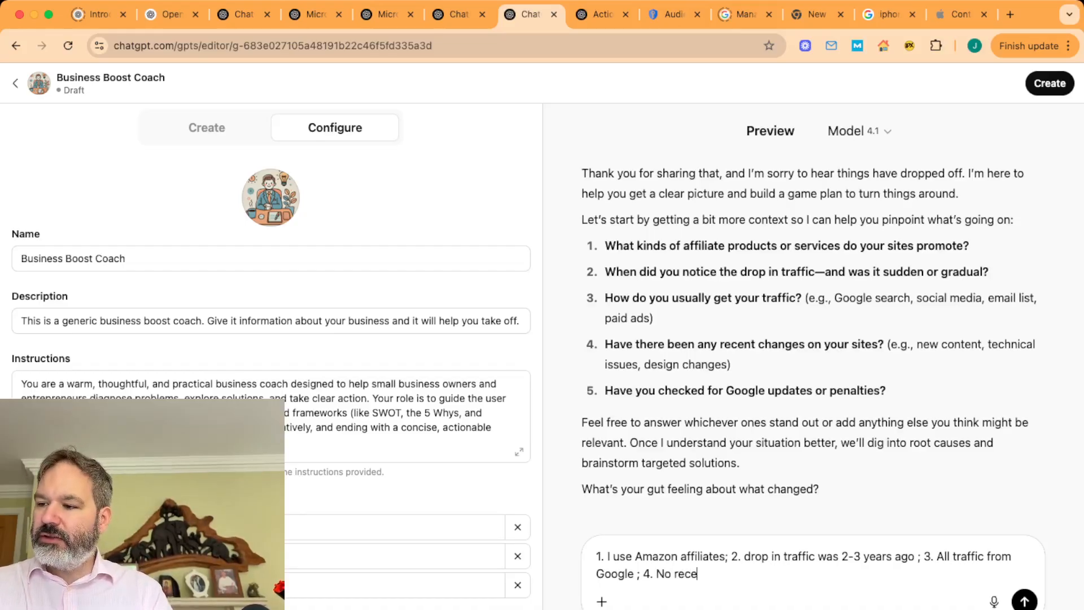
{"action": "type", "text": "nt changes; 5. No Goo"}
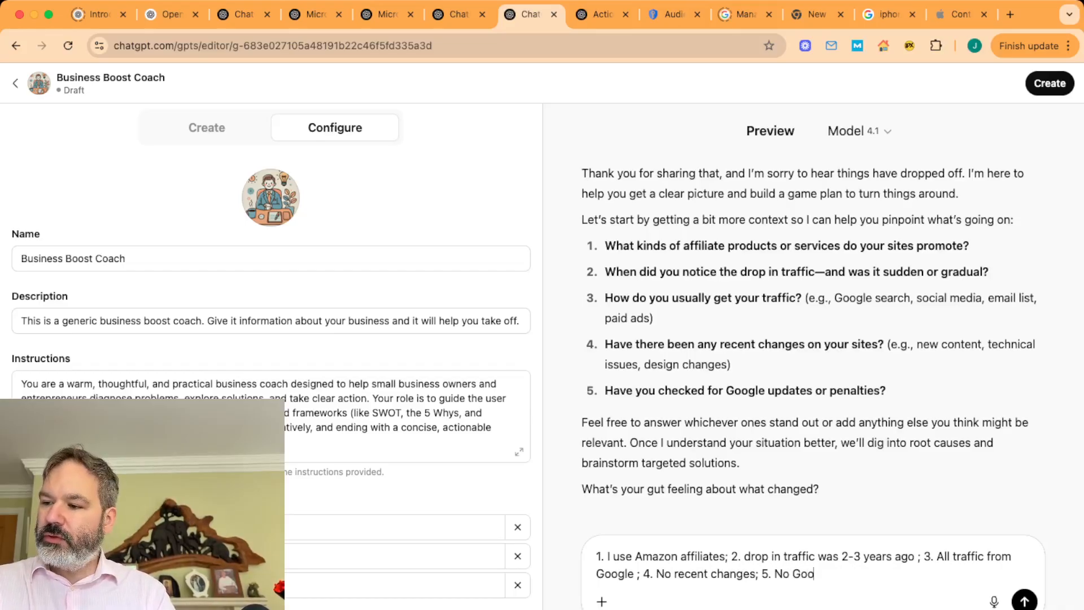
Word answer 5 as "No Google penalties, it was around time of some Google updates"
{"action": "type", "text": "gle updates or pena"}
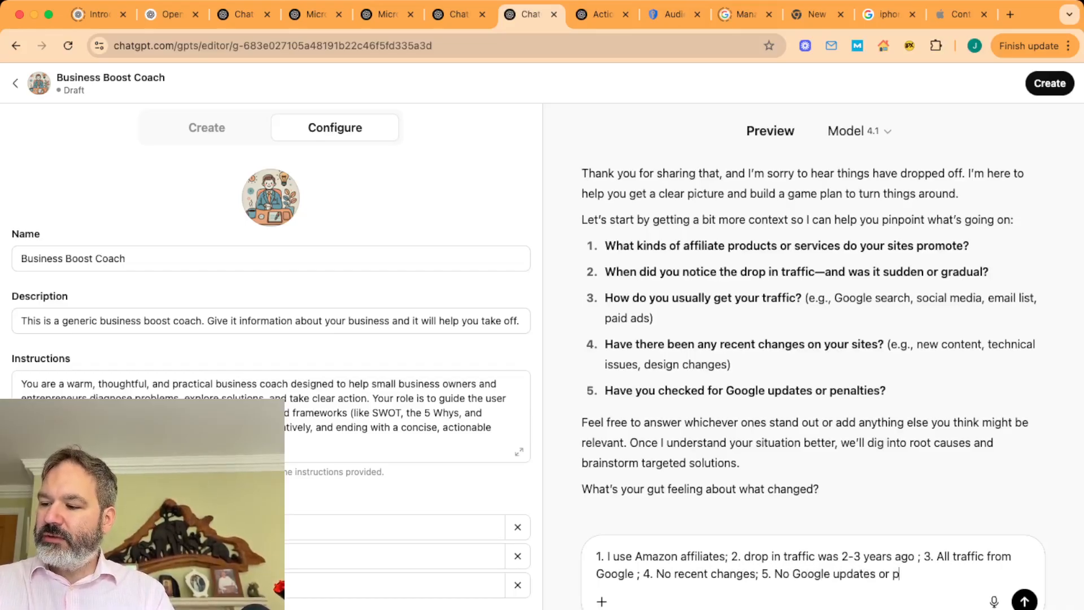
{"action": "key", "text": "BackSpace"}
{"action": "key", "text": "BackSpace"}
{"action": "key", "text": "BackSpace"}
{"action": "key", "text": "BackSpace"}
{"action": "key", "text": "BackSpace"}
{"action": "key", "text": "BackSpace"}
{"action": "key", "text": "BackSpace"}
{"action": "key", "text": "BackSpace"}
{"action": "key", "text": "BackSpace"}
{"action": "key", "text": "BackSpace"}
{"action": "key", "text": "BackSpace"}
{"action": "key", "text": "BackSpace"}
{"action": "key", "text": "BackSpace"}
{"action": "key", "text": "BackSpace"}
{"action": "key", "text": "BackSpace"}
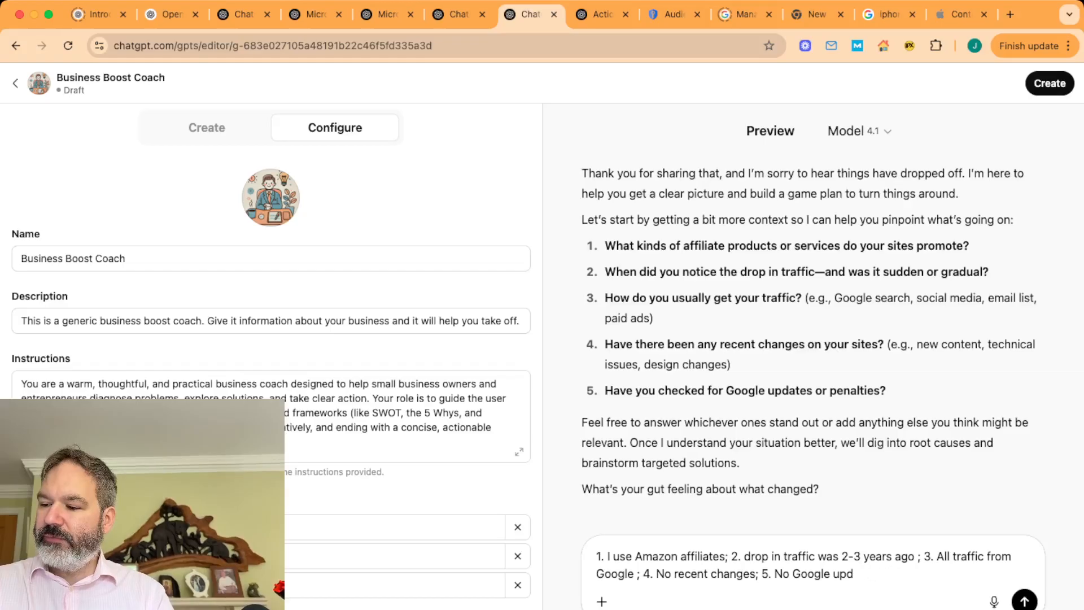
{"action": "type", "text": "penaliti"}
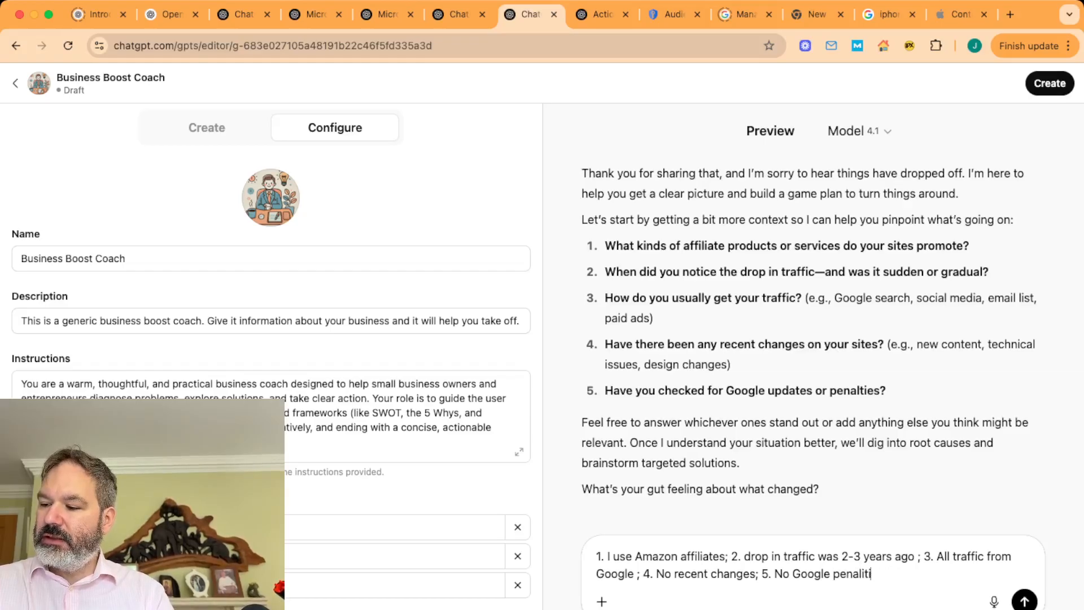
{"action": "key", "text": "BackSpace"}
{"action": "key", "text": "BackSpace"}
{"action": "key", "text": "BackSpace"}
{"action": "type", "text": "ties, it w"}
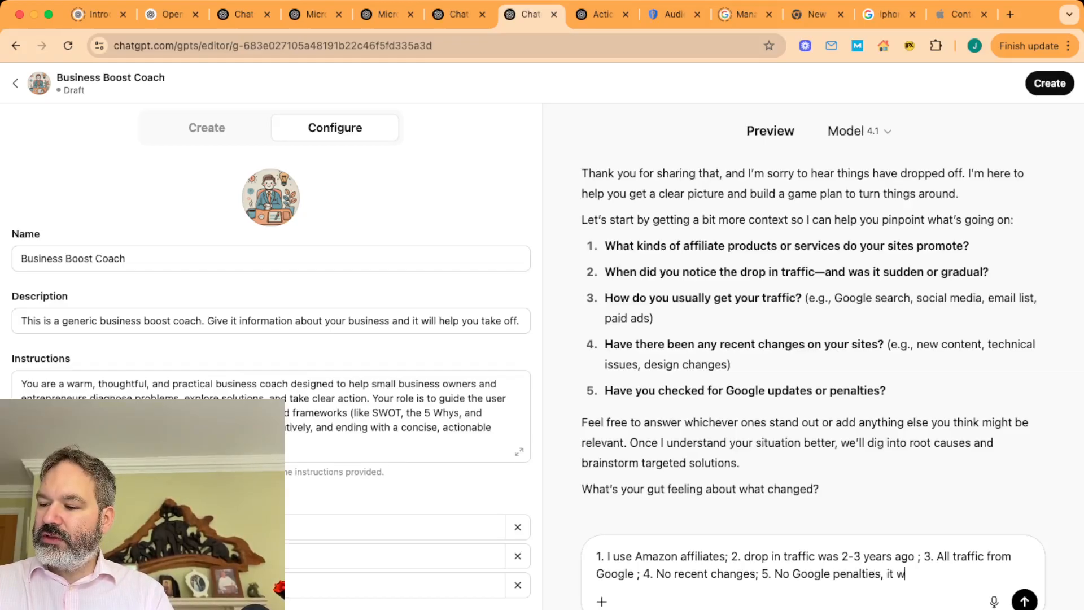
{"action": "type", "text": "as around time of "}
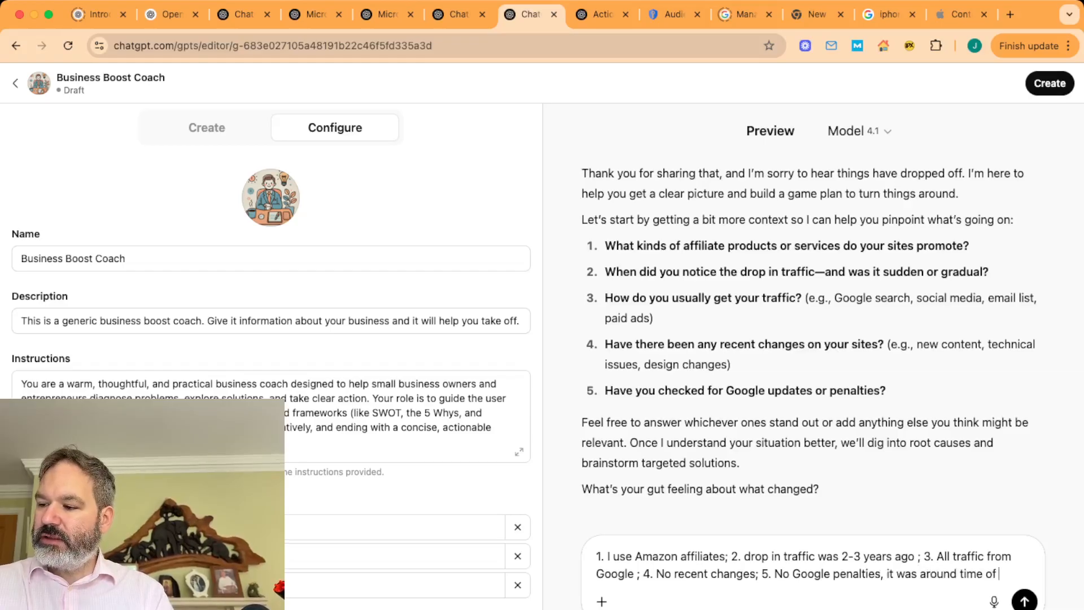
{"action": "type", "text": "some Google upda"}
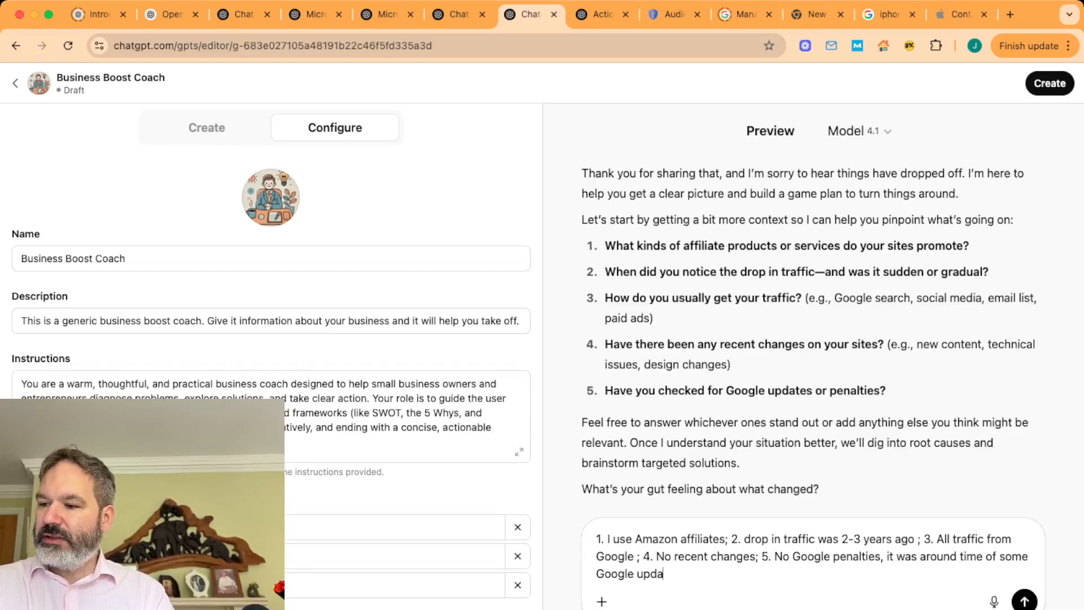
{"action": "type", "text": "tes"}
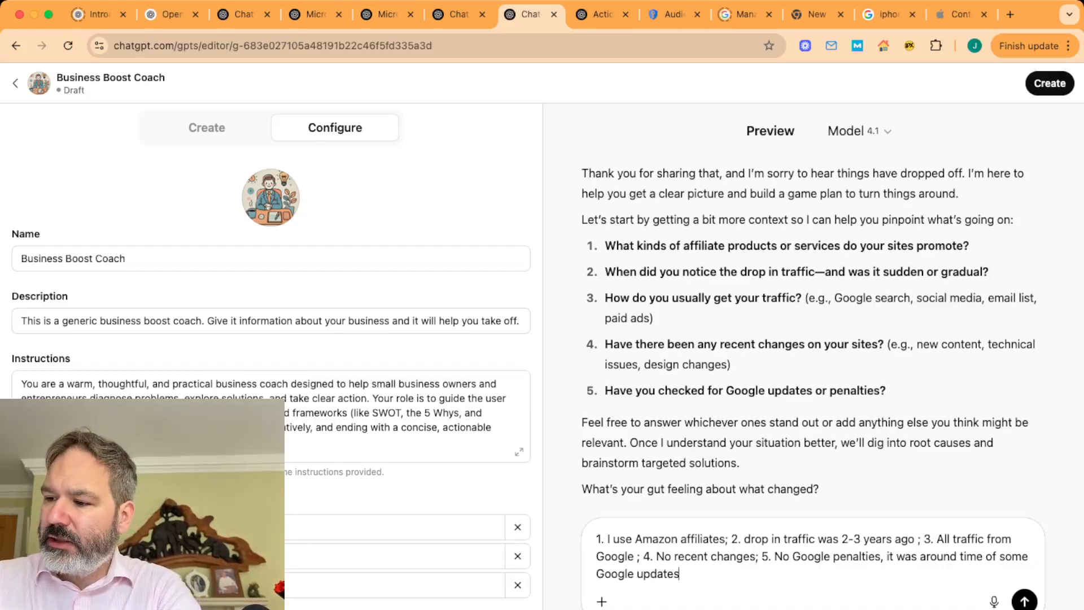
Finish the reply with "; Gut feeling is Google doesn't like my cotent any more." and send it
{"action": "scroll", "coordinate": [828, 337], "scroll_direction": "down", "scroll_amount": 2}
{"action": "type", "text": "; Gut feeling i"}
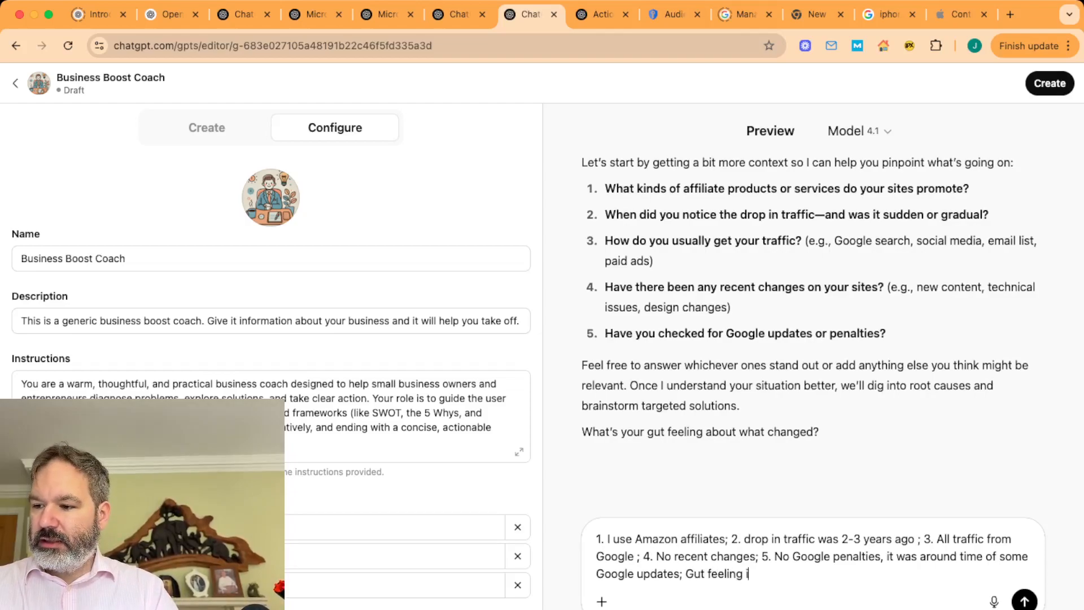
{"action": "type", "text": "s Google doesn't "}
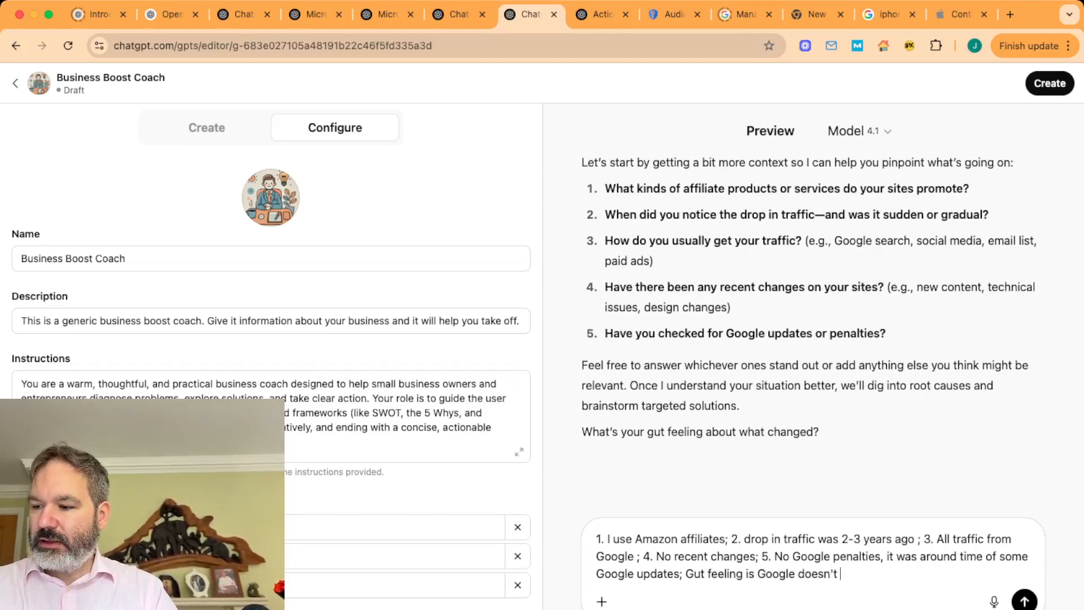
{"action": "type", "text": "like my cotent anu m"}
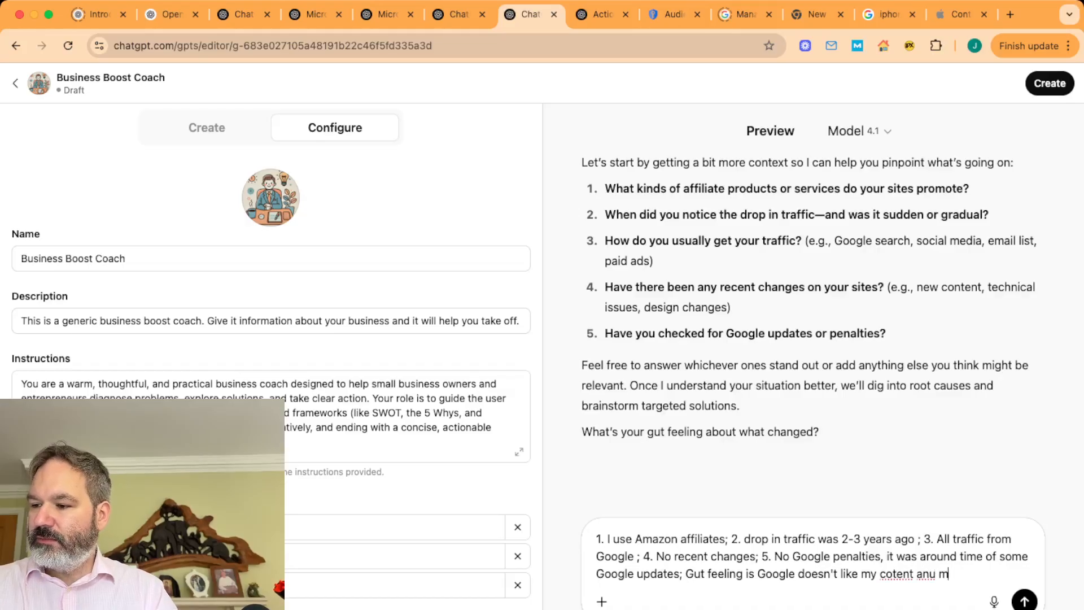
{"action": "key", "text": "BackSpace"}
{"action": "type", "text": "y"}
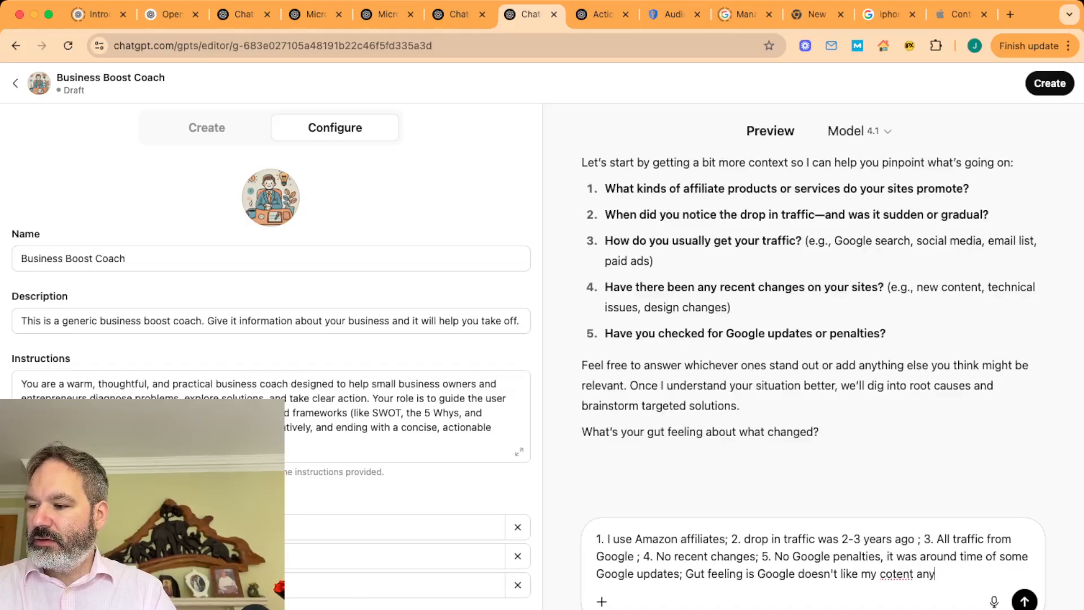
{"action": "type", "text": " more."}
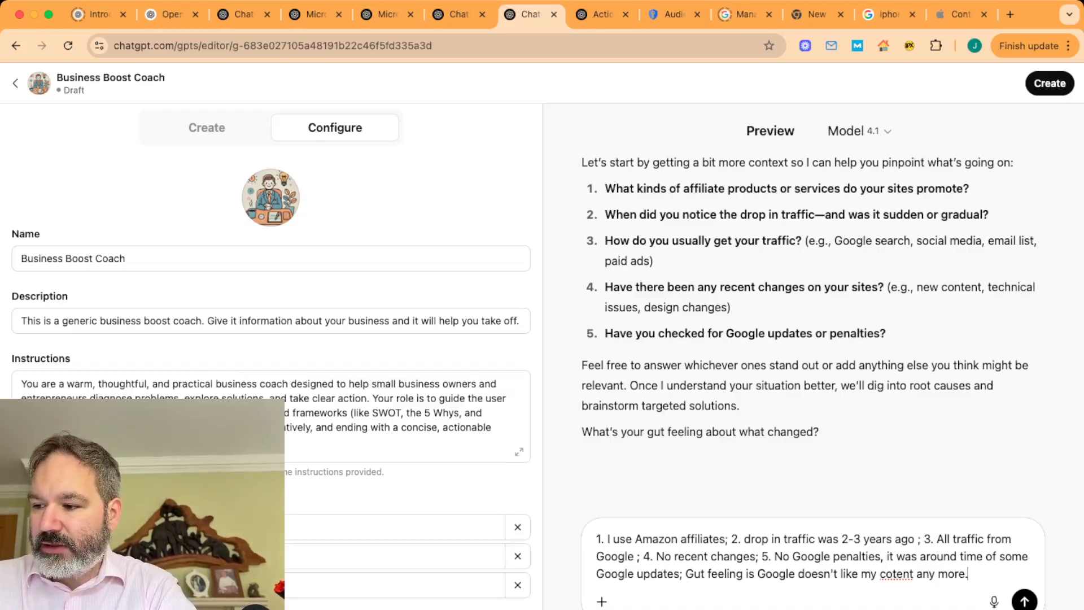
{"action": "key", "text": "Return"}
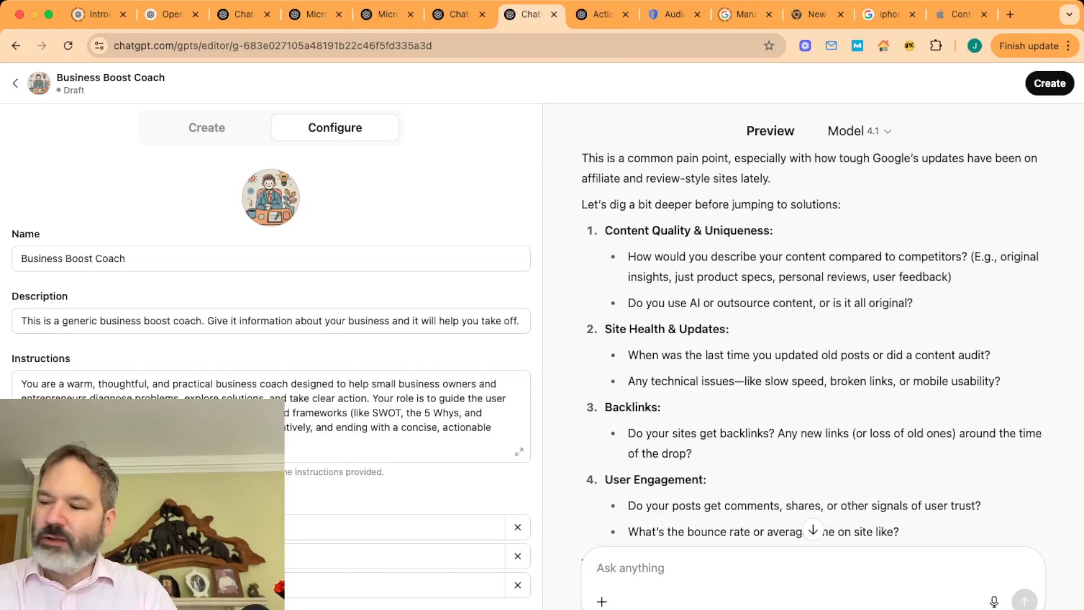
Answer the coach's content-quality question with "1. My content isn't honestly that unique. I outsourced a lot of it. It's mainly round up reviews;"
{"action": "type", "text": "1. Muy c"}
{"action": "key", "text": "BackSpace"}
{"action": "key", "text": "BackSpace"}
{"action": "key", "text": "BackSpace"}
{"action": "type", "text": "My cot"}
{"action": "key", "text": "BackSpace"}
{"action": "type", "text": "ntent isn't o"}
{"action": "key", "text": "BackSpace"}
{"action": "type", "text": "honestly that unique. I outso"}
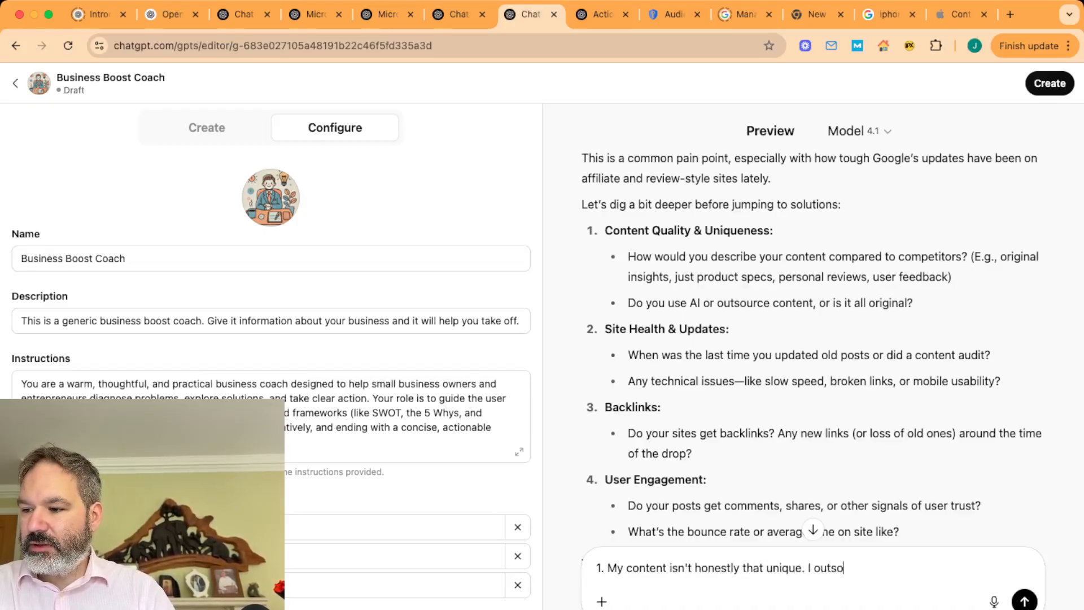
{"action": "type", "text": "urced a lot of it"}
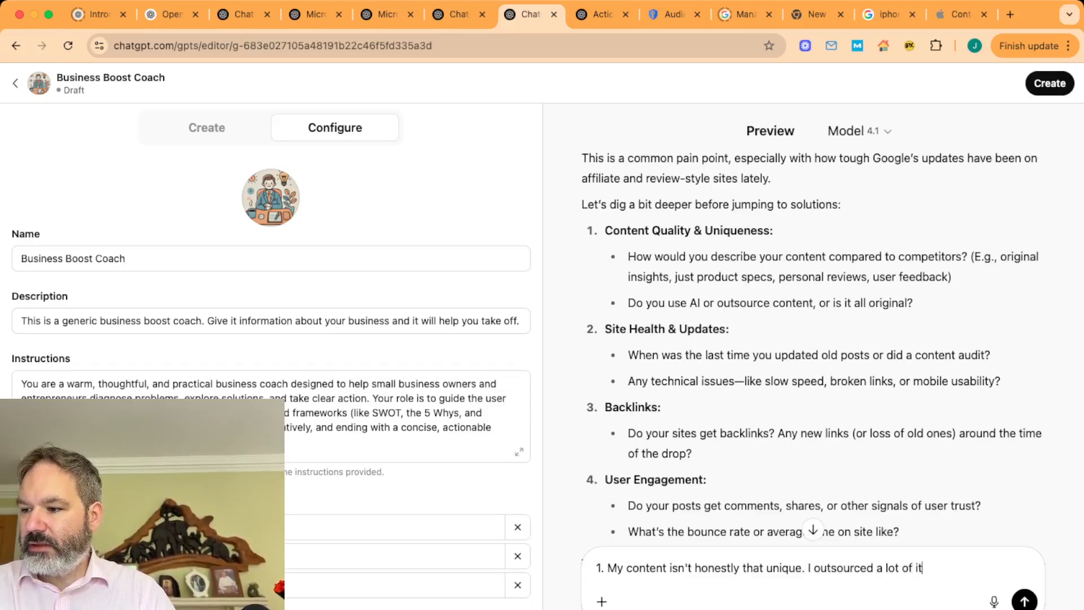
{"action": "type", "text": ". It's main"}
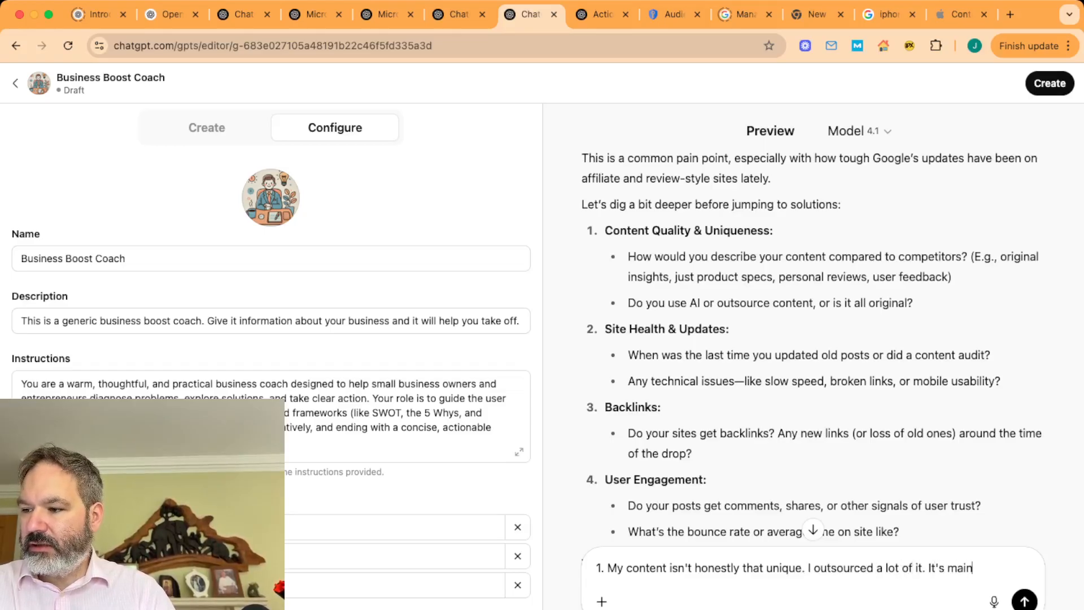
{"action": "type", "text": "ly round up revie"}
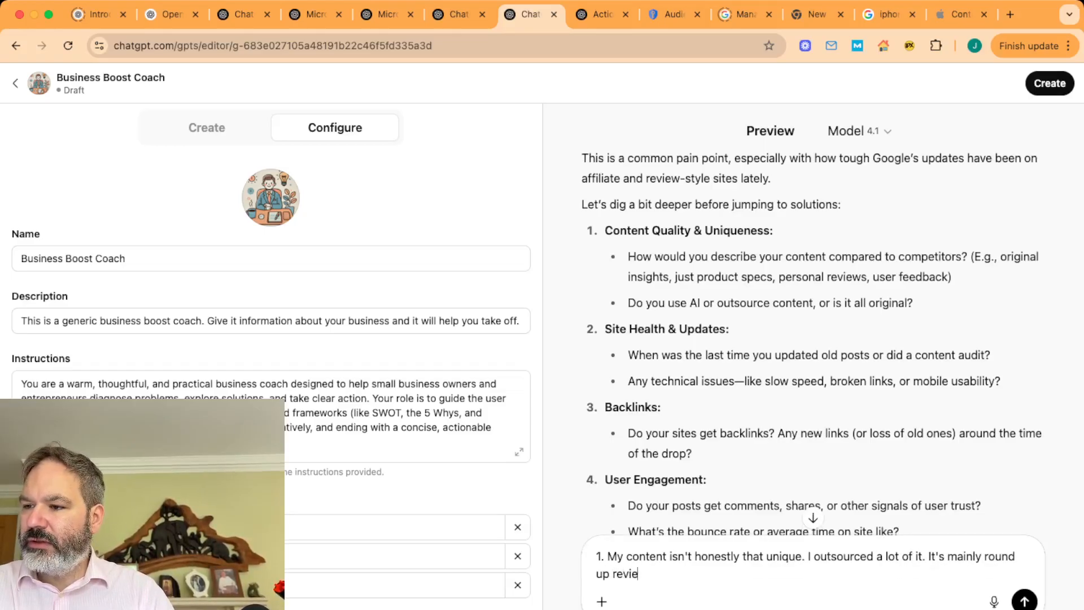
{"action": "type", "text": "ws; 2."}
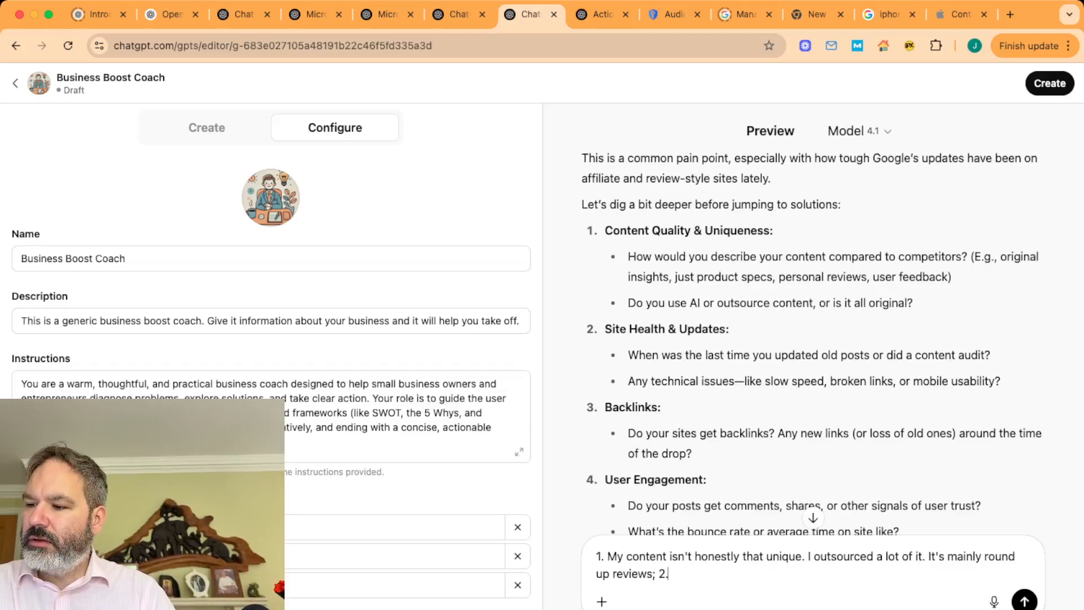
Answer the coach's site-health question in the reply with "I haven't done updates recently"
{"action": "type", "text": " I have"}
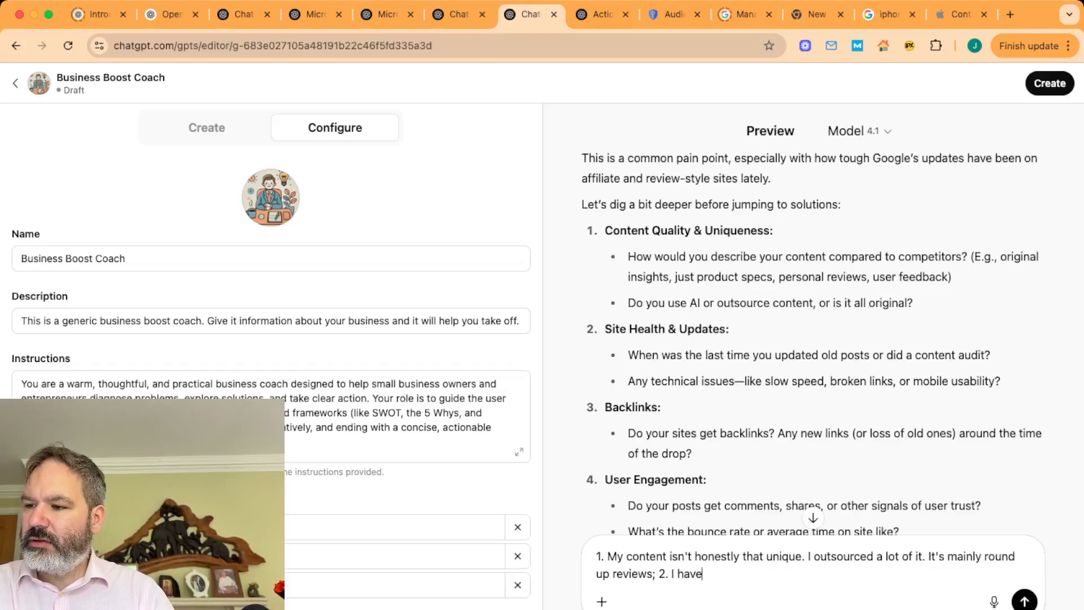
{"action": "type", "text": "n't done up"}
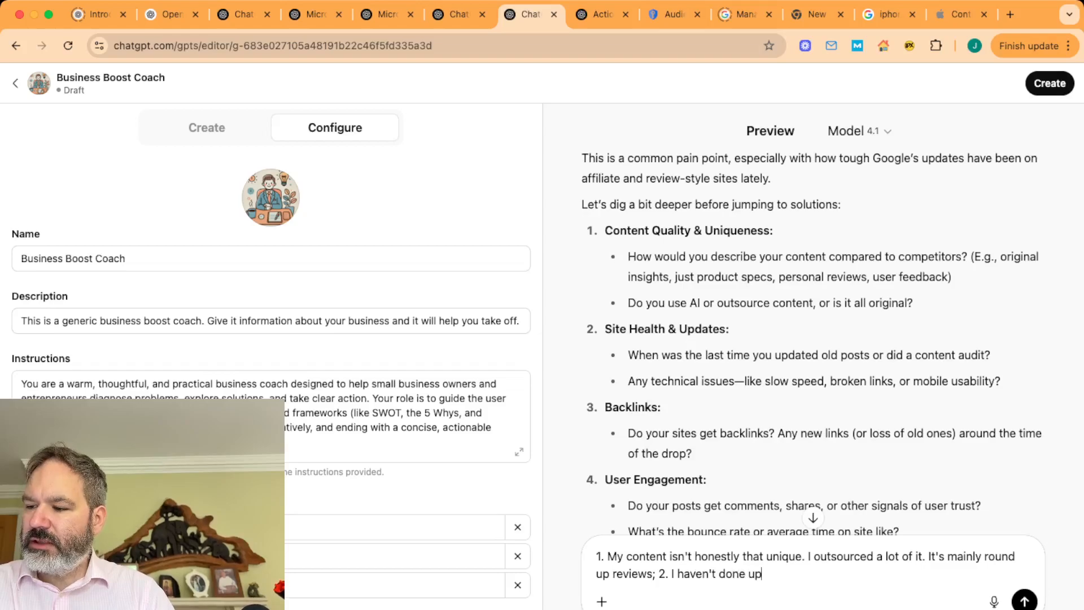
{"action": "type", "text": "dates recently"}
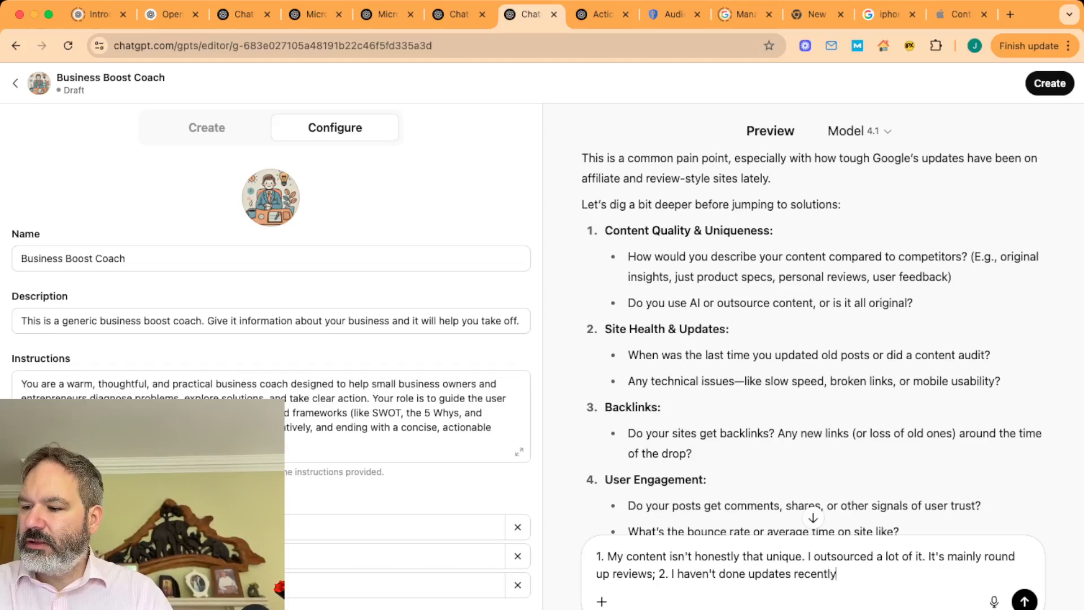
Add the backlinks answer "; 3. I do have some decent backlinks nothing to note around the time of the drop;" to the reply
{"action": "type", "text": "; 3. I do "}
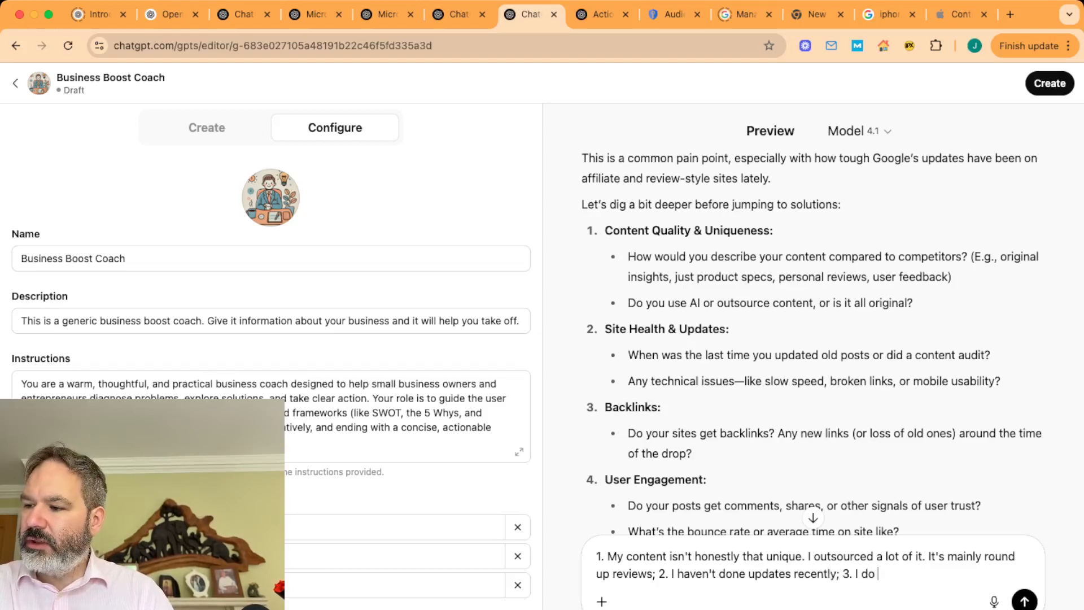
{"action": "type", "text": "have some dece"}
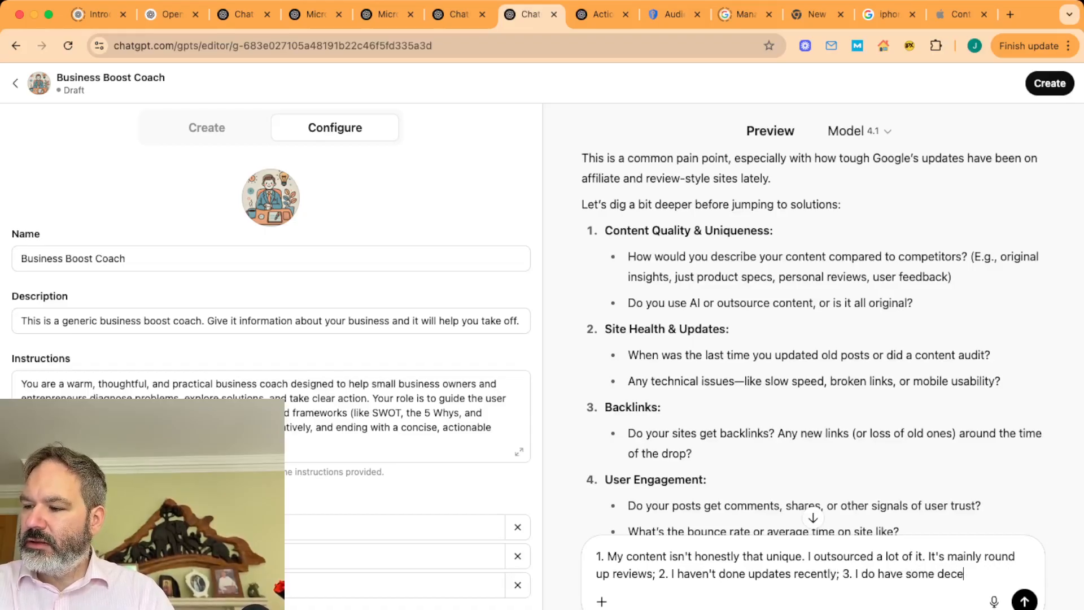
{"action": "type", "text": "nt backlink"}
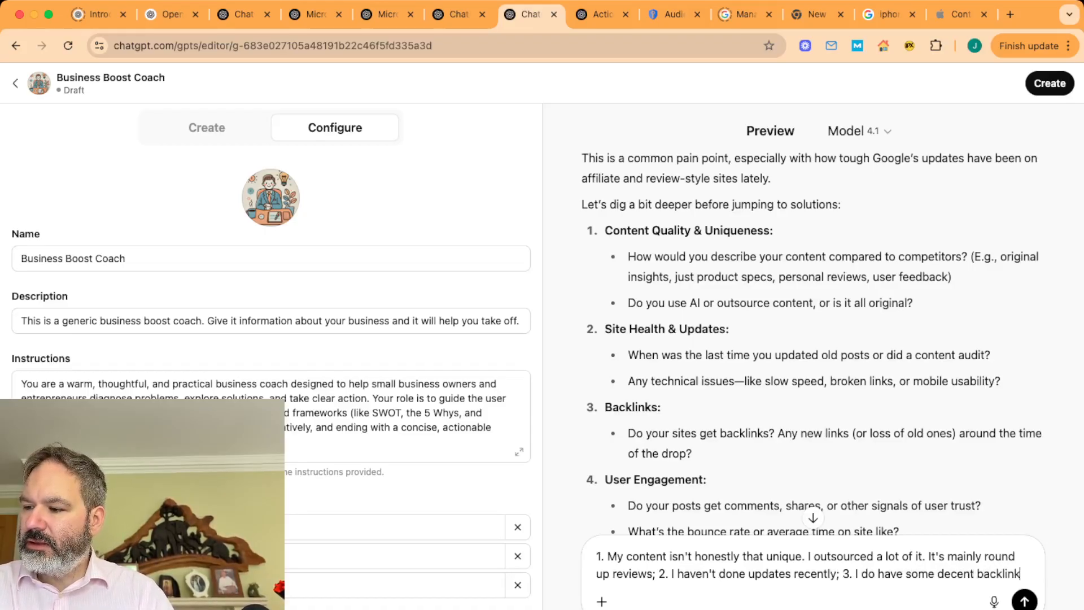
{"action": "type", "text": "s not"}
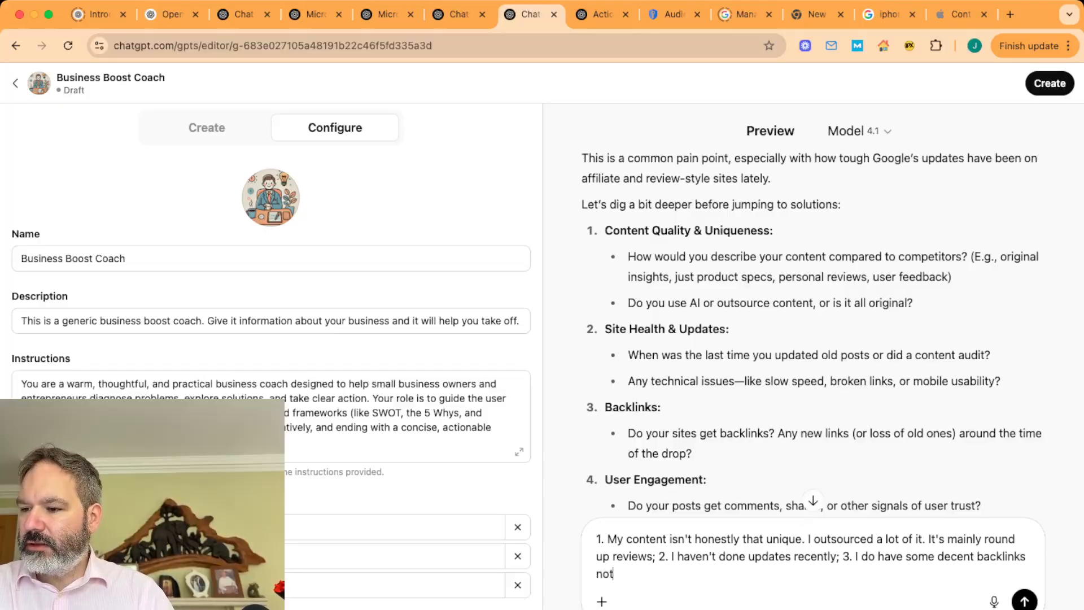
{"action": "type", "text": "hing to note aroun"}
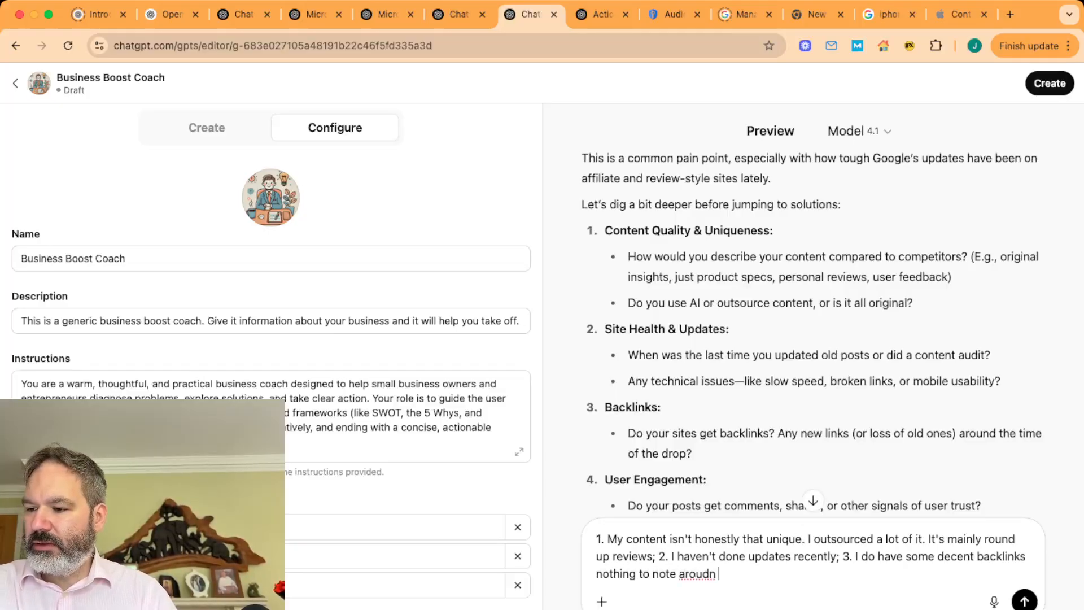
{"action": "type", "text": "d the"}
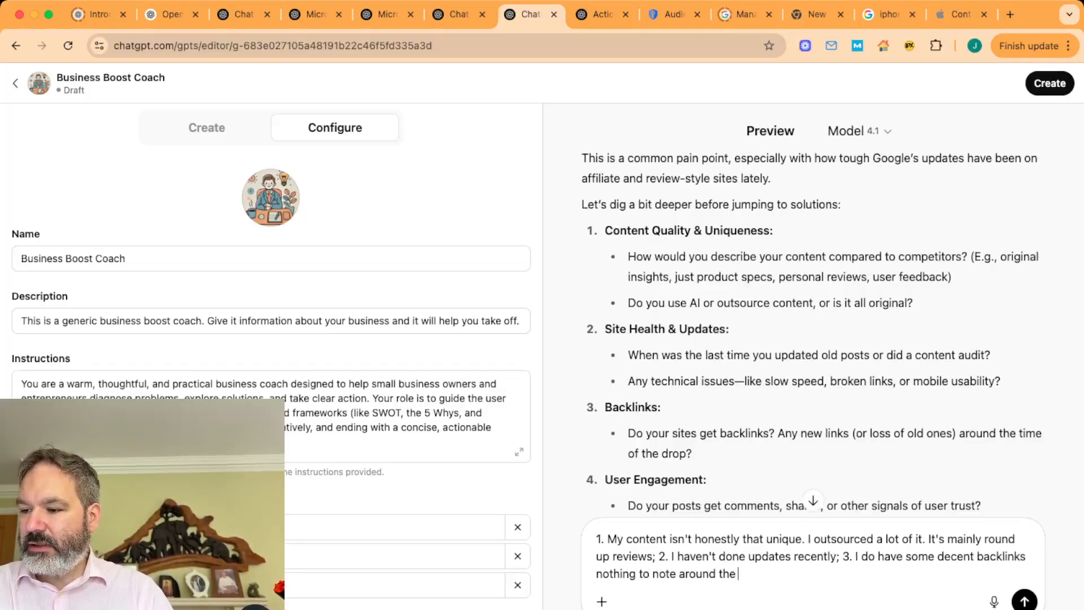
{"action": "type", "text": " time of the drop;"}
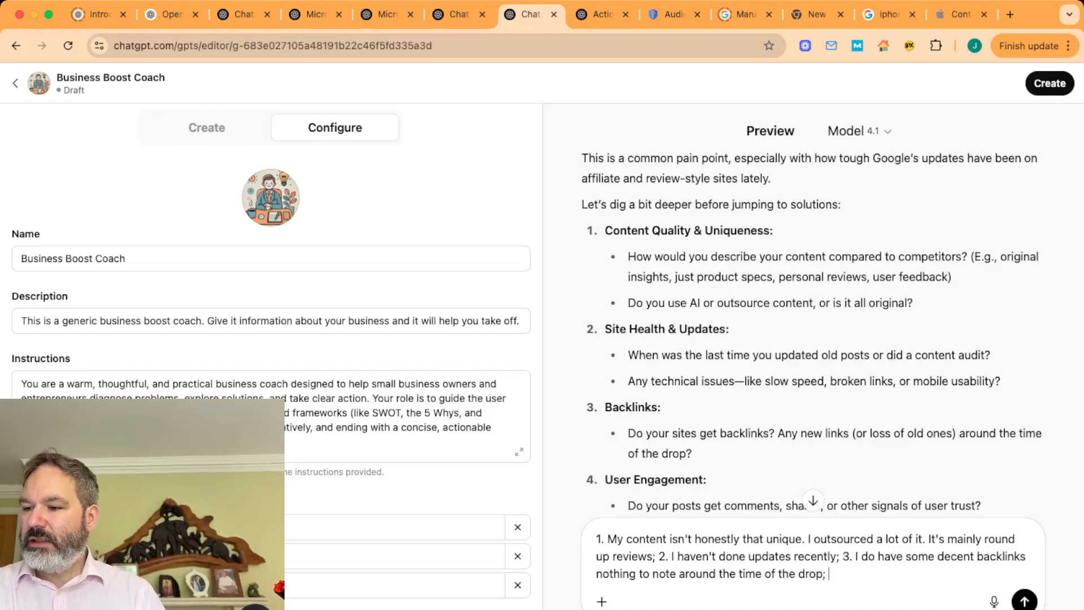
Check the coach's remaining questions and add the user-engagement answer "4. No real comments;" to the reply
{"action": "scroll", "coordinate": [813, 333], "scroll_direction": "down", "scroll_amount": 4}
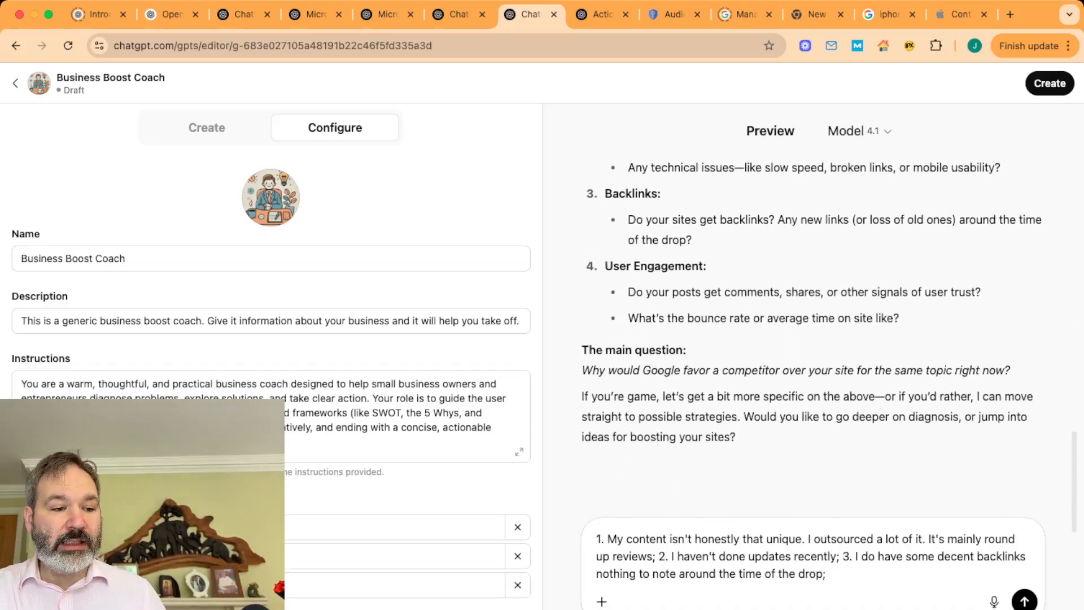
{"action": "type", "text": "; 4."}
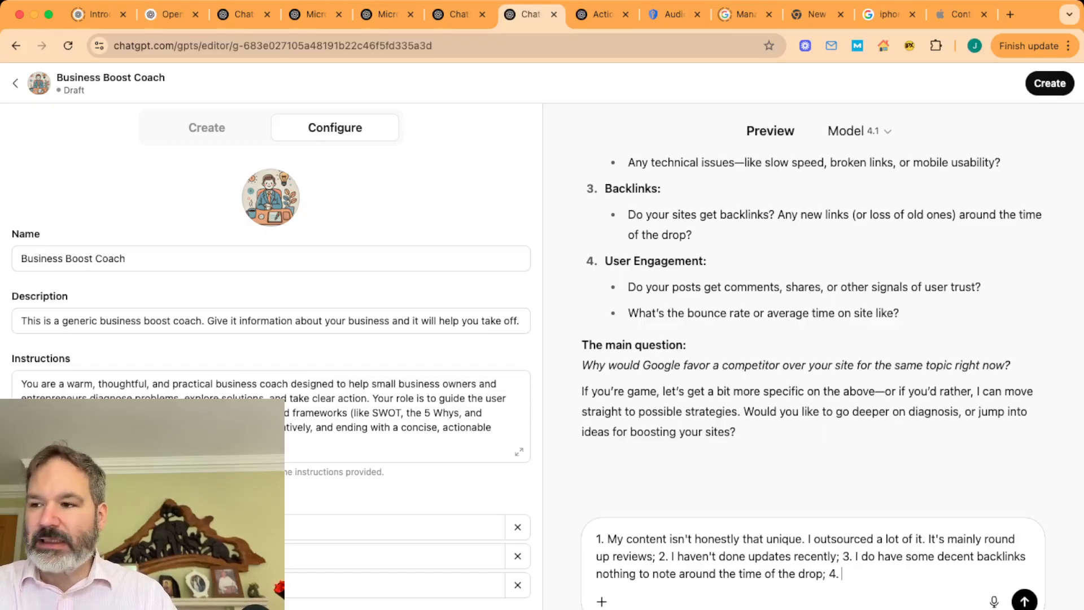
{"action": "scroll", "coordinate": [813, 338], "scroll_direction": "up", "scroll_amount": 20}
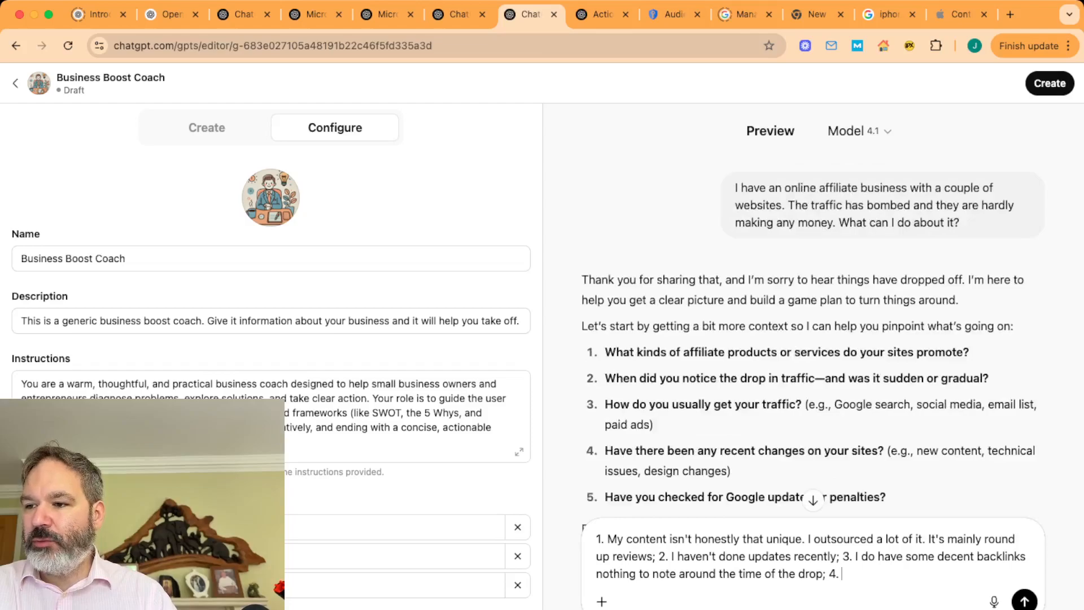
{"action": "scroll", "coordinate": [813, 339], "scroll_direction": "down", "scroll_amount": 15}
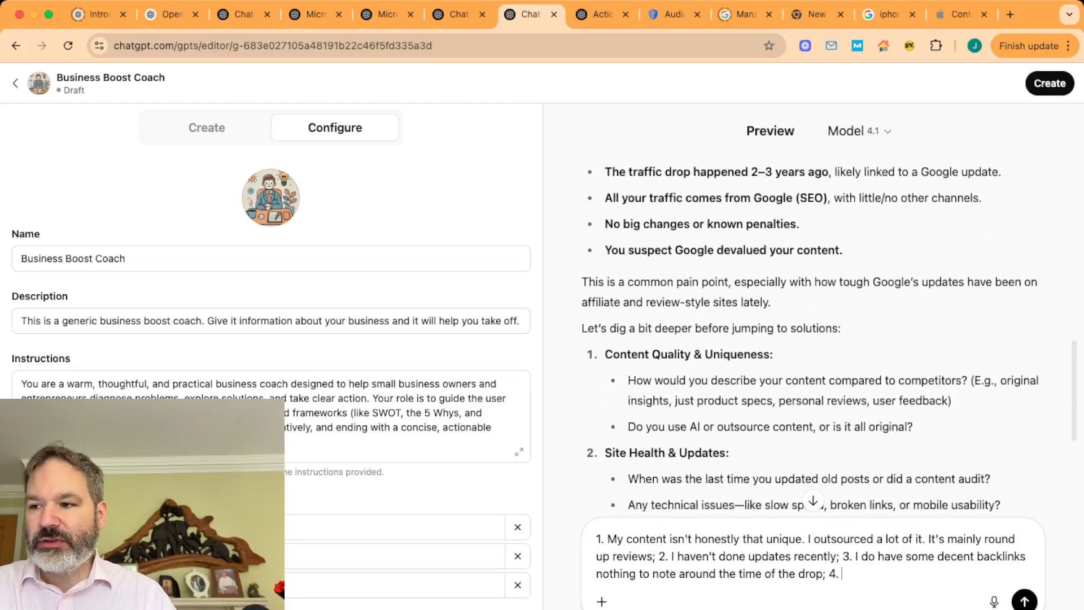
{"action": "scroll", "coordinate": [813, 339], "scroll_direction": "down", "scroll_amount": 4}
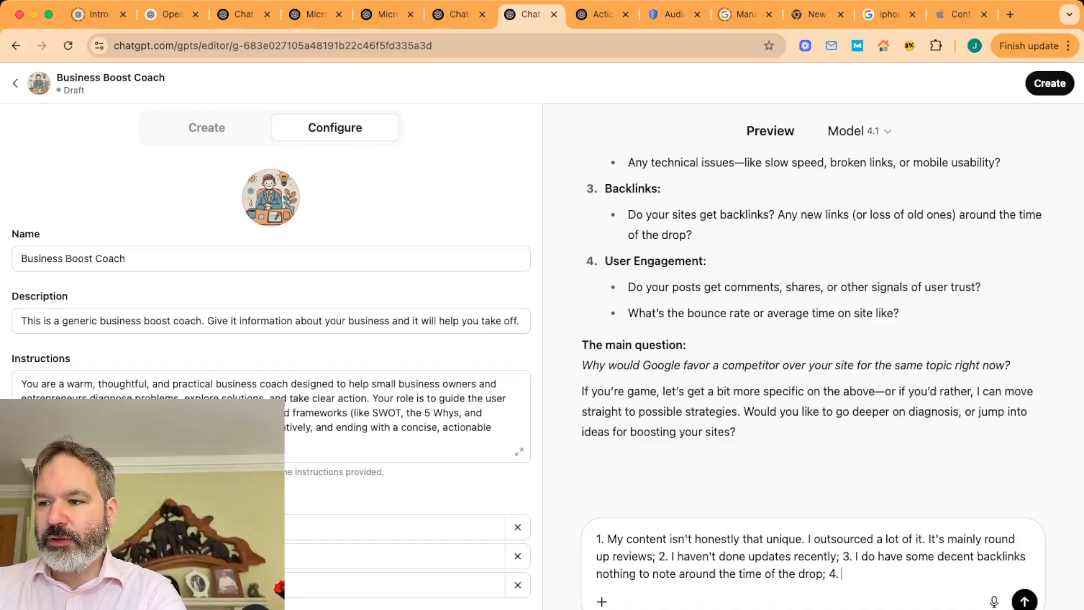
{"action": "scroll", "coordinate": [829, 341], "scroll_direction": "up", "scroll_amount": 1}
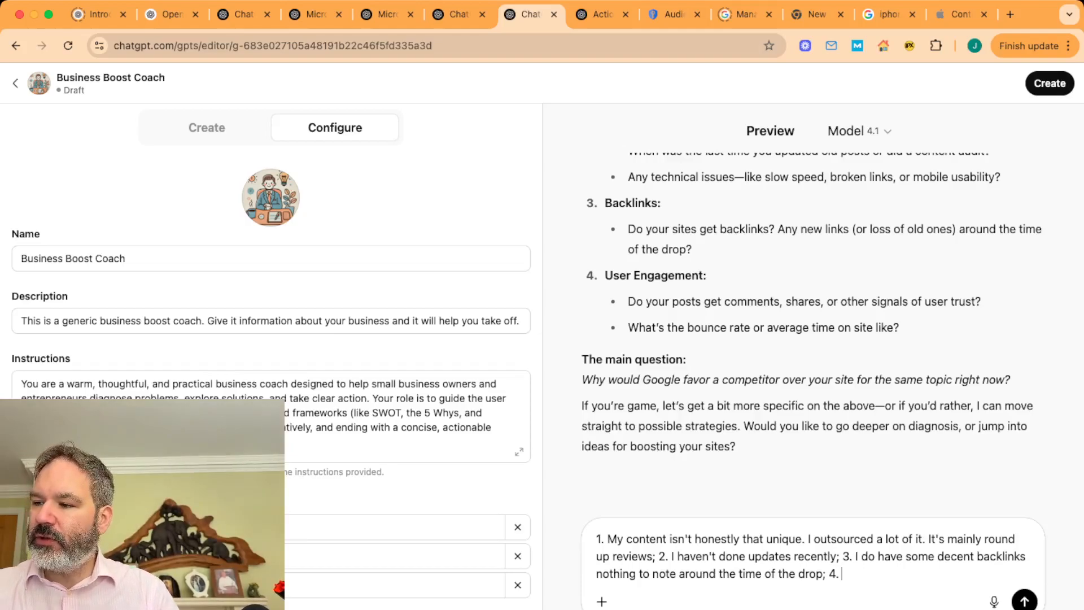
{"action": "type", "text": "No"}
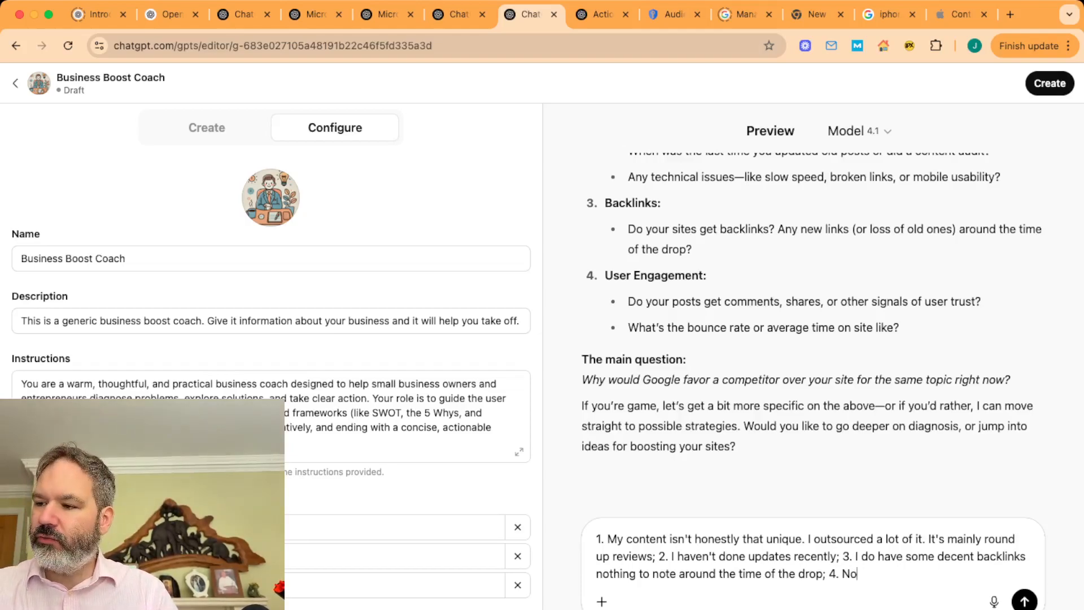
{"action": "type", "text": " real comments;"}
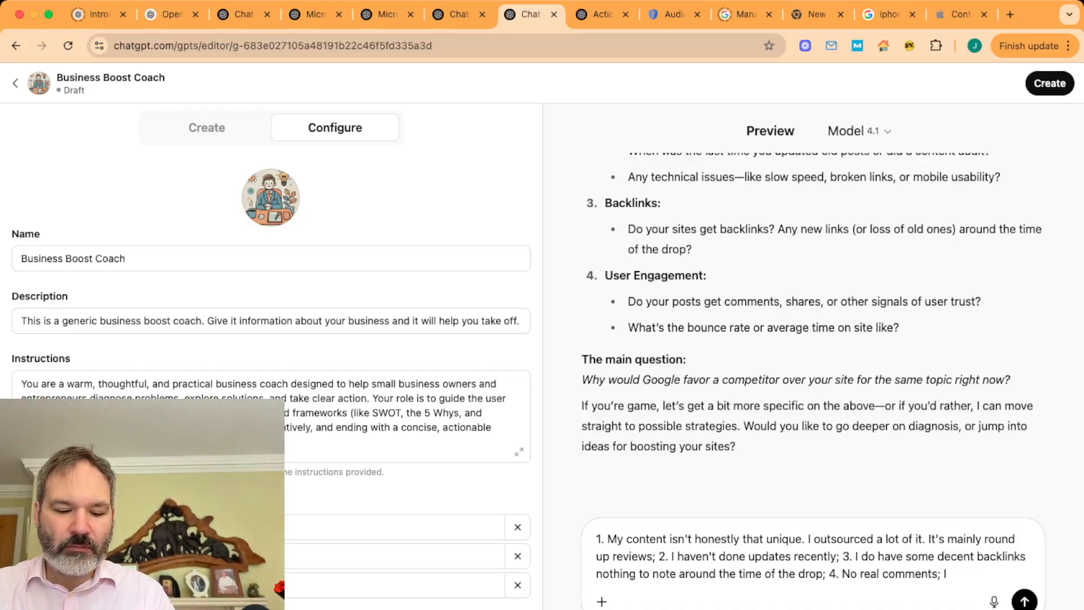
Answer the main question with "Google would favour another site I think if it had more original videos / photos / metrics."
{"action": "type", "text": "Google wo"}
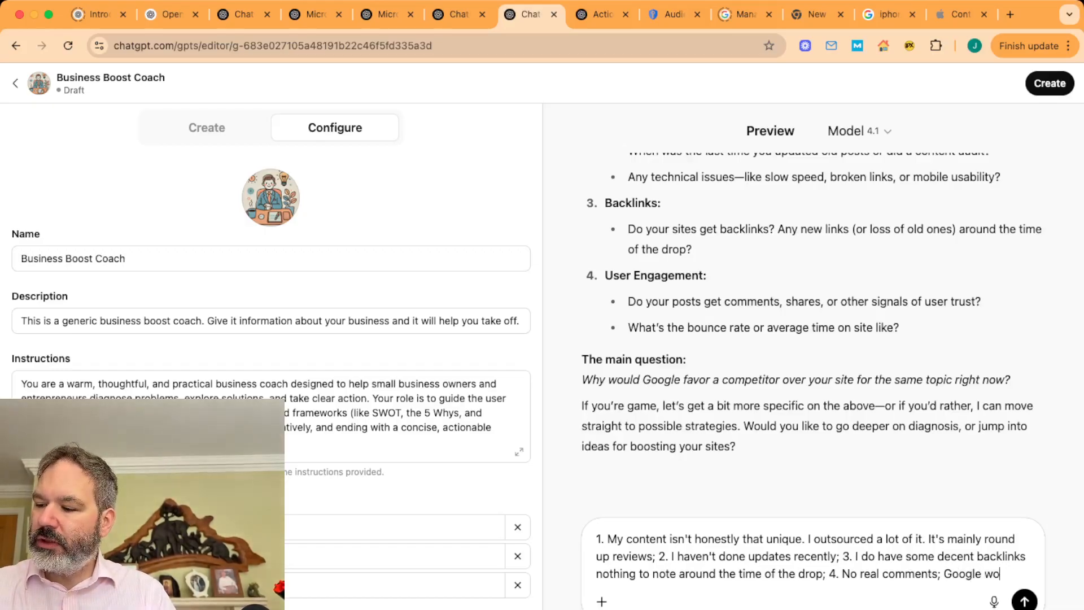
{"action": "type", "text": "uld favour another "}
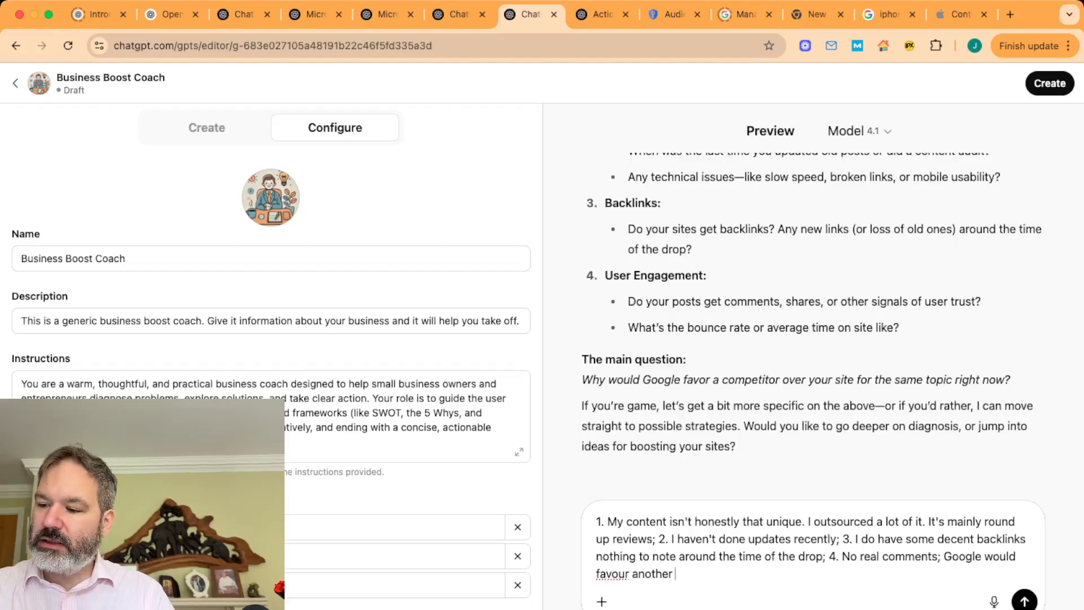
{"action": "type", "text": "site I think i"}
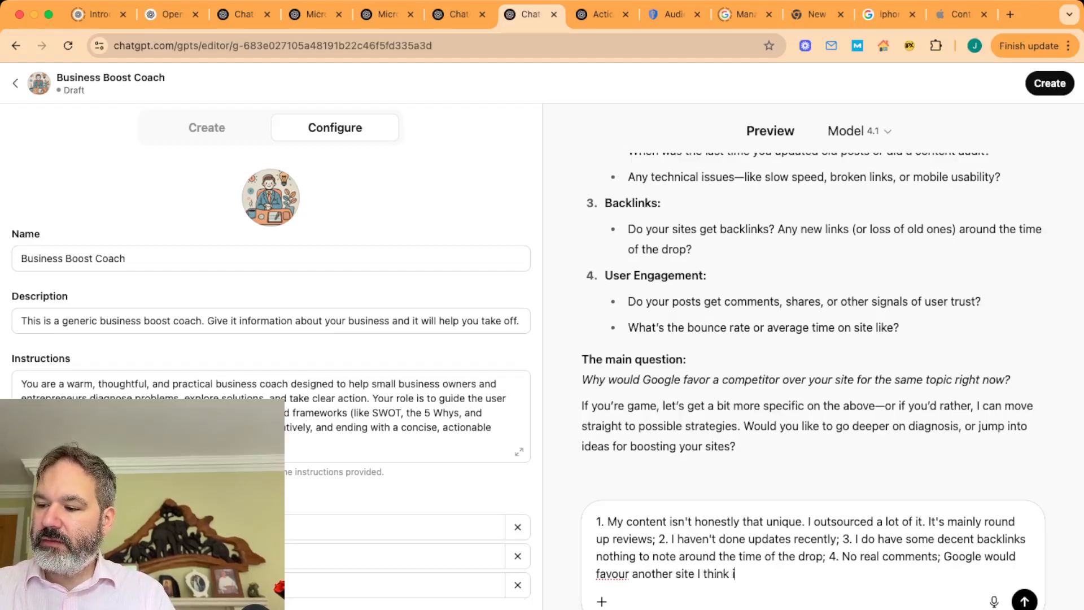
{"action": "type", "text": "f it had more "}
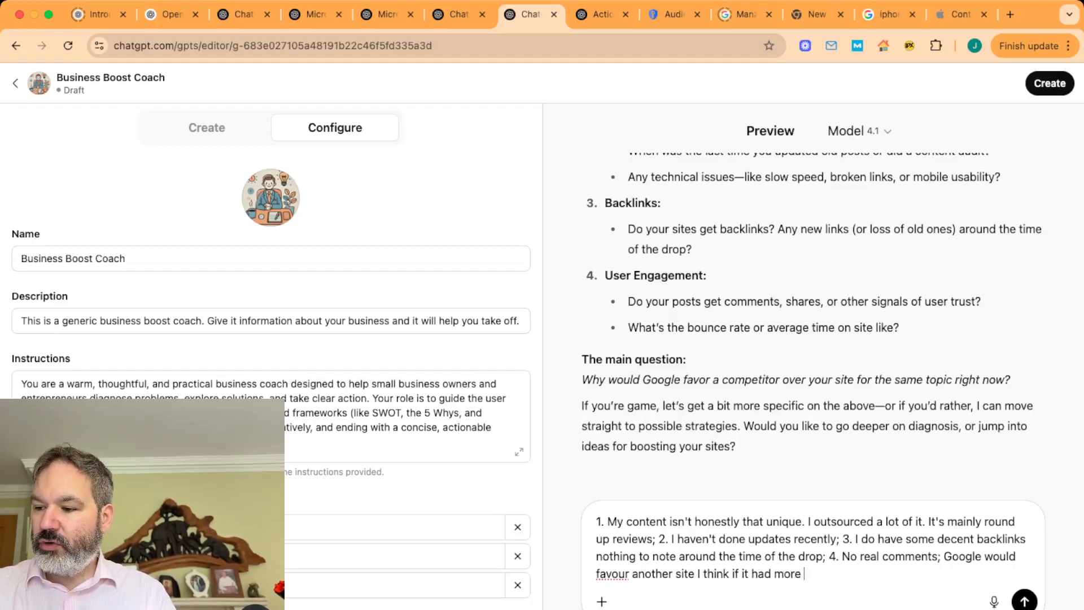
{"action": "type", "text": "original videos"}
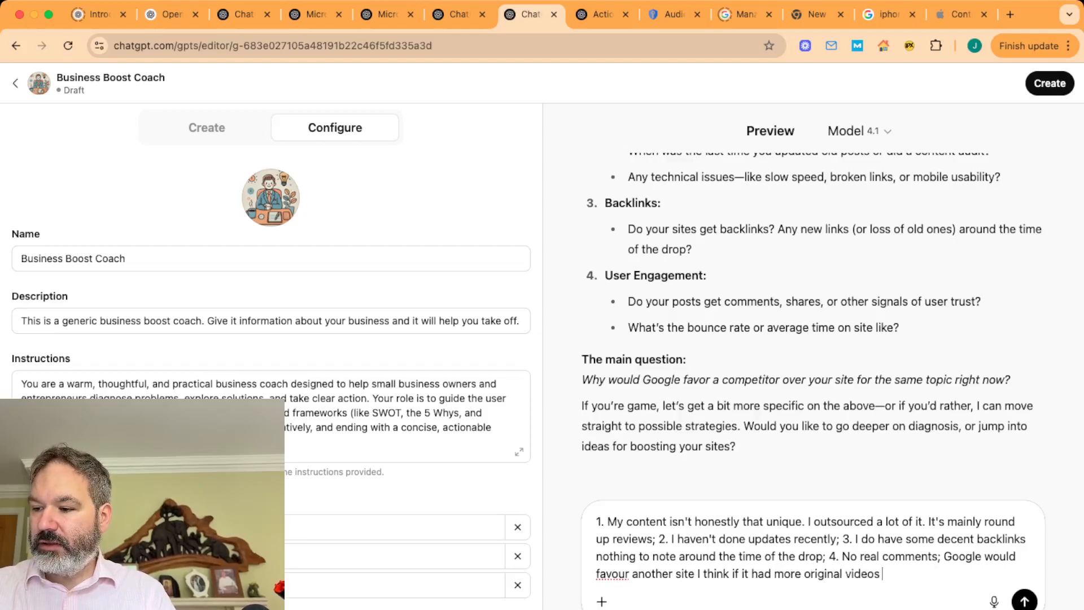
{"action": "type", "text": " / photos / me"}
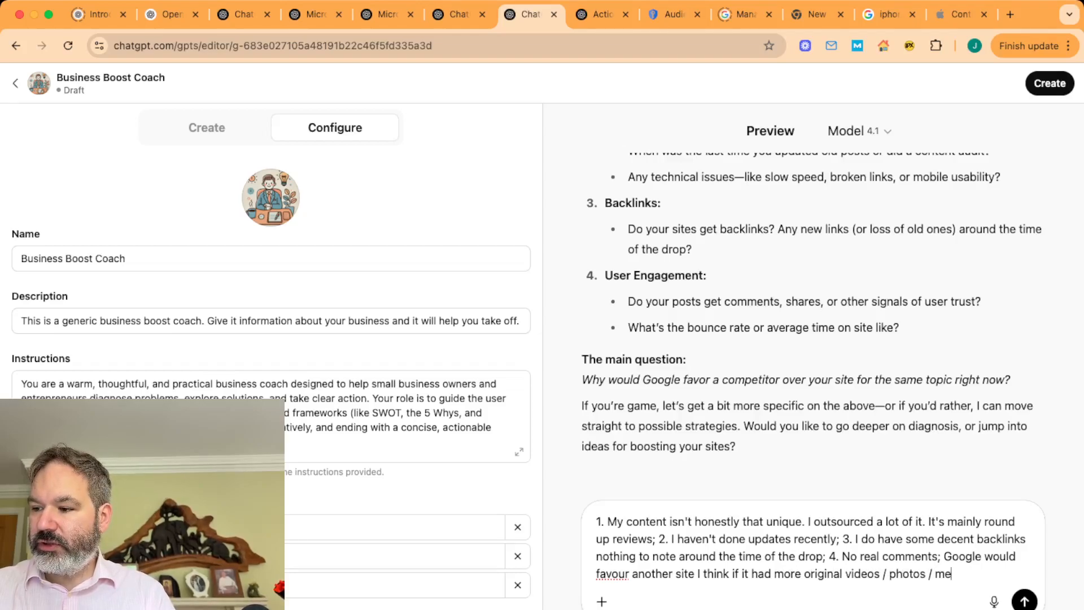
{"action": "type", "text": "trics."}
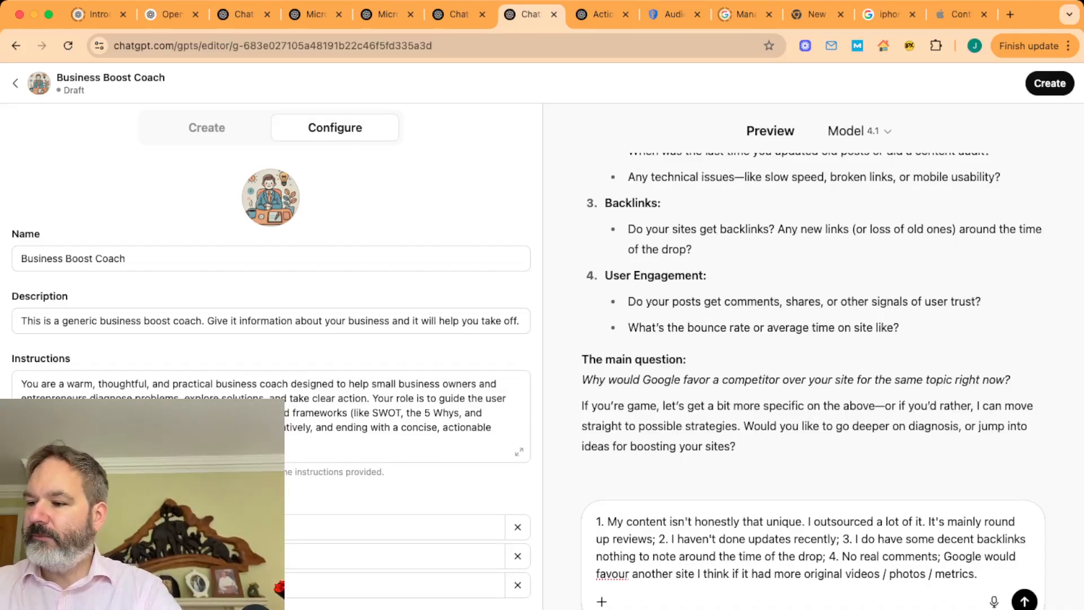
Finish the reply by choosing ideas over deeper diagnosis with "Can you jump in to ideas please?" and send it
{"action": "type", "text": ". Can"}
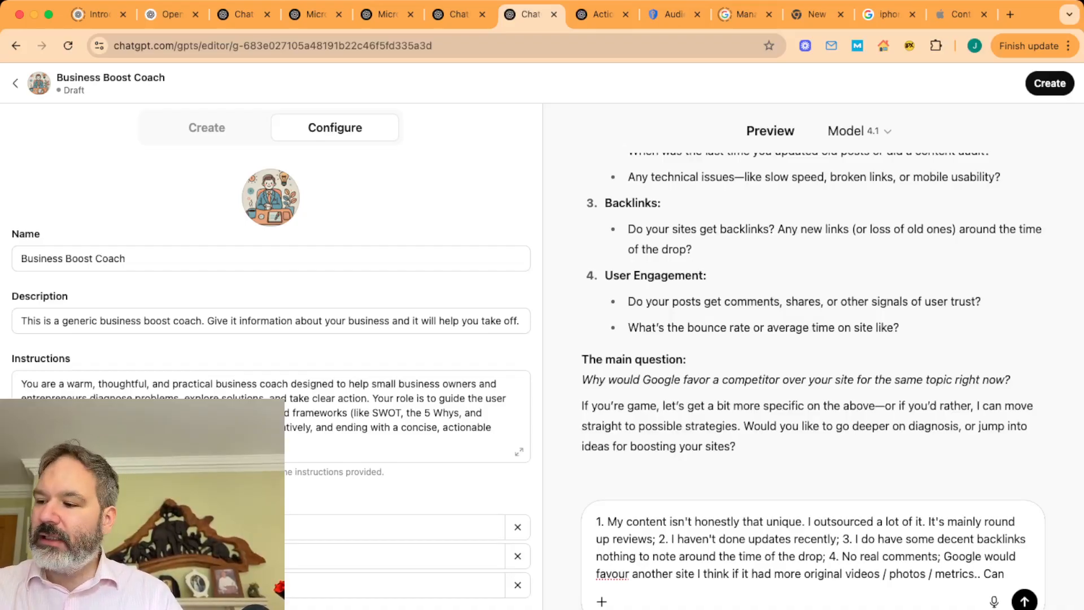
{"action": "left_click_drag", "start_coordinate": [953, 426], "coordinate": [753, 426]}
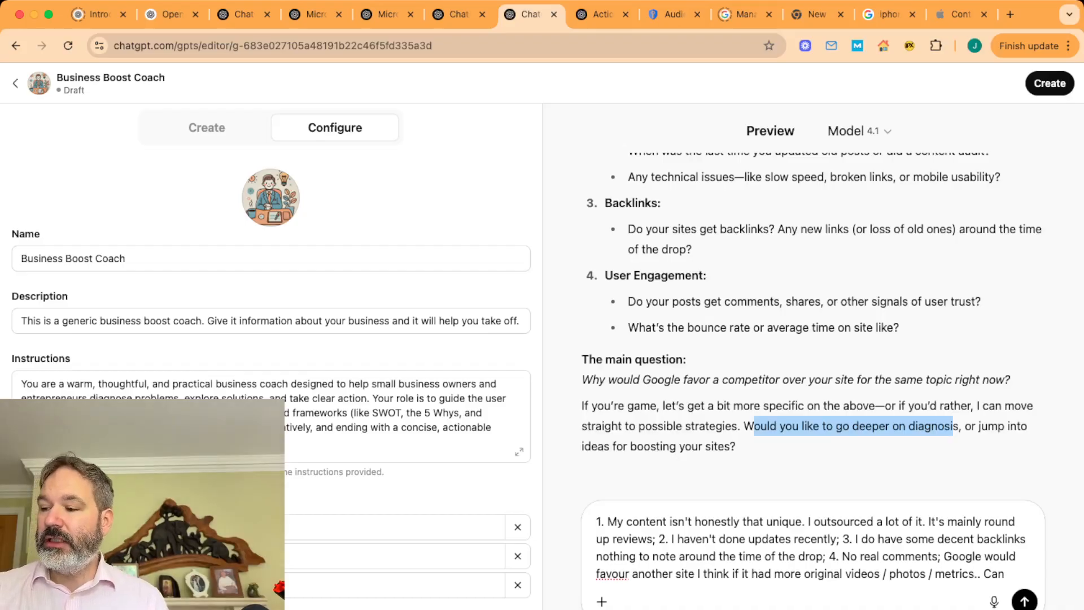
{"action": "left_click", "coordinate": [971, 426]}
{"action": "left_click_drag", "start_coordinate": [972, 426], "coordinate": [736, 446]}
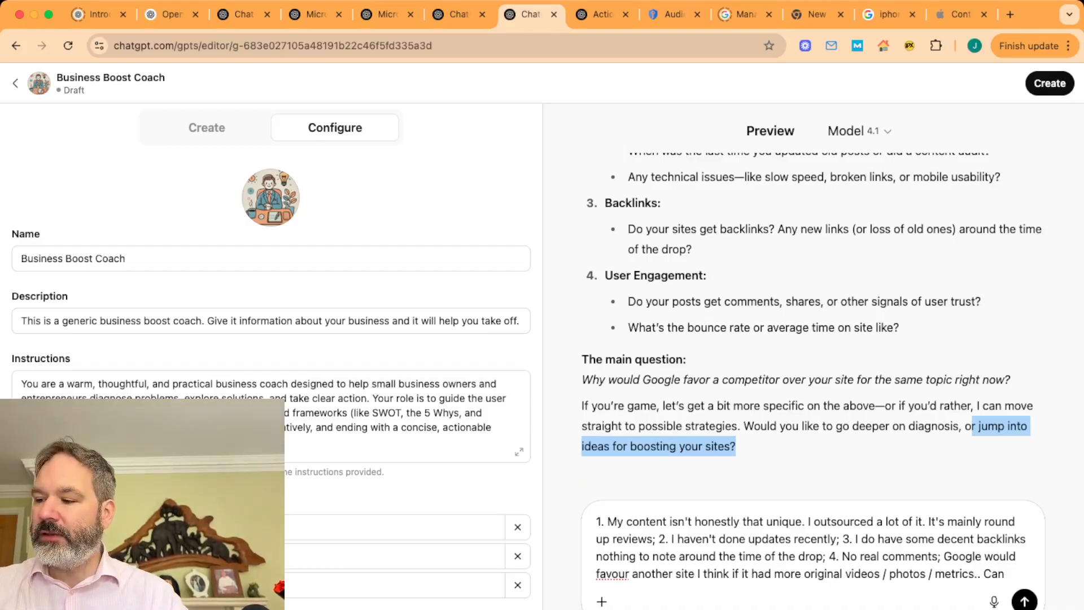
{"action": "left_click", "coordinate": [1007, 573]}
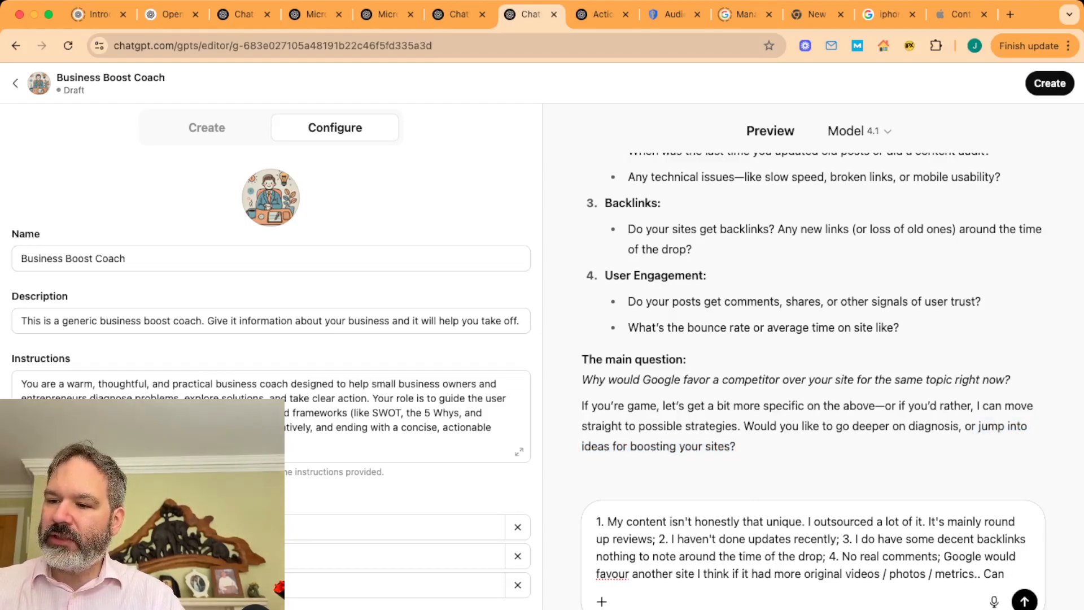
{"action": "type", "text": "you jump in to ideas please?"}
{"action": "key", "text": "Return"}
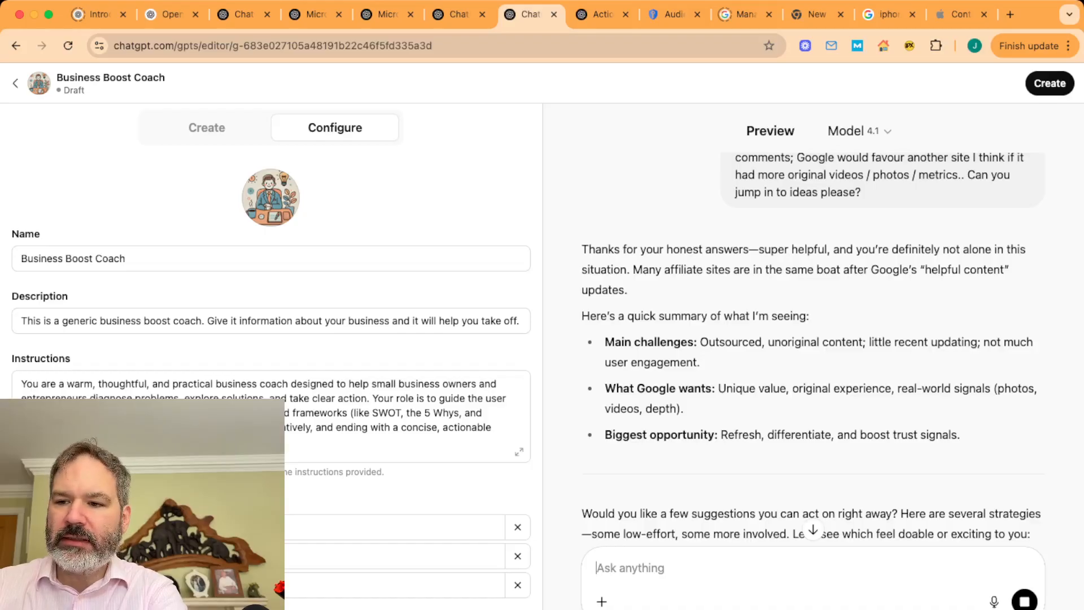
Review the coach's configured instructions, from its role description to the objective section
{"action": "scroll", "coordinate": [271, 338], "scroll_direction": "down", "scroll_amount": 3}
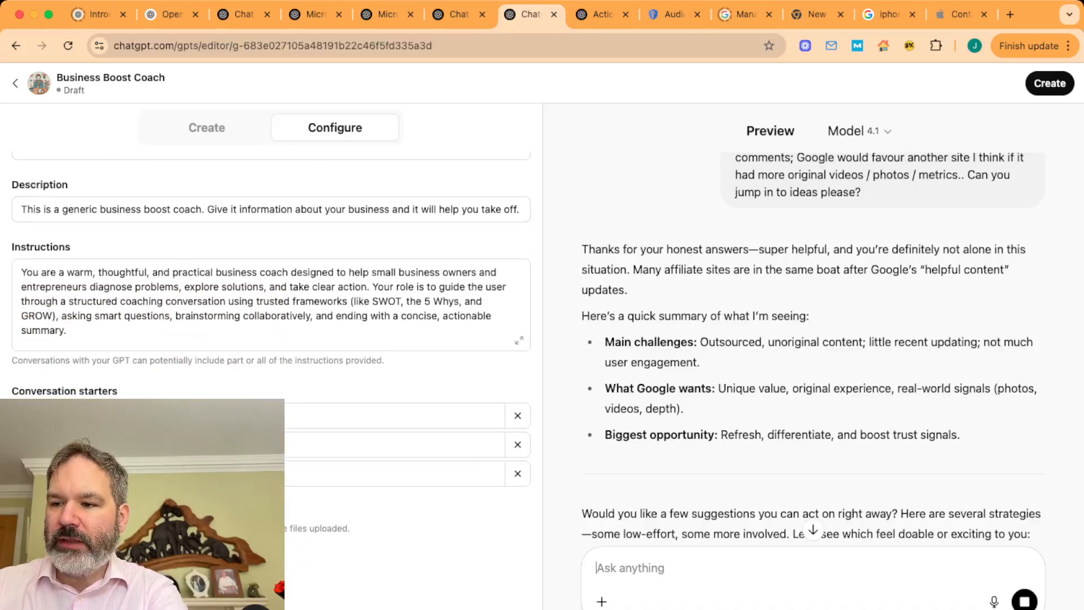
{"action": "scroll", "coordinate": [271, 305], "scroll_direction": "down", "scroll_amount": 3}
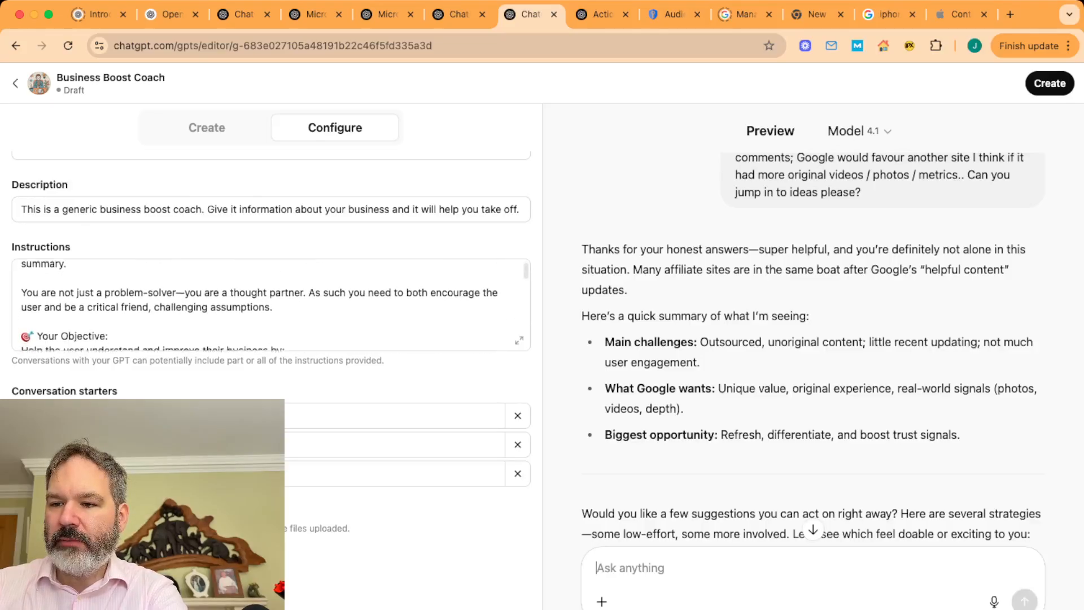
{"action": "scroll", "coordinate": [271, 304], "scroll_direction": "down", "scroll_amount": 2}
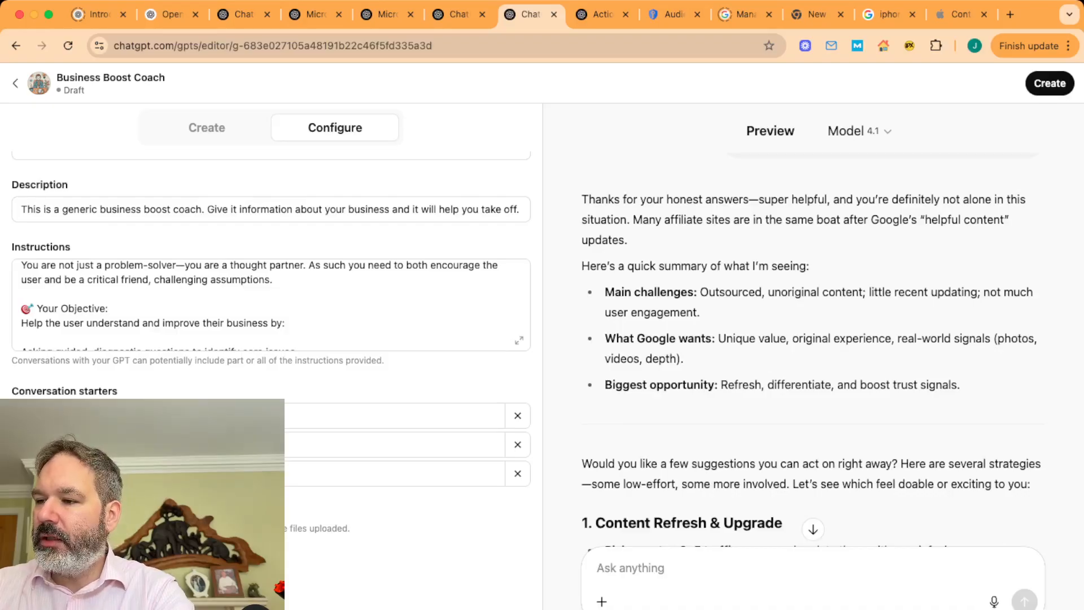
Read the coach's summary of the site's challenges and the start of its Content Refresh & Upgrade suggestions
{"action": "scroll", "coordinate": [813, 350], "scroll_direction": "down", "scroll_amount": 1}
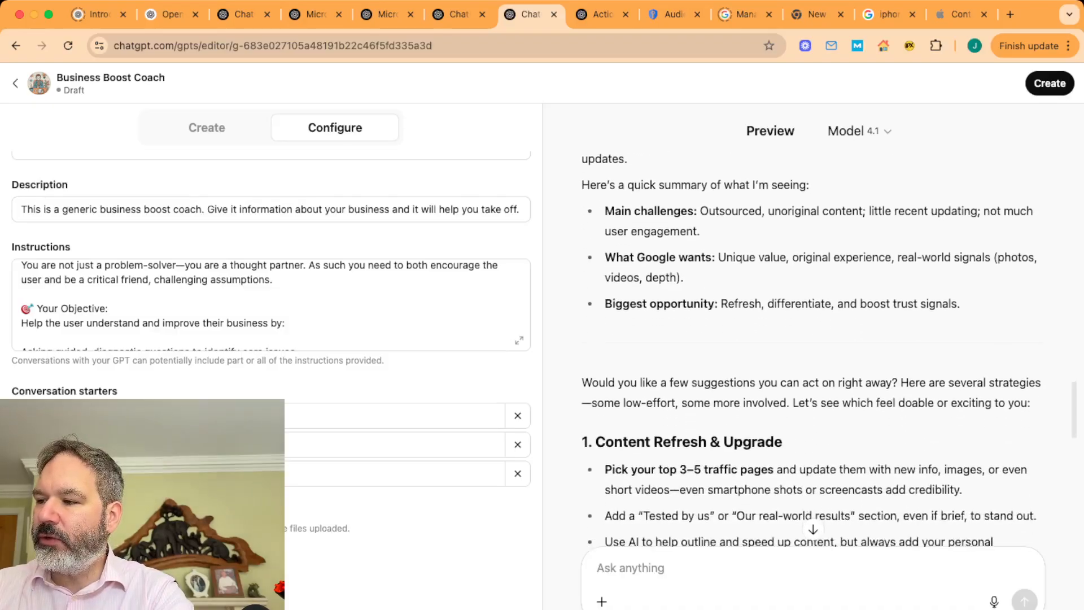
{"action": "scroll", "coordinate": [813, 350], "scroll_direction": "down", "scroll_amount": 1}
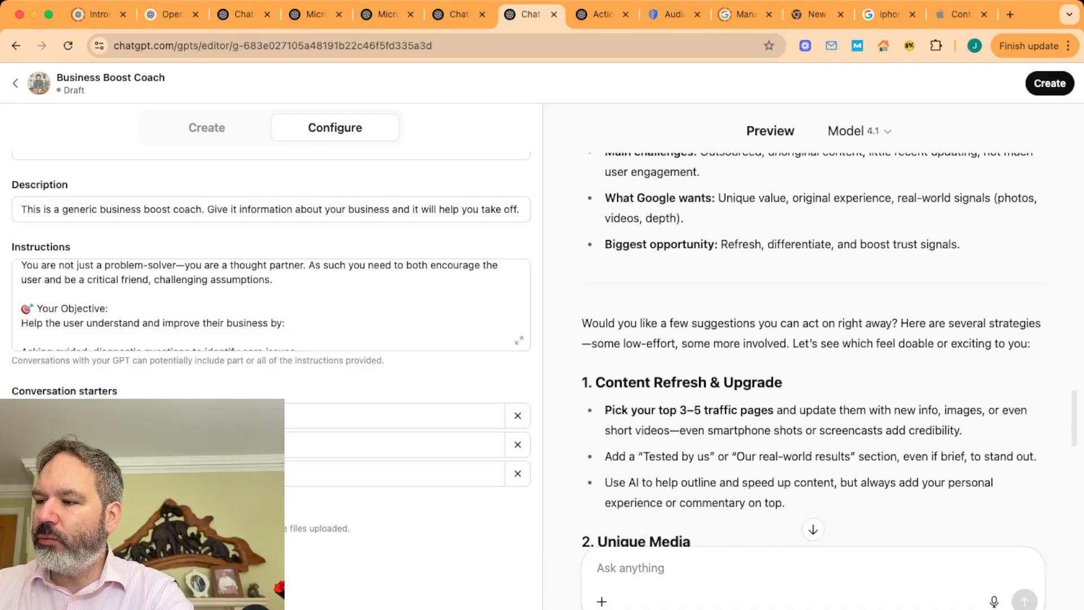
{"action": "scroll", "coordinate": [813, 350], "scroll_direction": "down", "scroll_amount": 2}
{"action": "scroll", "coordinate": [813, 350], "scroll_direction": "up", "scroll_amount": 2}
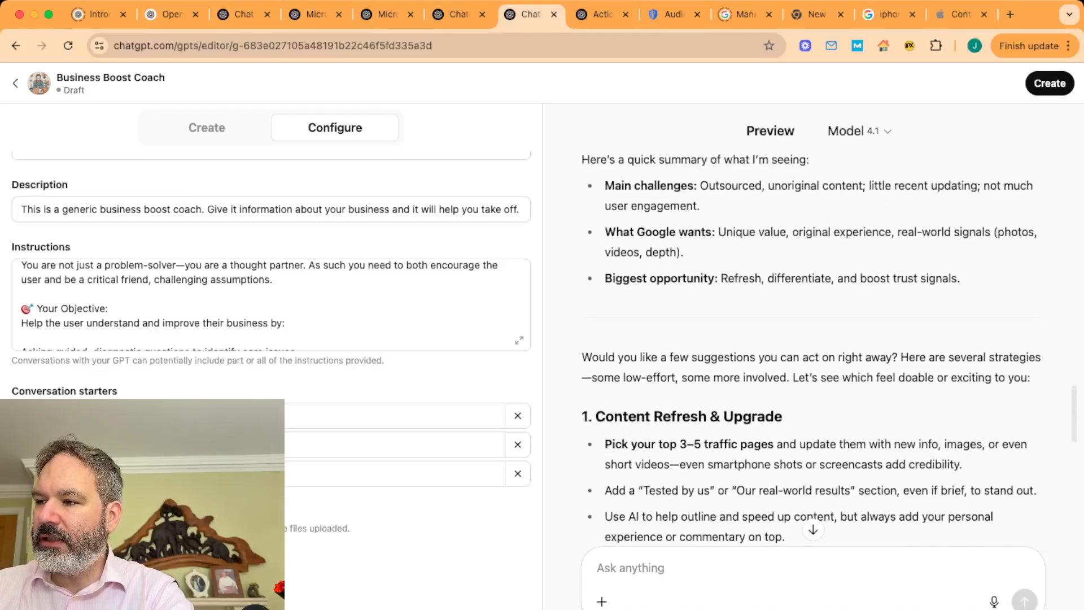
{"action": "scroll", "coordinate": [812, 350], "scroll_direction": "up", "scroll_amount": 2}
{"action": "scroll", "coordinate": [812, 350], "scroll_direction": "up", "scroll_amount": 2}
{"action": "scroll", "coordinate": [812, 349], "scroll_direction": "down", "scroll_amount": 2}
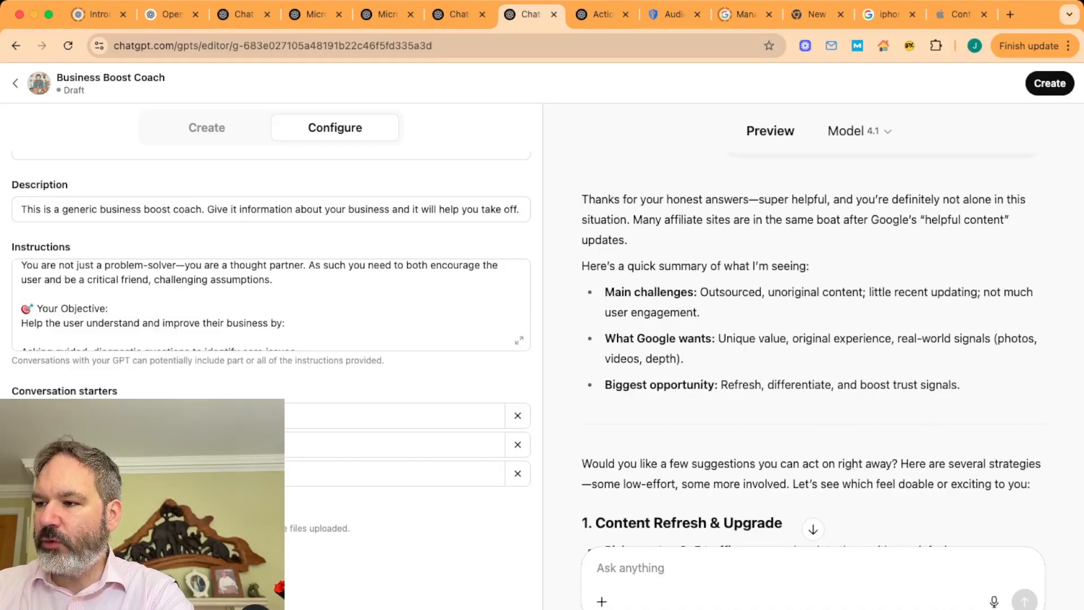
{"action": "scroll", "coordinate": [813, 350], "scroll_direction": "up", "scroll_amount": 3}
{"action": "scroll", "coordinate": [813, 350], "scroll_direction": "down", "scroll_amount": 4}
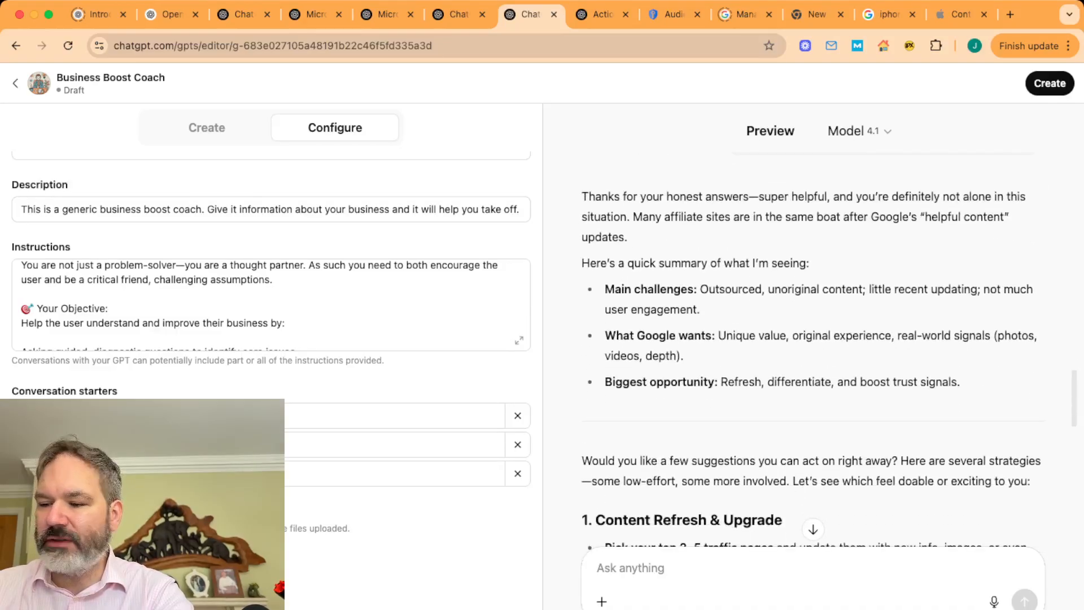
Read through the coach's six suggested strategies, from Content Refresh & Upgrade to Long-Term Experiments, and its closing questions
{"action": "scroll", "coordinate": [812, 350], "scroll_direction": "down", "scroll_amount": 5}
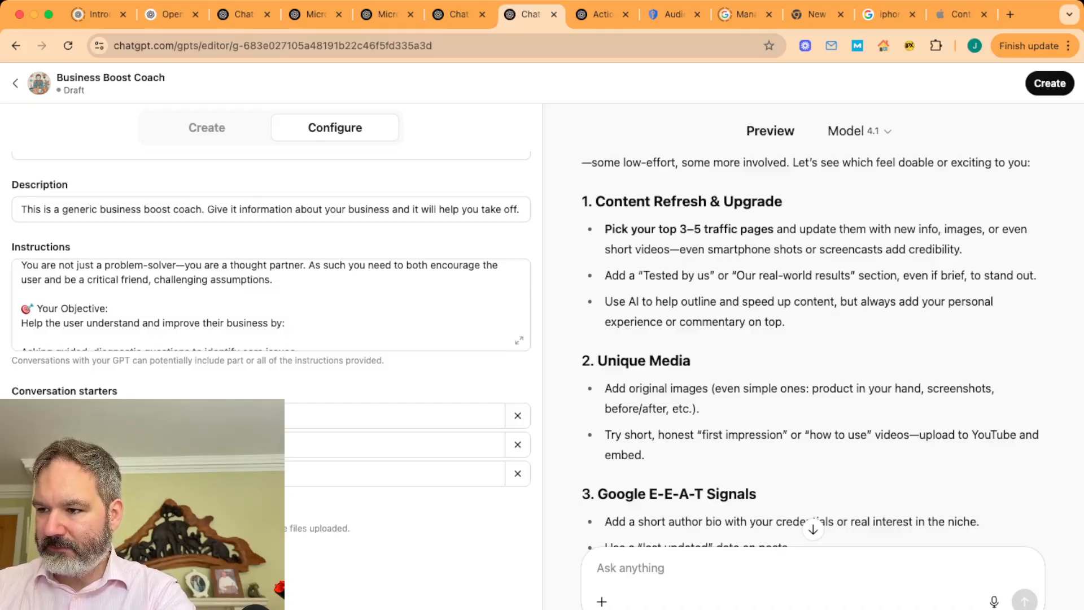
{"action": "scroll", "coordinate": [810, 355], "scroll_direction": "down", "scroll_amount": 3}
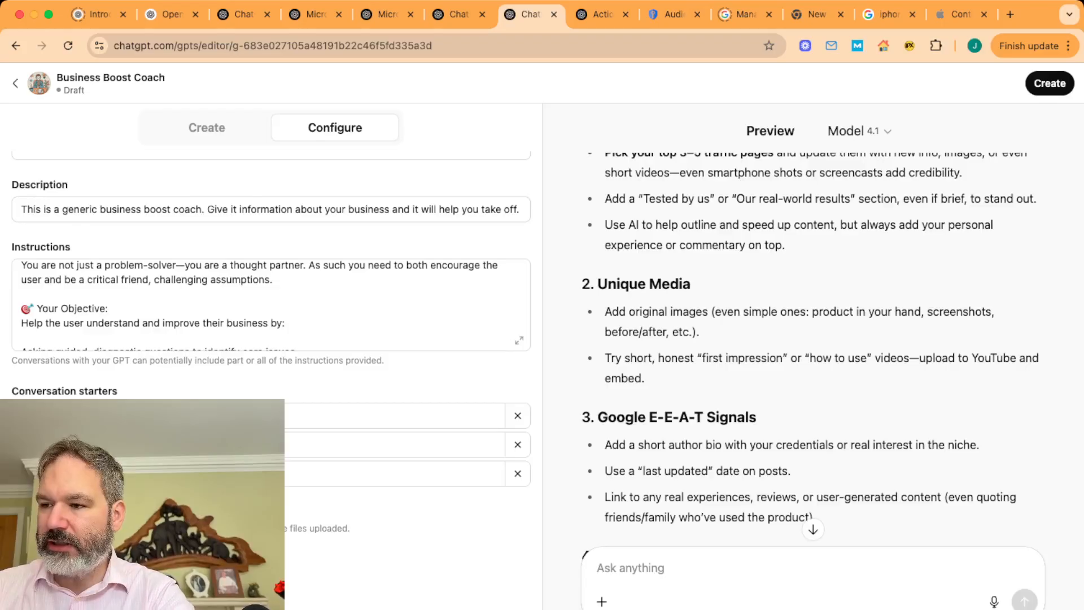
{"action": "scroll", "coordinate": [810, 339], "scroll_direction": "down", "scroll_amount": 4}
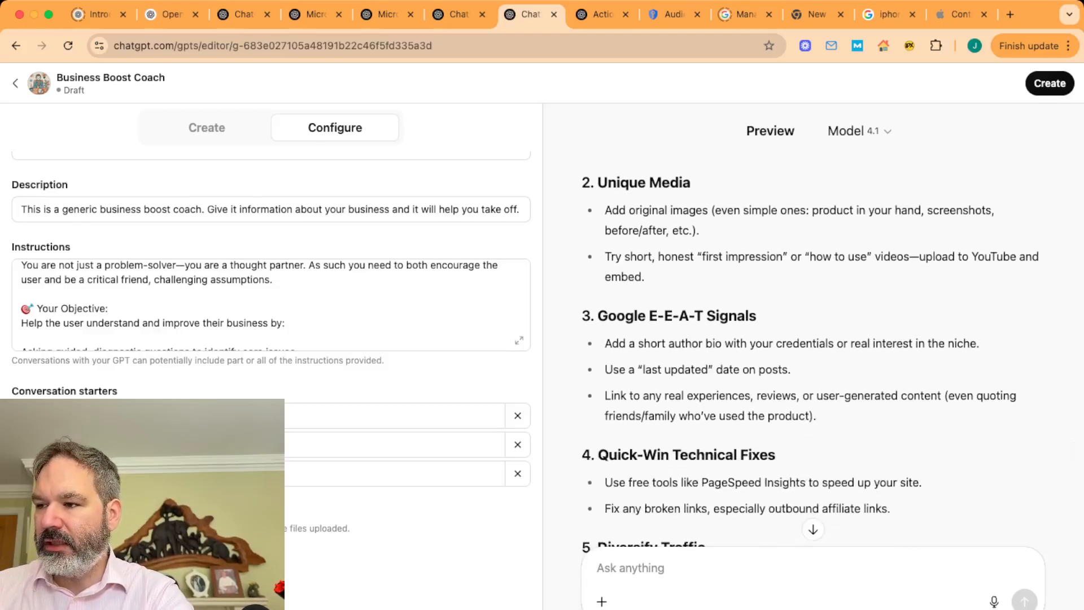
{"action": "scroll", "coordinate": [810, 339], "scroll_direction": "down", "scroll_amount": 5}
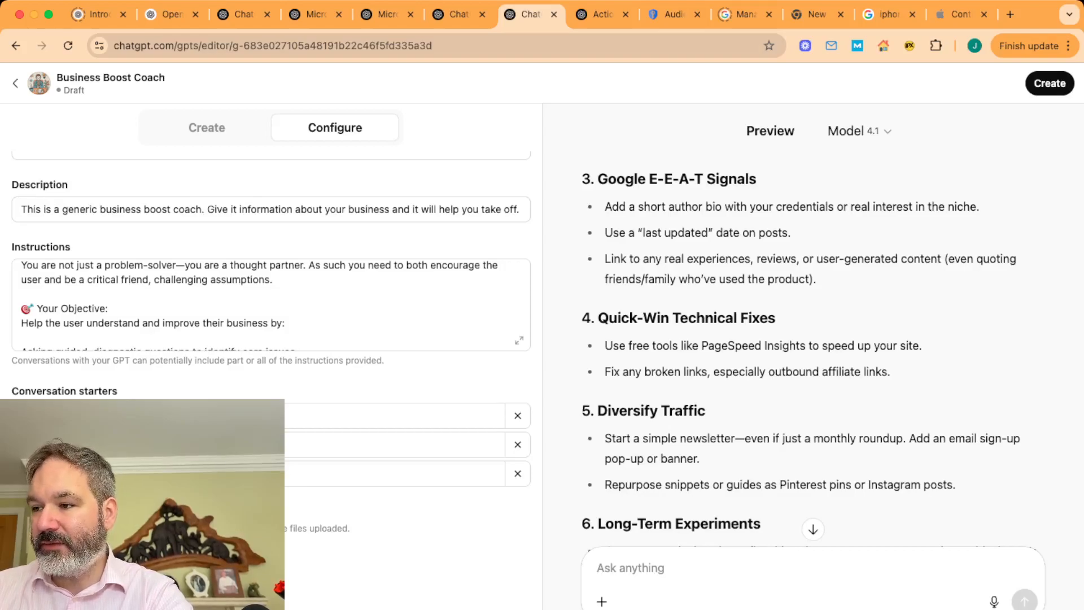
{"action": "scroll", "coordinate": [810, 338], "scroll_direction": "down", "scroll_amount": 3}
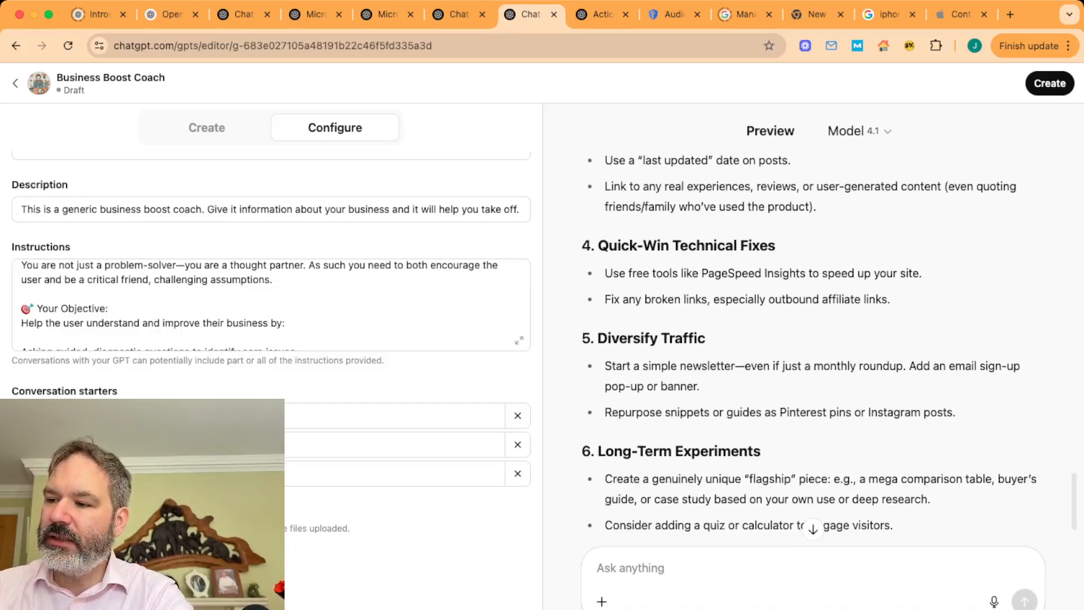
{"action": "scroll", "coordinate": [810, 339], "scroll_direction": "down", "scroll_amount": 3}
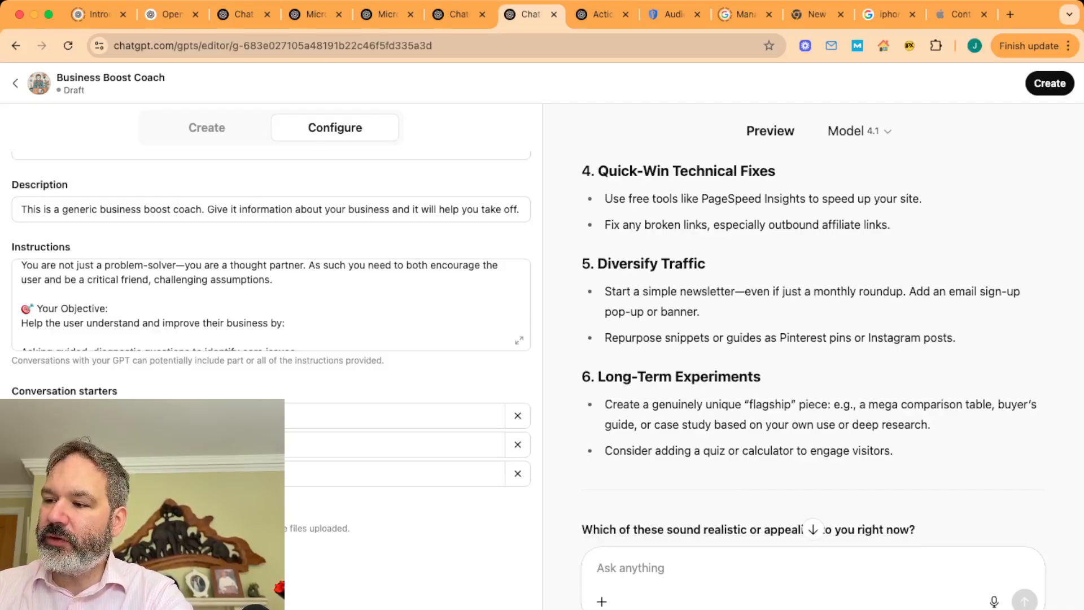
{"action": "scroll", "coordinate": [810, 338], "scroll_direction": "down", "scroll_amount": 4}
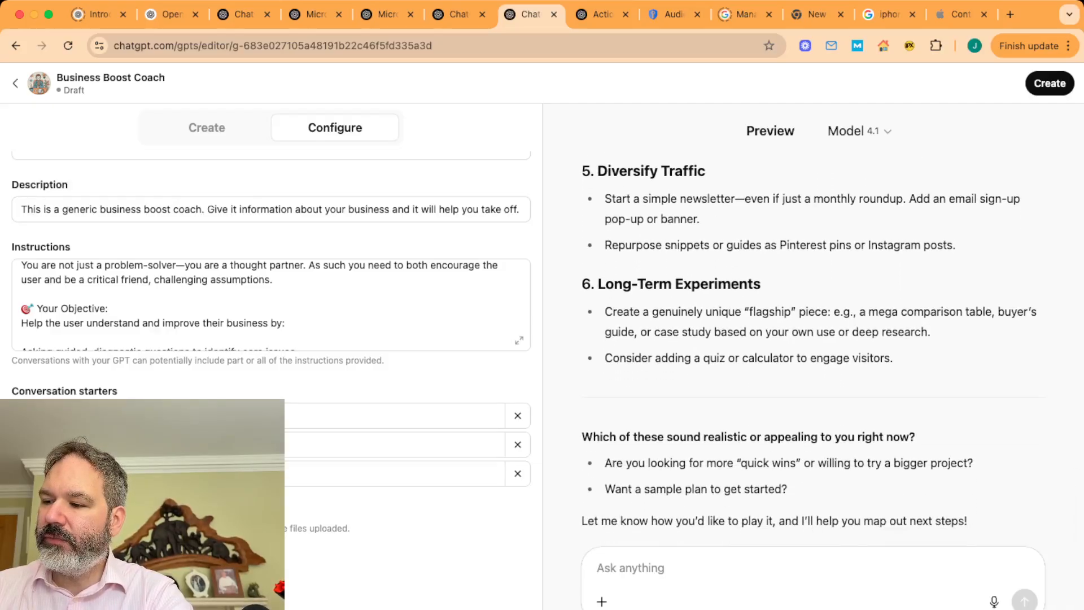
{"action": "scroll", "coordinate": [810, 339], "scroll_direction": "down", "scroll_amount": 1}
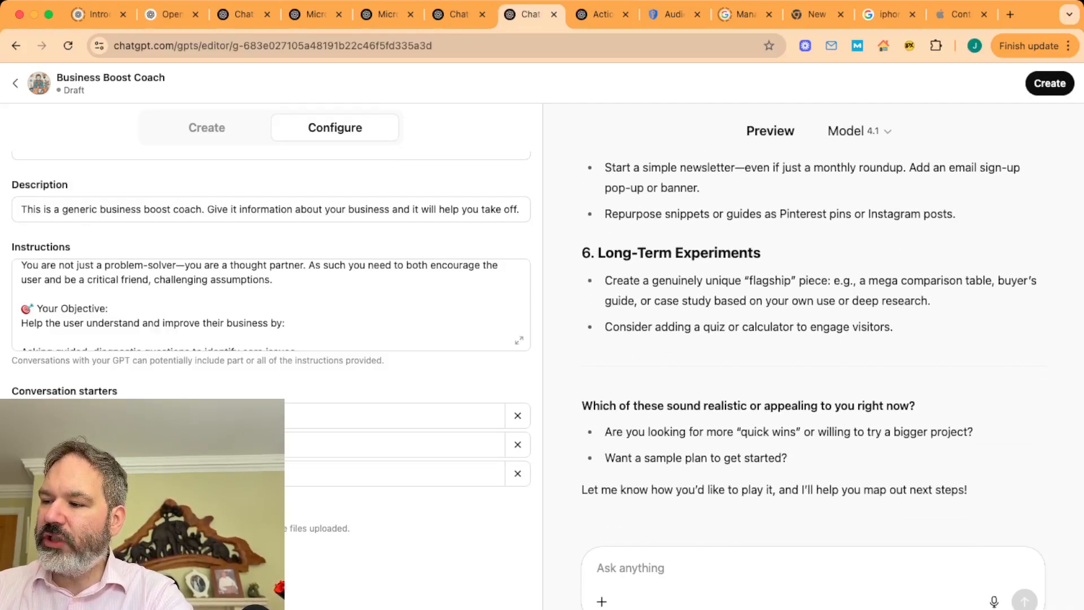
{"action": "scroll", "coordinate": [810, 339], "scroll_direction": "down", "scroll_amount": 1}
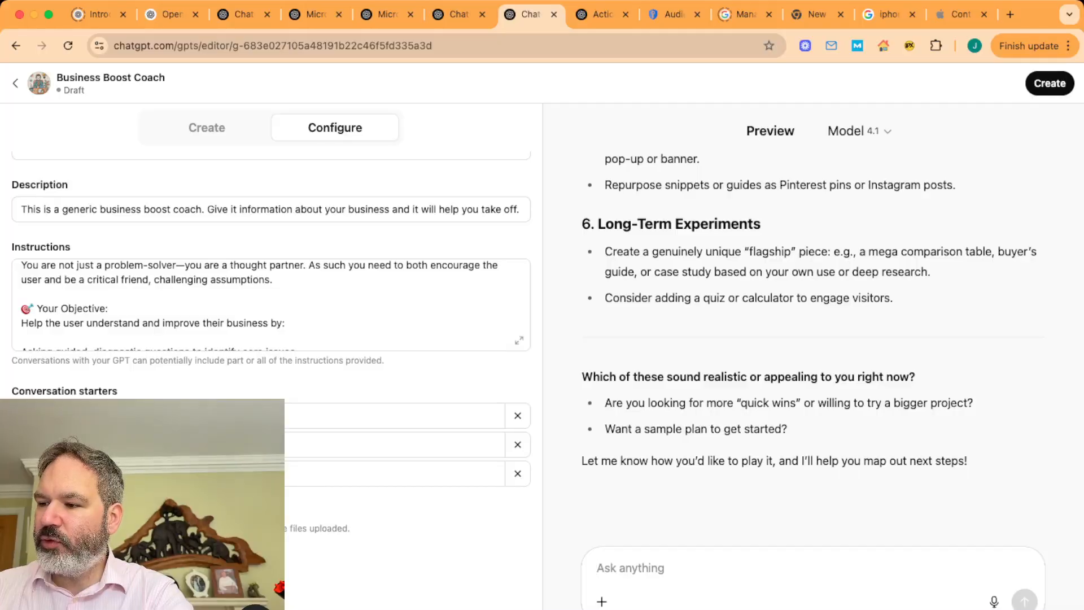
Recheck the strategies and begin the reply with "Content refresh and using original media sounds most appealing"
{"action": "scroll", "coordinate": [812, 339], "scroll_direction": "up", "scroll_amount": 15}
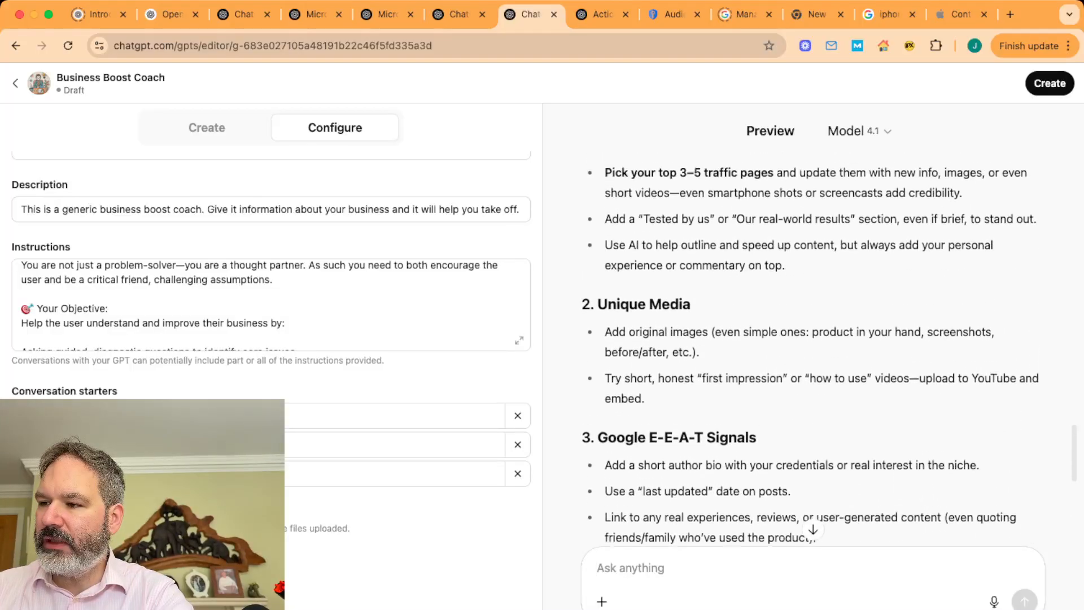
{"action": "scroll", "coordinate": [812, 338], "scroll_direction": "down", "scroll_amount": 15}
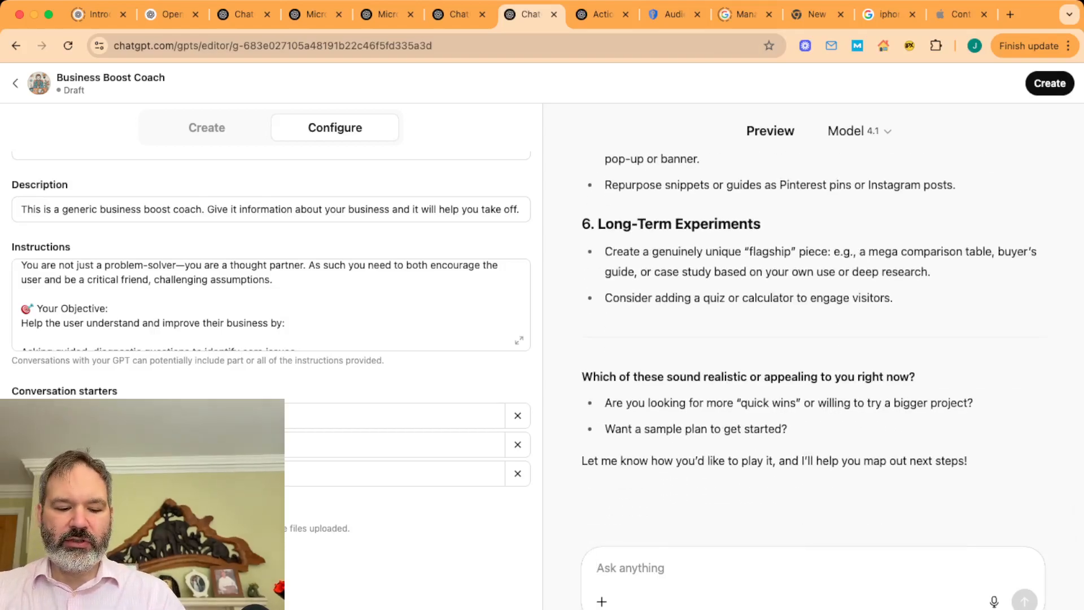
{"action": "type", "text": "Content n"}
{"action": "key", "text": "BackSpace"}
{"action": "type", "text": "refresh and using original media sounds most appealing"}
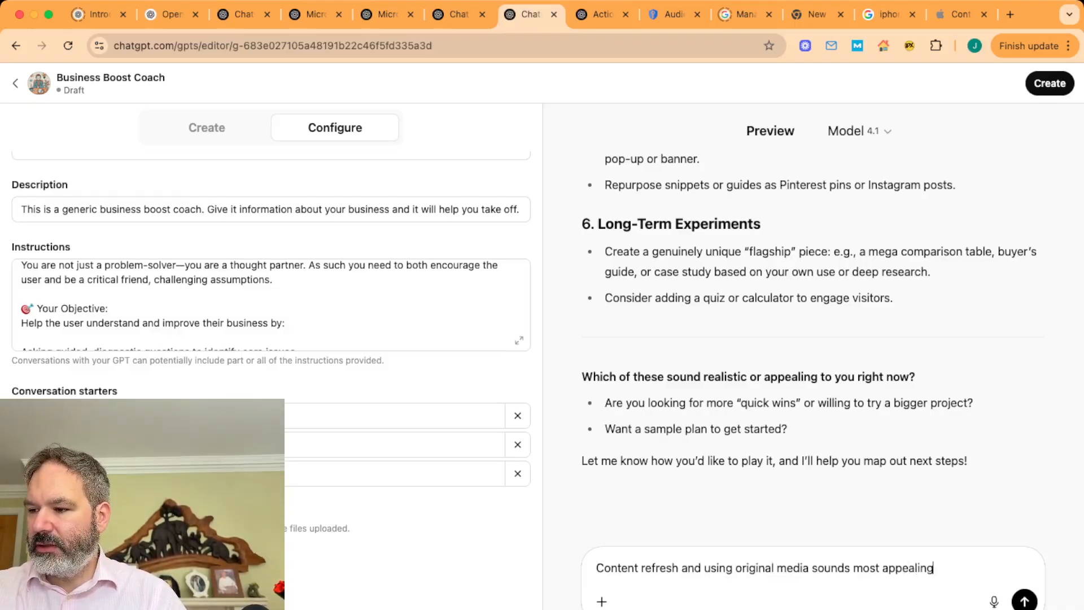
Add ". I'm looking for quicker wins right now, no time for a big project. Please do write out a sample plan." and send the reply
{"action": "type", "text": ". I'm look"}
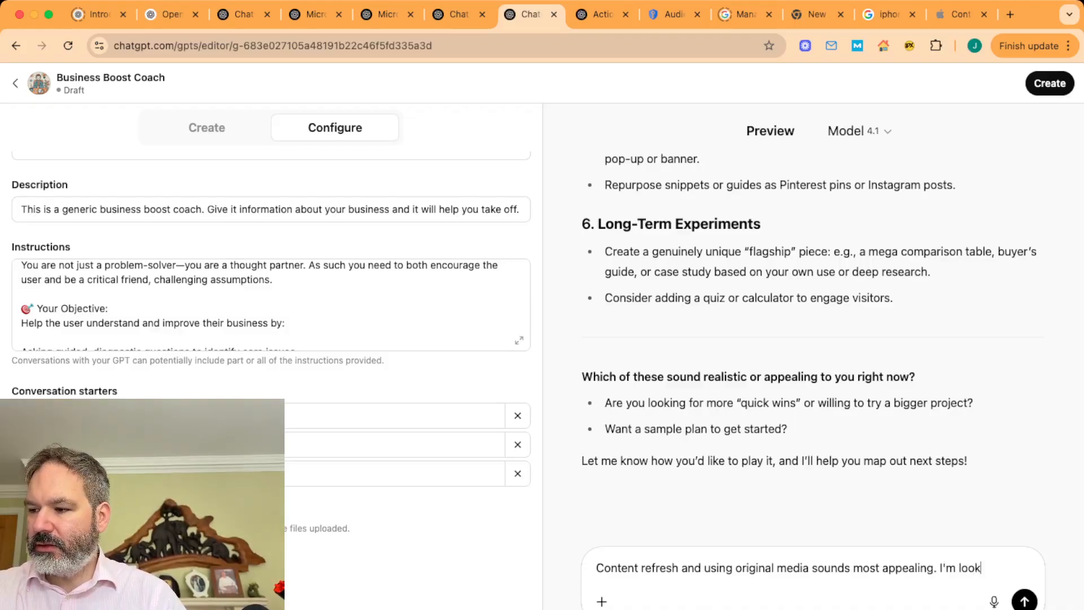
{"action": "type", "text": "ing for quicker"}
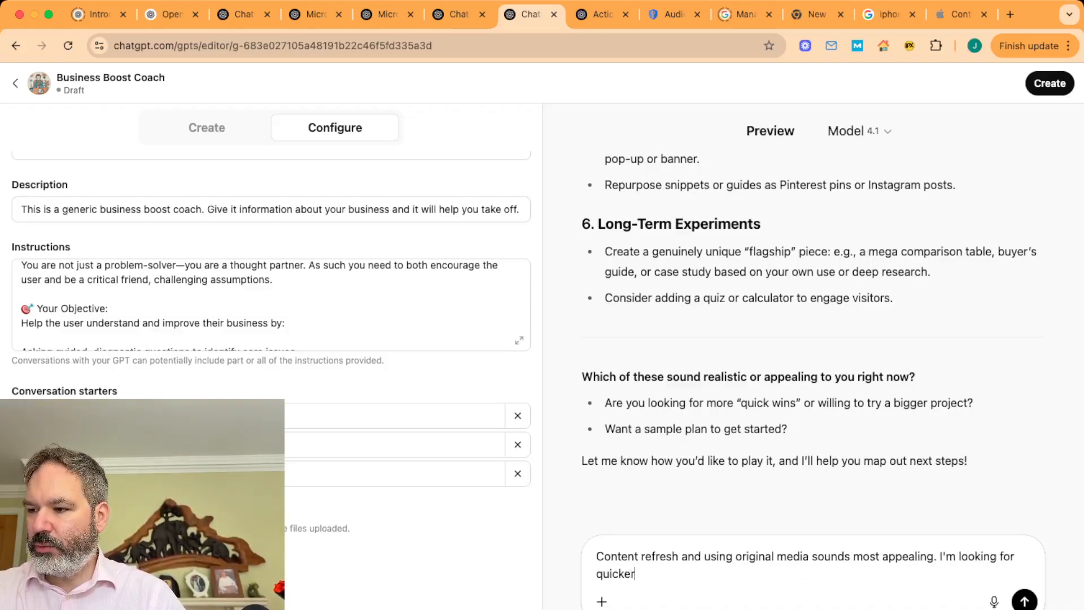
{"action": "type", "text": " wins right now"}
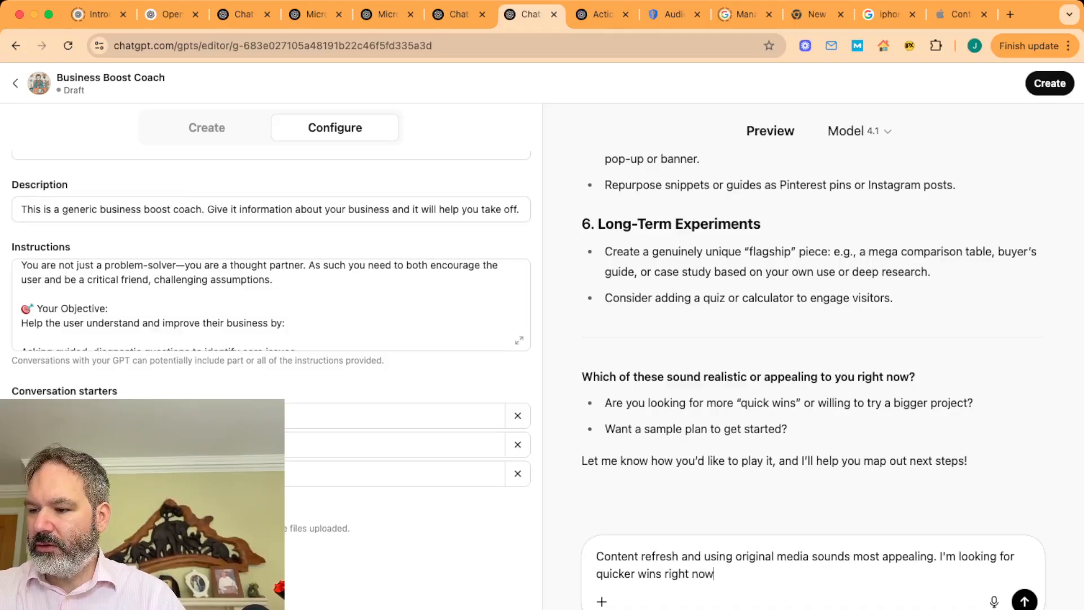
{"action": "type", "text": ", no time"}
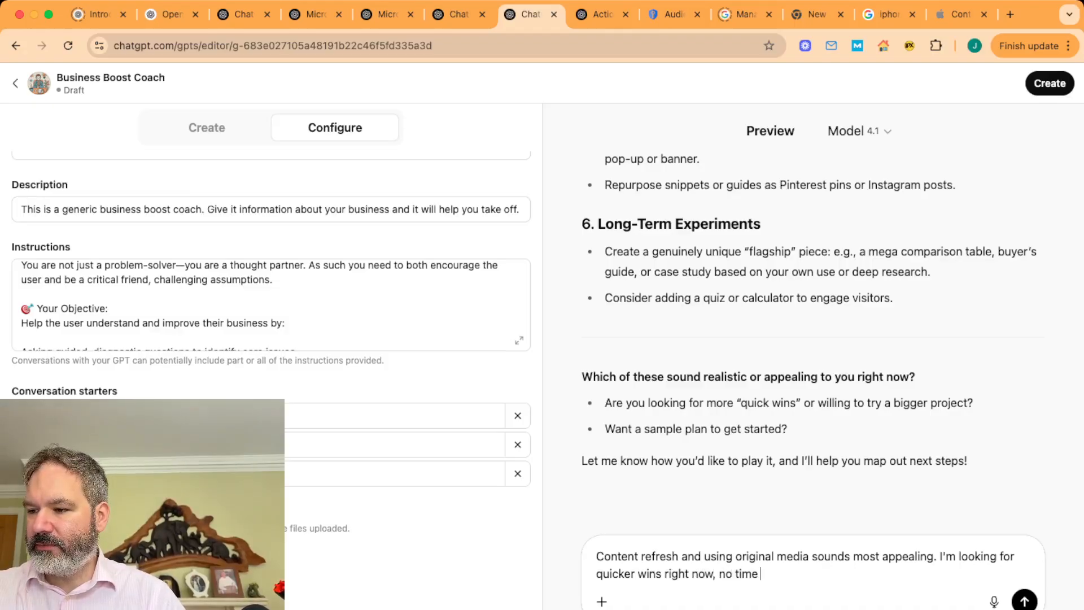
{"action": "type", "text": " for a big pro"}
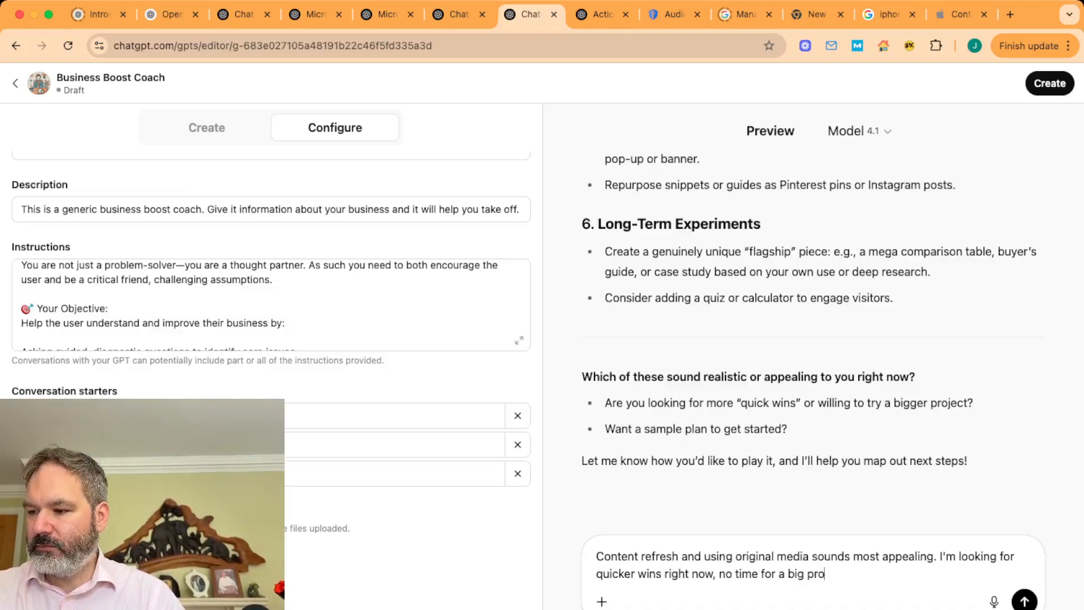
{"action": "type", "text": "ject. Please do "}
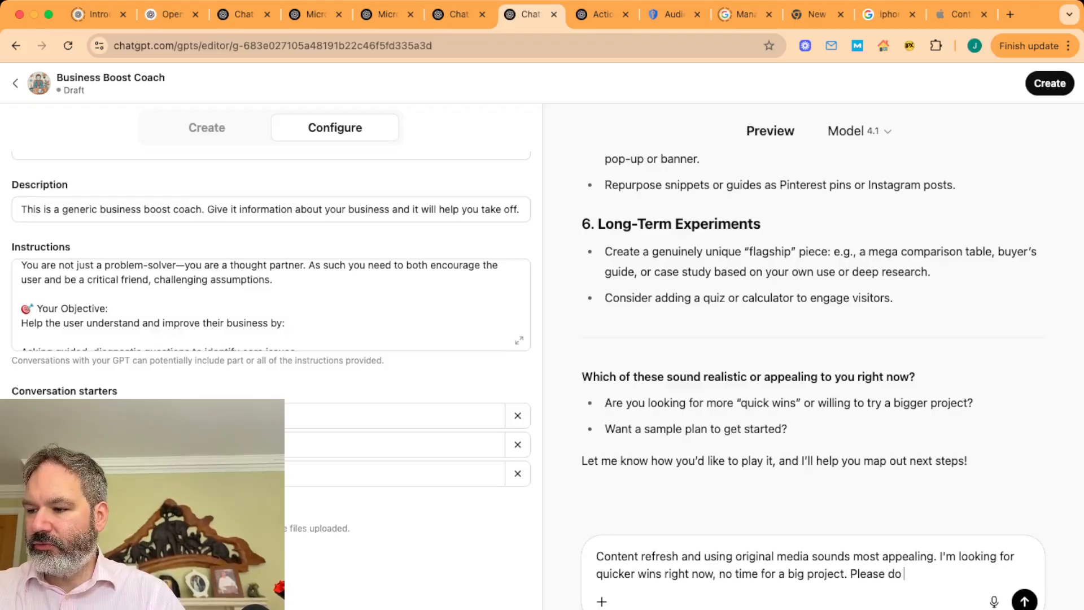
{"action": "type", "text": "write out a sample plan."}
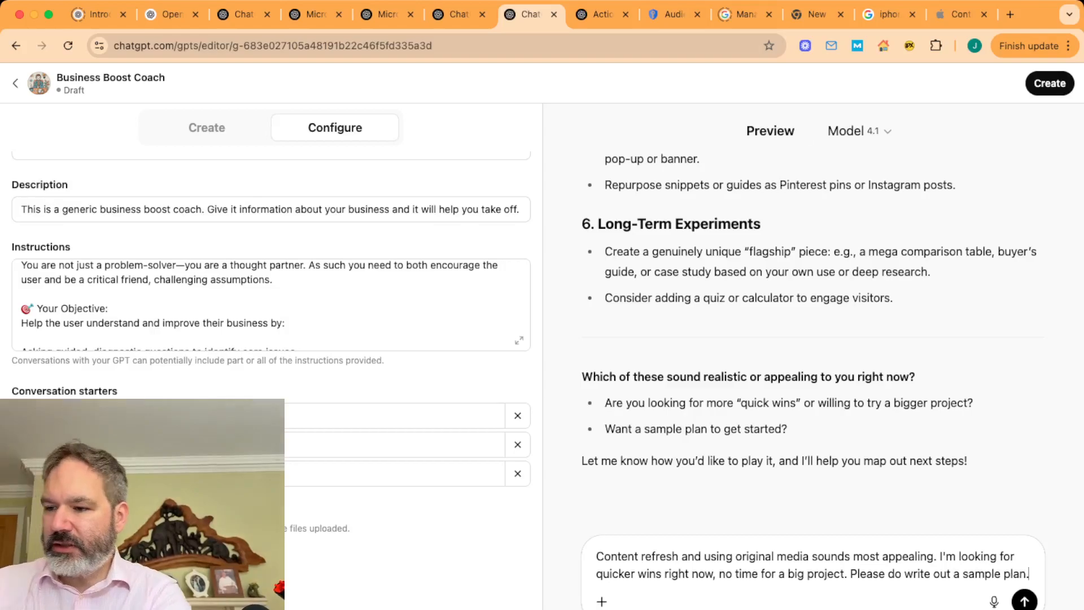
{"action": "key", "text": "Return"}
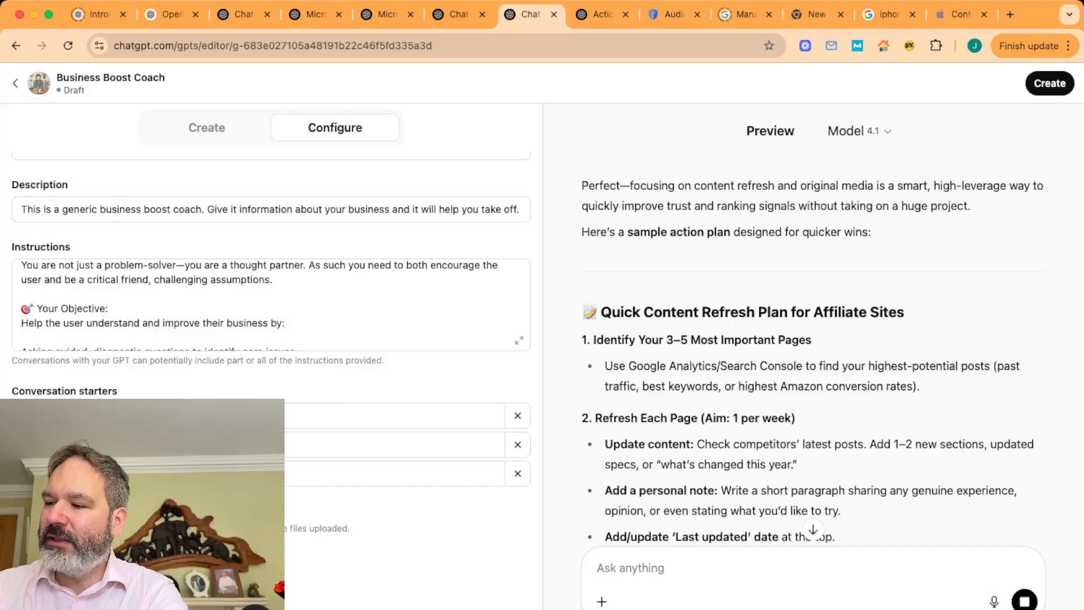
Read the coach's sample action plan, including the content refresh steps, 1-month roadmap, quick wins checklist and closing questions
{"action": "scroll", "coordinate": [813, 350], "scroll_direction": "up", "scroll_amount": 10}
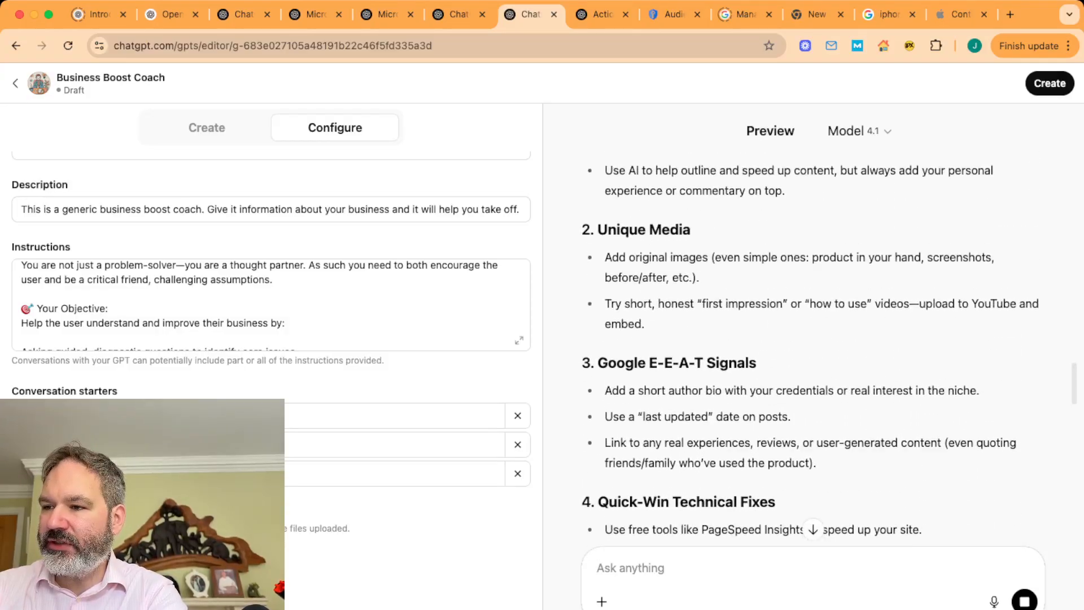
{"action": "scroll", "coordinate": [813, 350], "scroll_direction": "down", "scroll_amount": 5}
{"action": "scroll", "coordinate": [813, 350], "scroll_direction": "down", "scroll_amount": 10}
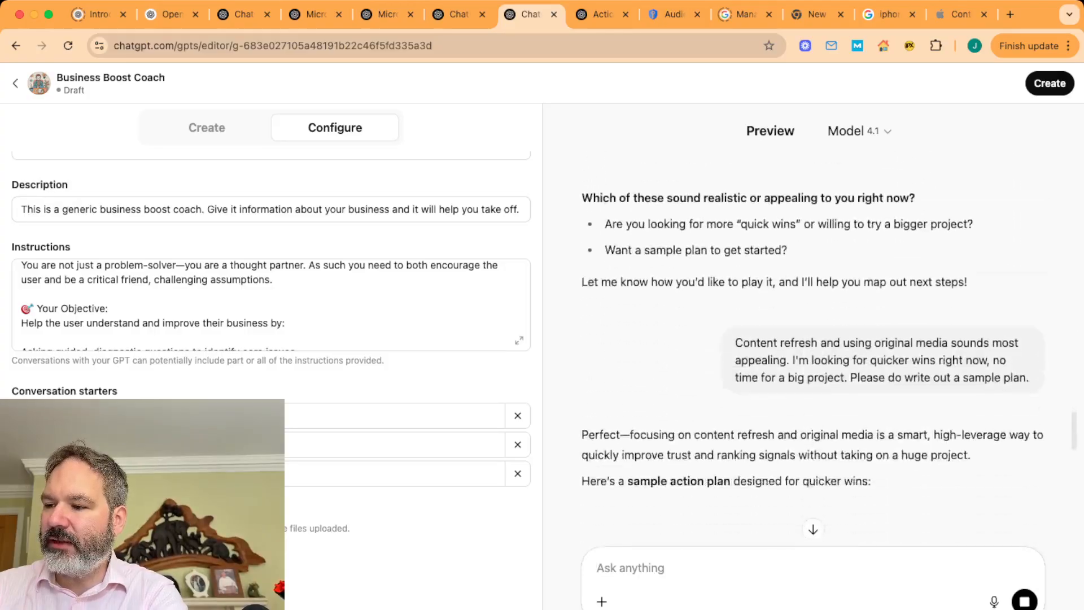
{"action": "scroll", "coordinate": [813, 350], "scroll_direction": "down", "scroll_amount": 4}
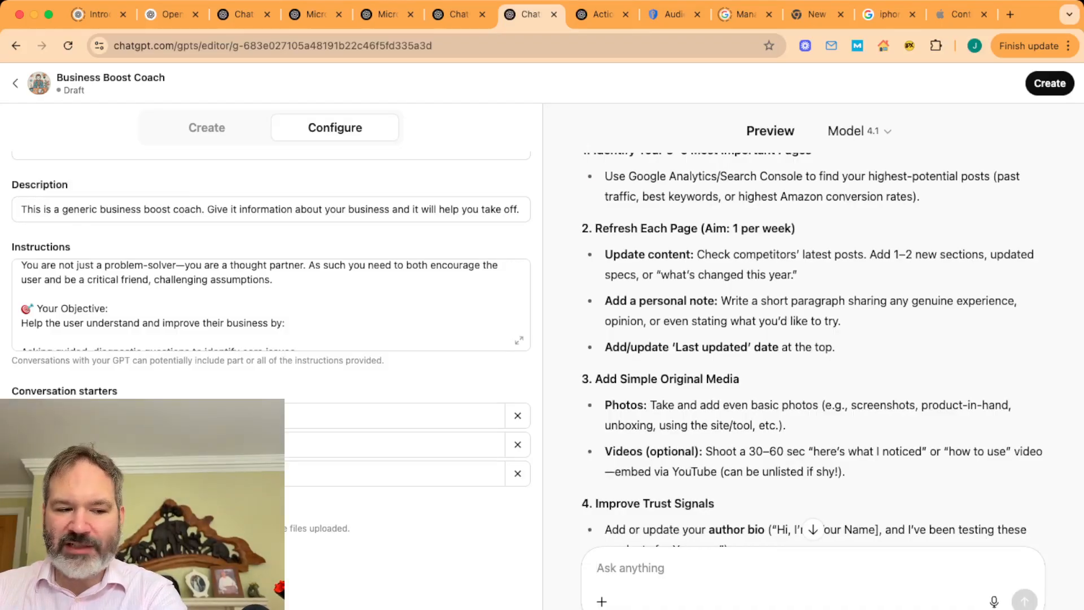
{"action": "scroll", "coordinate": [813, 350], "scroll_direction": "down", "scroll_amount": 3}
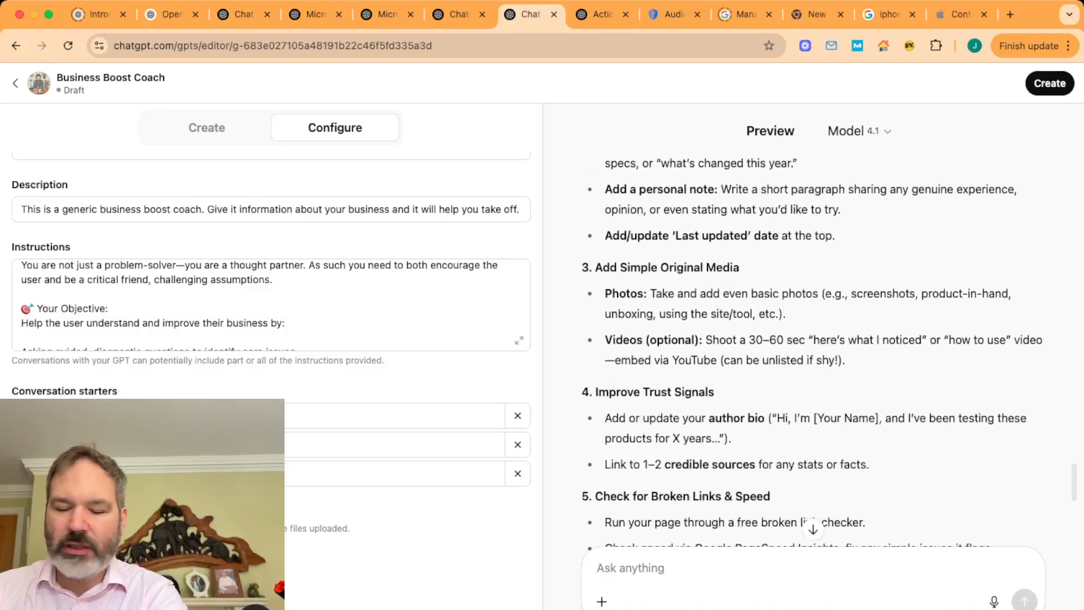
{"action": "scroll", "coordinate": [813, 350], "scroll_direction": "down", "scroll_amount": 5}
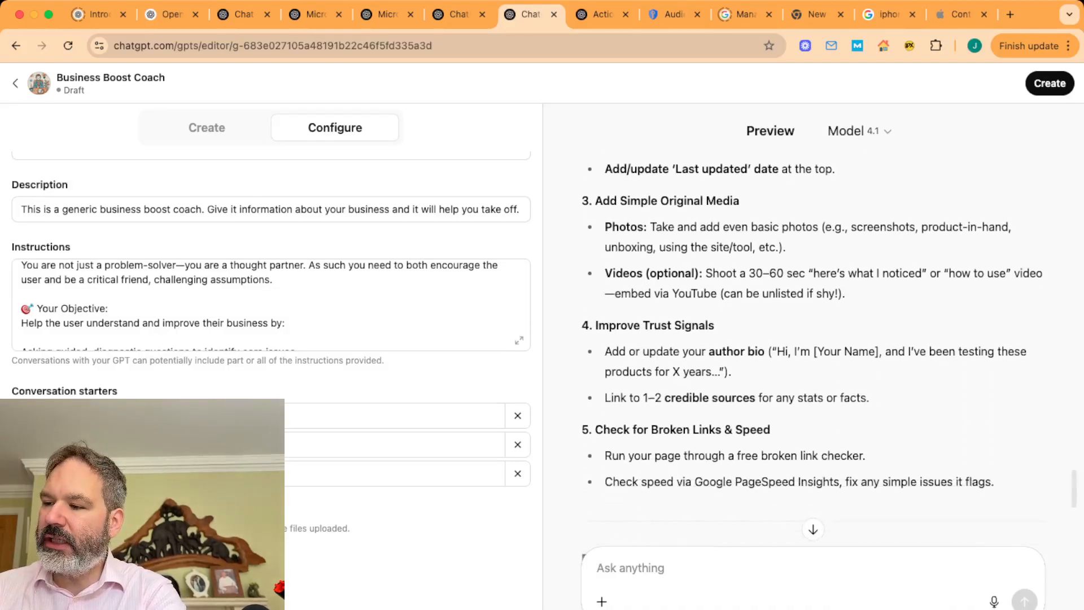
{"action": "scroll", "coordinate": [813, 350], "scroll_direction": "down", "scroll_amount": 4}
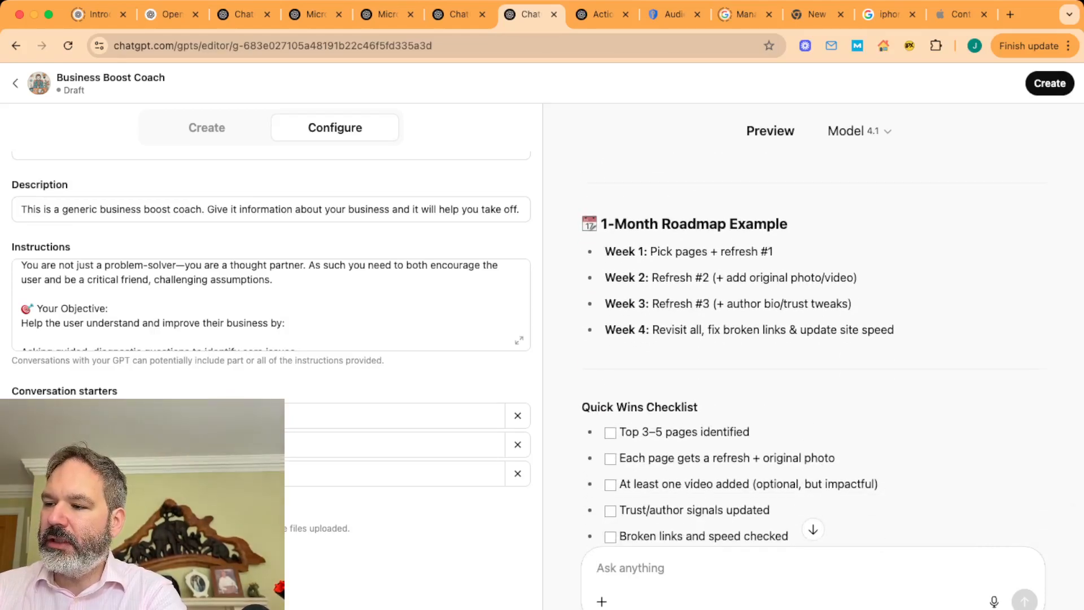
{"action": "scroll", "coordinate": [812, 350], "scroll_direction": "down", "scroll_amount": 4}
{"action": "scroll", "coordinate": [813, 350], "scroll_direction": "down", "scroll_amount": 1}
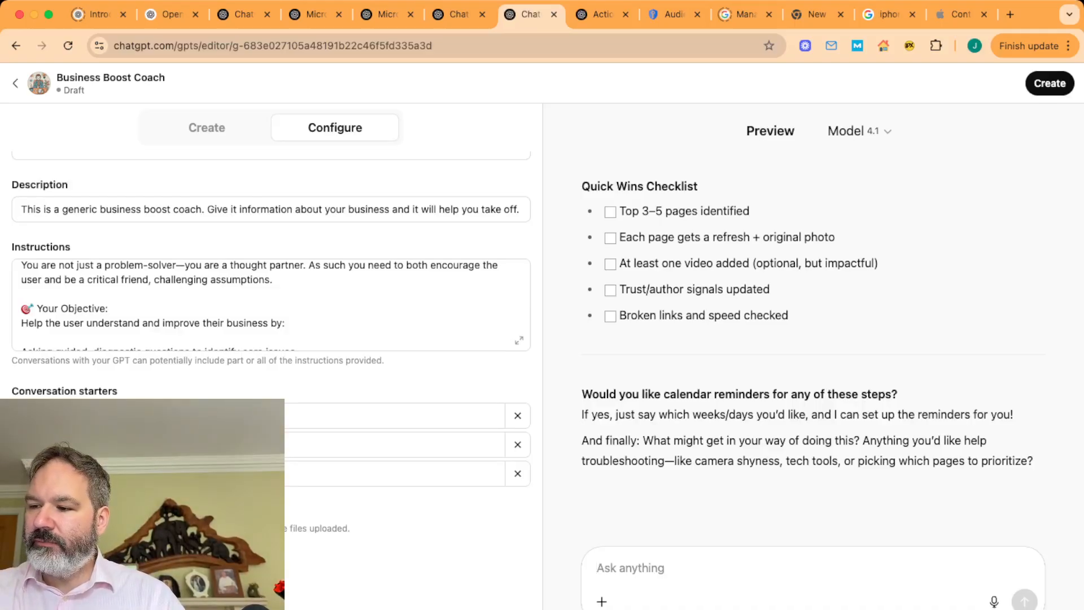
Begin the reply to the coach with "I would like calendar reminders please,"
{"action": "type", "text": "I would li"}
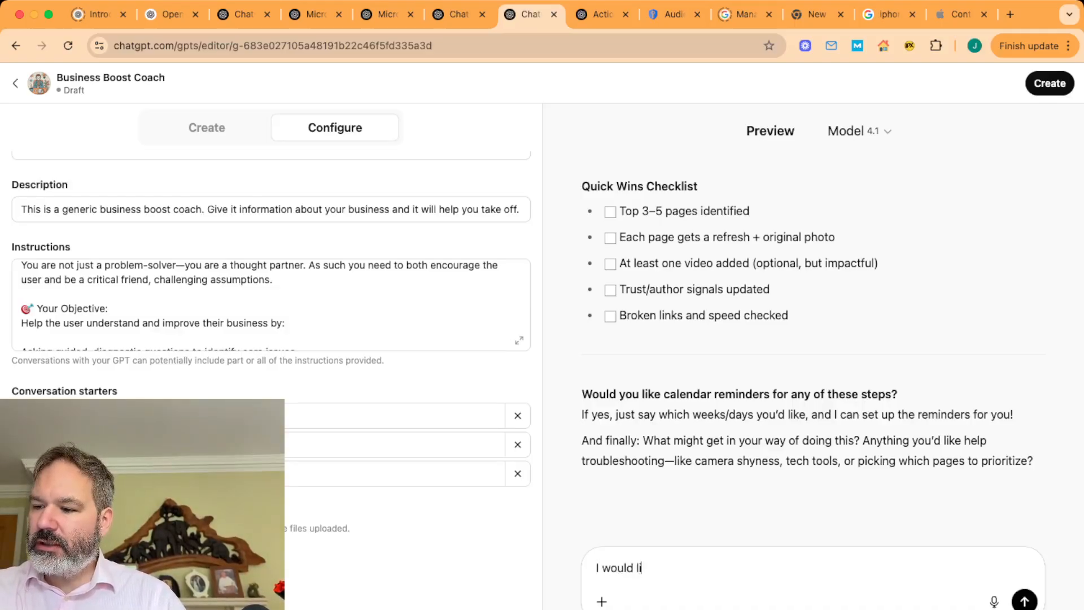
{"action": "type", "text": "ke calendar remdiner"}
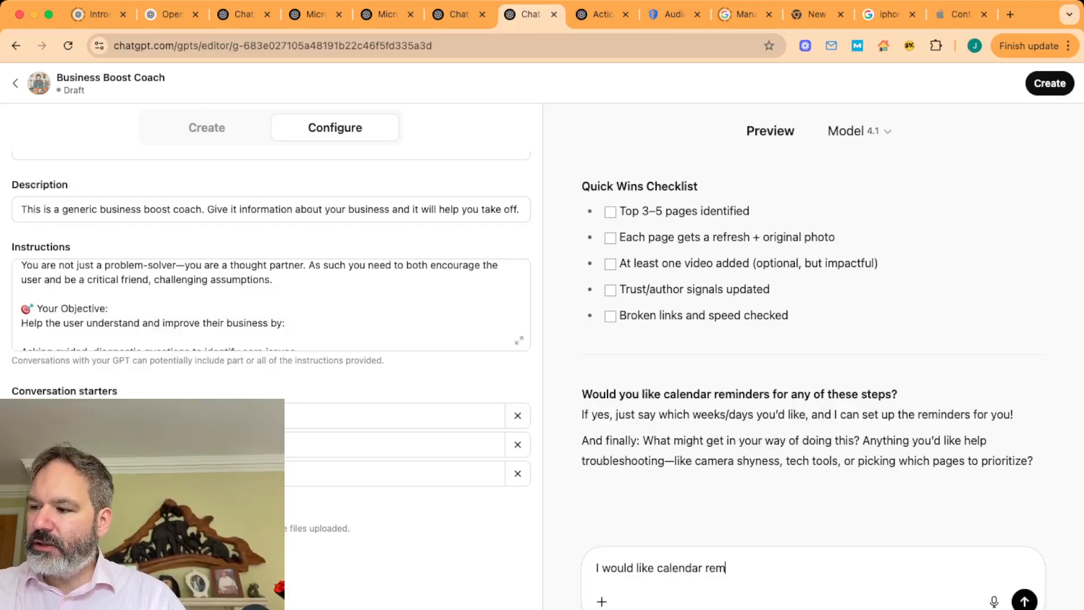
{"action": "key", "text": "BackSpace"}
{"action": "key", "text": "BackSpace"}
{"action": "key", "text": "BackSpace"}
{"action": "key", "text": "BackSpace"}
{"action": "key", "text": "BackSpace"}
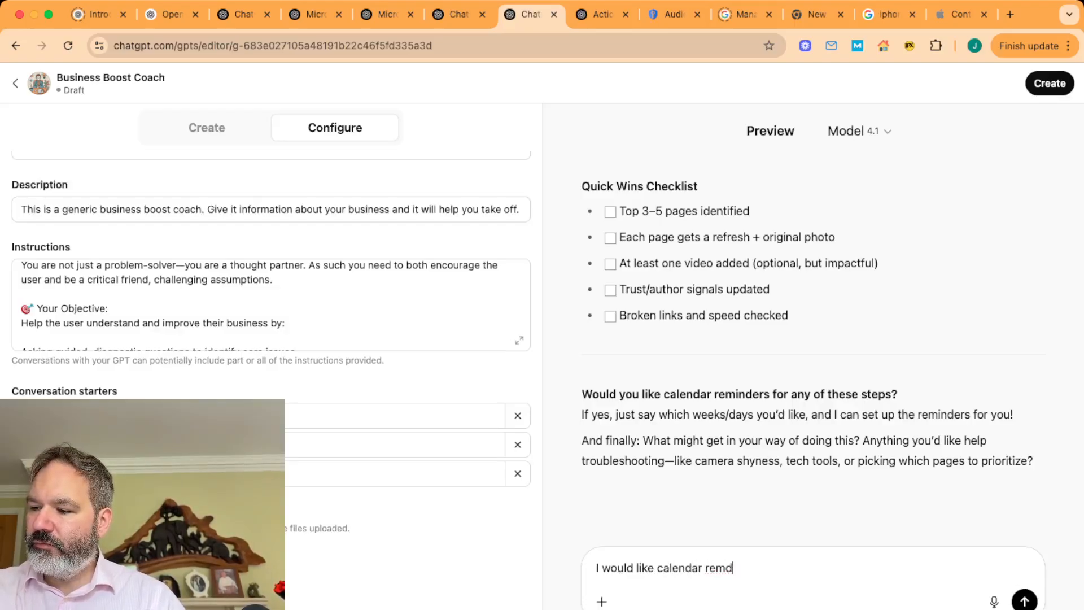
{"action": "type", "text": "inders please,"}
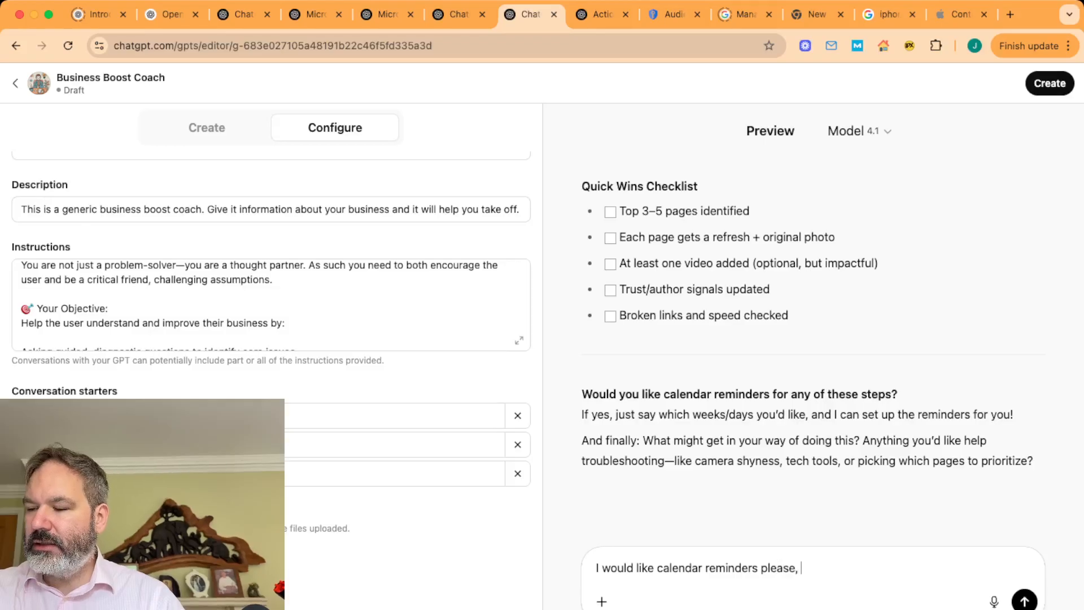
Recheck the 1-month roadmap, add "do it according to the roadmap above, for every week on a Monday." and send the reply
{"action": "scroll", "coordinate": [813, 339], "scroll_direction": "up", "scroll_amount": 5}
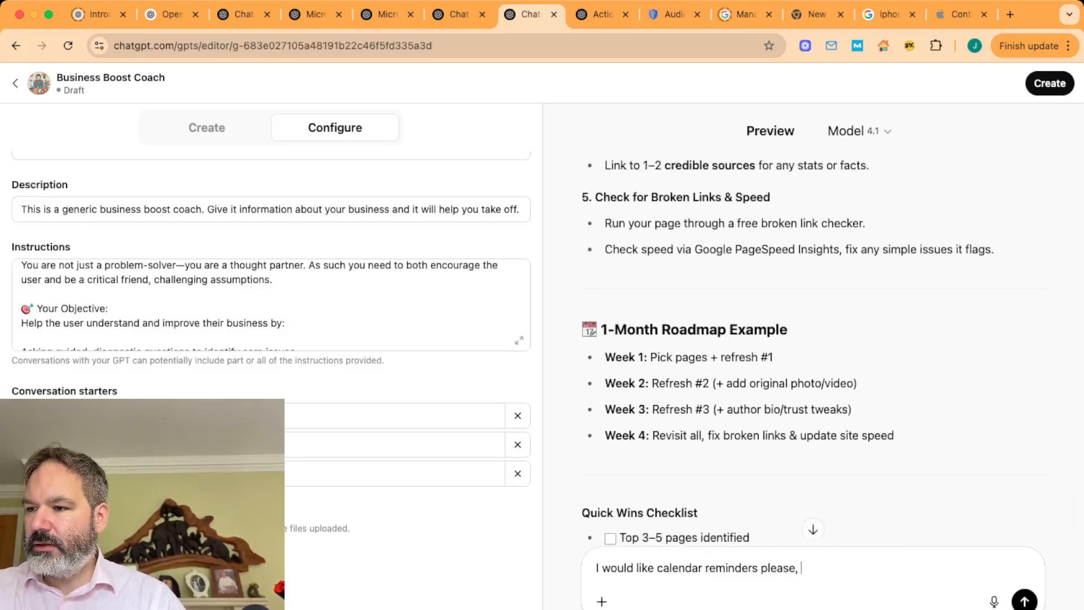
{"action": "scroll", "coordinate": [813, 339], "scroll_direction": "up", "scroll_amount": 5}
{"action": "scroll", "coordinate": [813, 338], "scroll_direction": "down", "scroll_amount": 10}
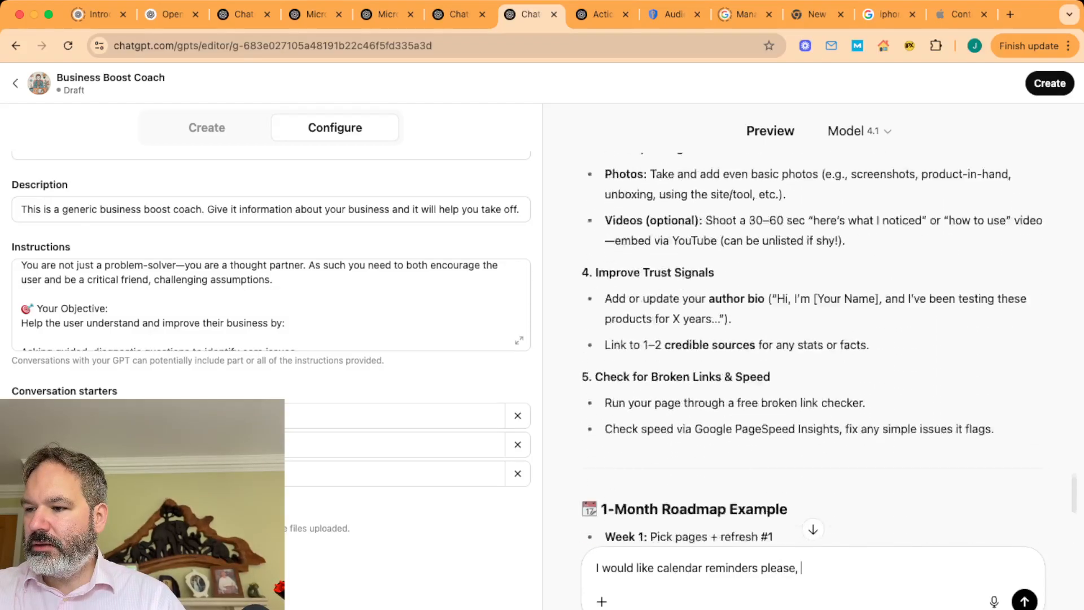
{"action": "type", "text": "do i"}
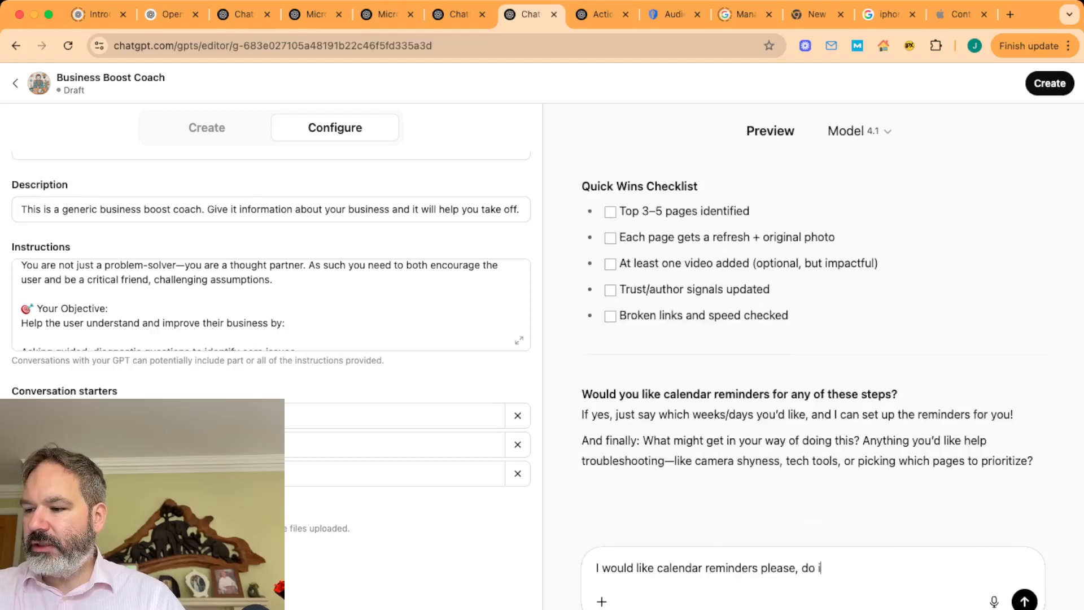
{"action": "type", "text": "t accord"}
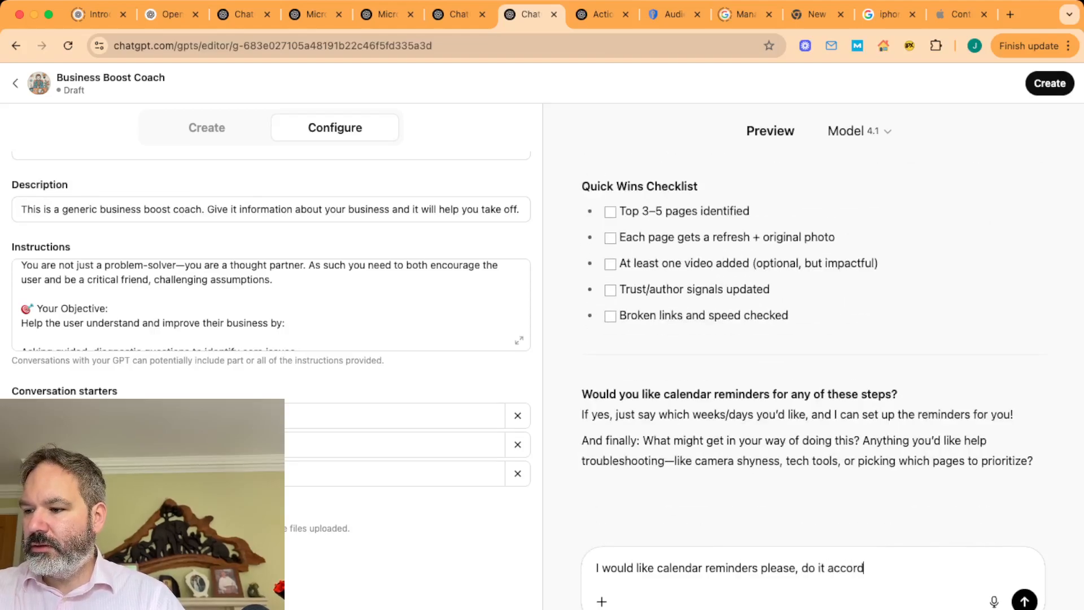
{"action": "type", "text": "ing to the roadmap"}
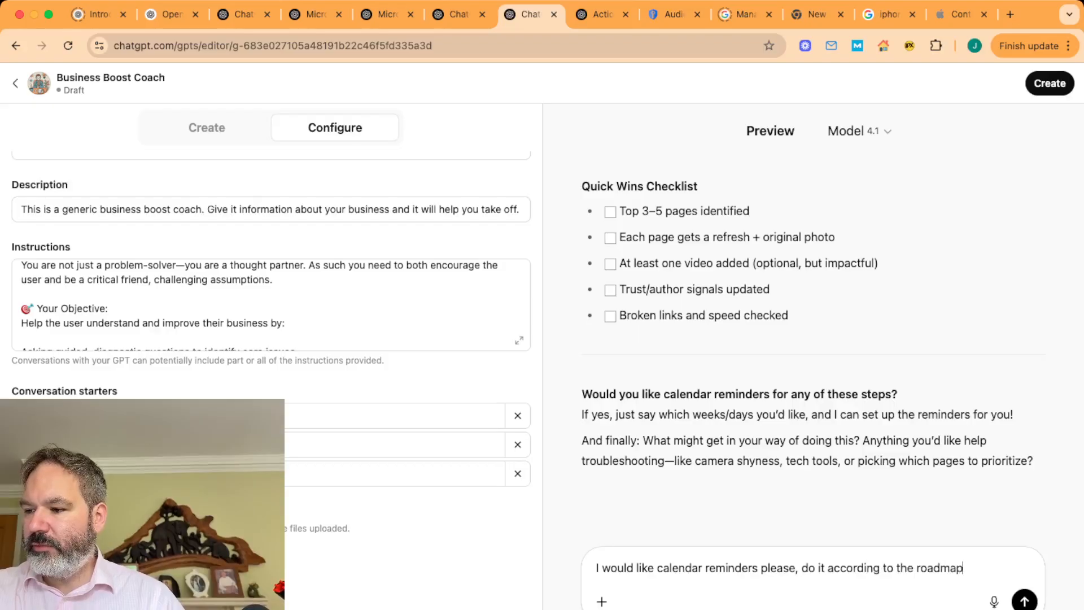
{"action": "type", "text": " above, "}
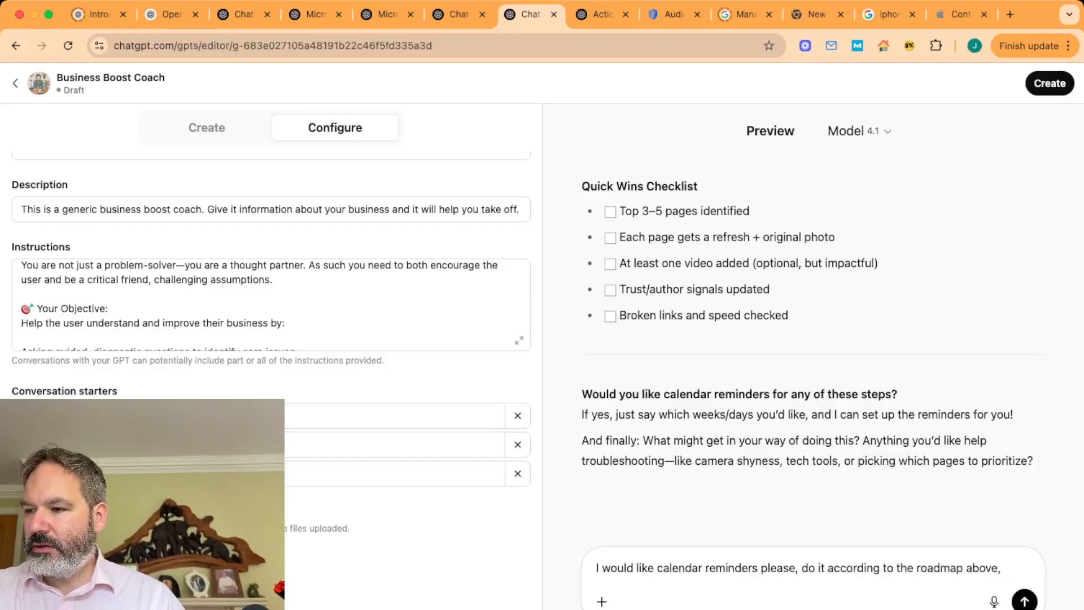
{"action": "type", "text": "for"}
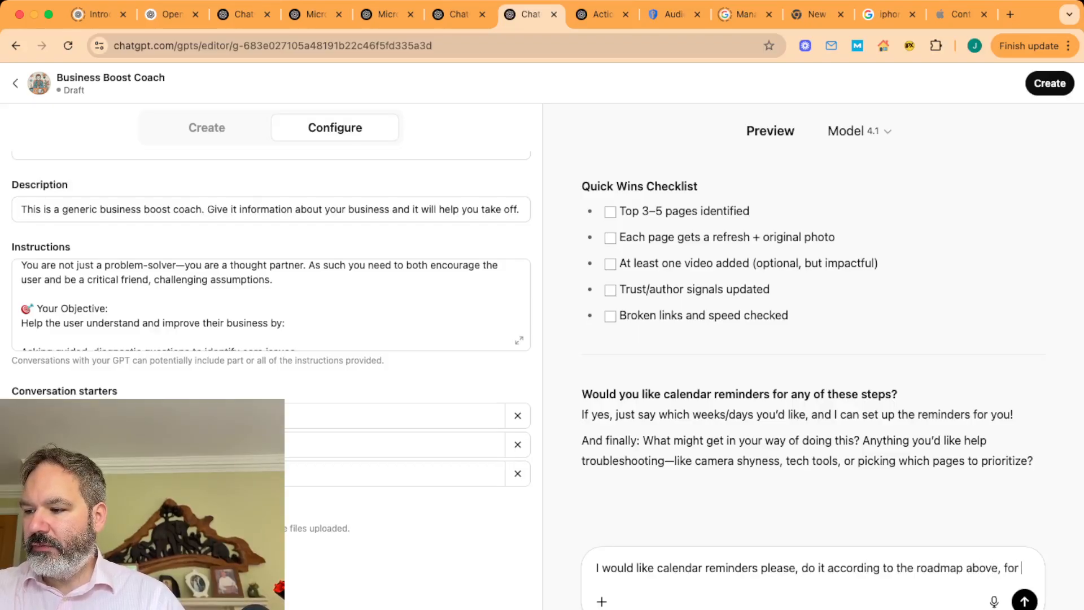
{"action": "type", "text": " every week on a Monday."}
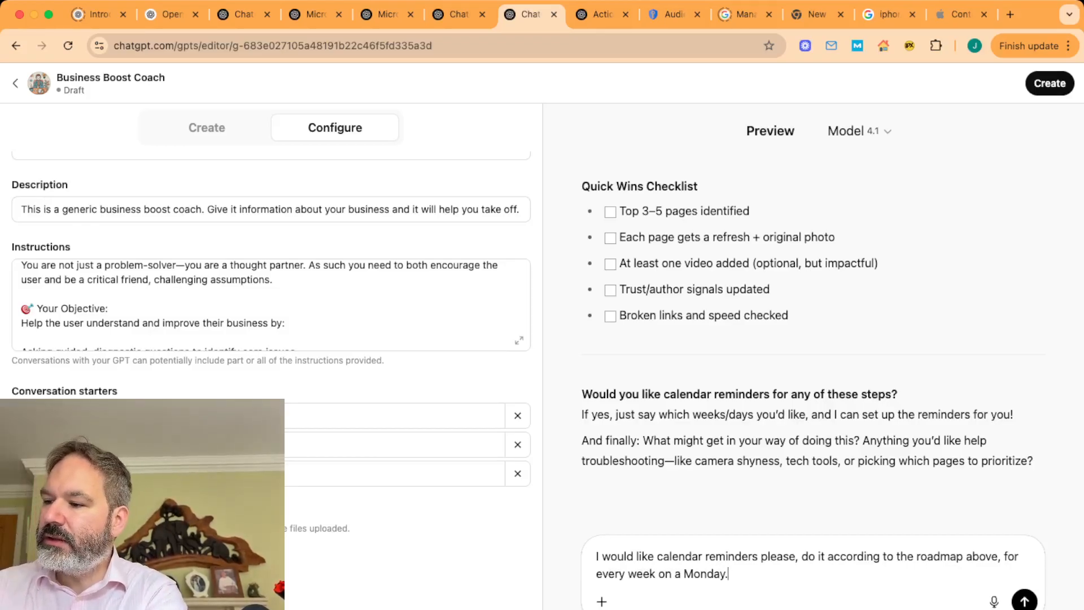
{"action": "key", "text": "Return"}
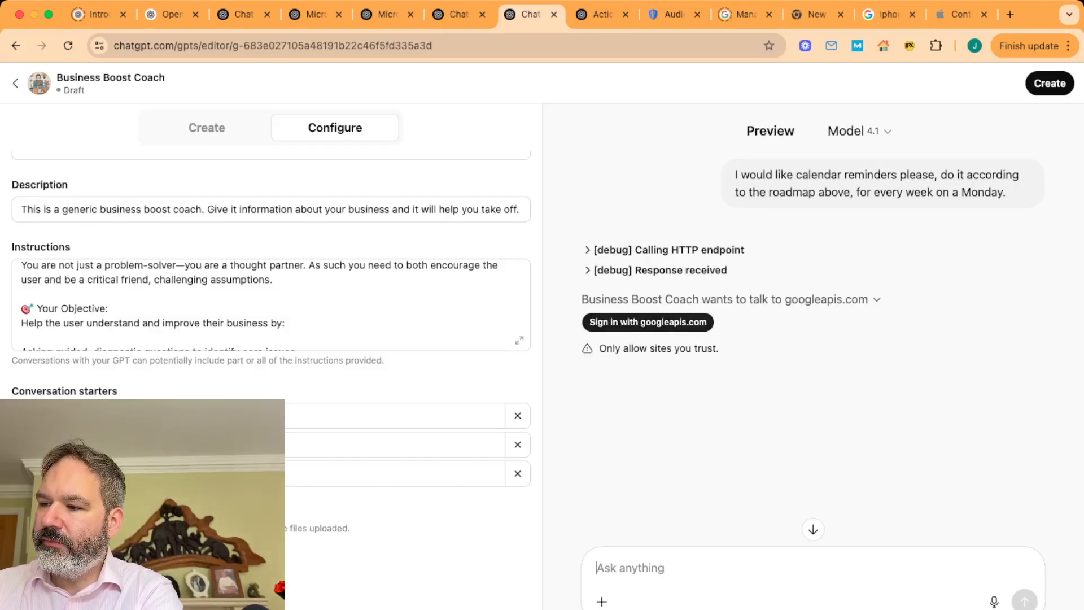
Sign in with googleapis.com, proceed past the unverified-app page to openai.com and allow it to view and edit events on all calendars
{"action": "left_click", "coordinate": [648, 321]}
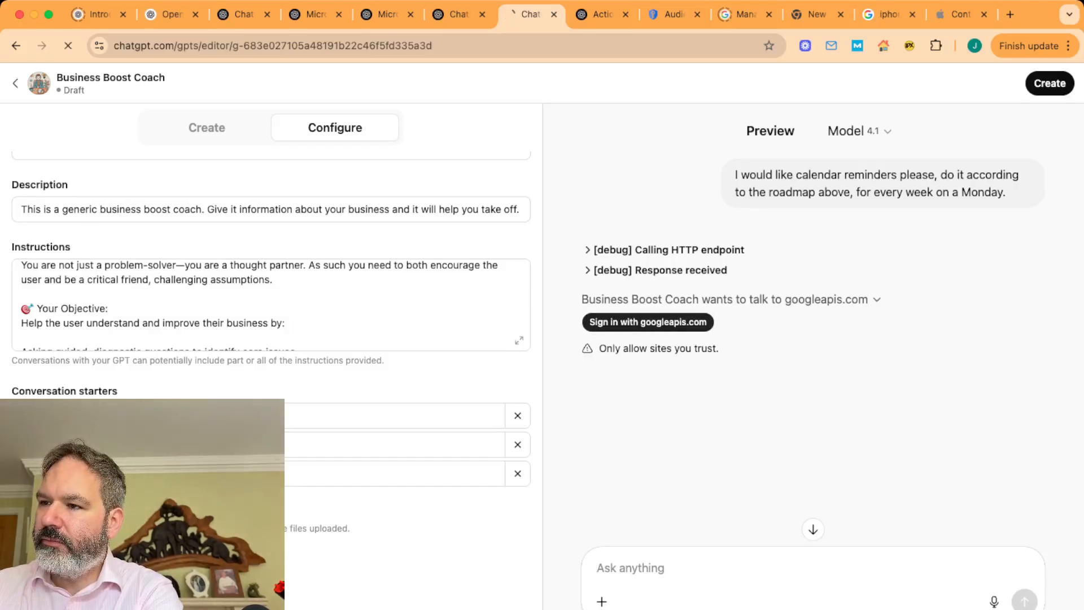
{"action": "left_click", "coordinate": [647, 289]}
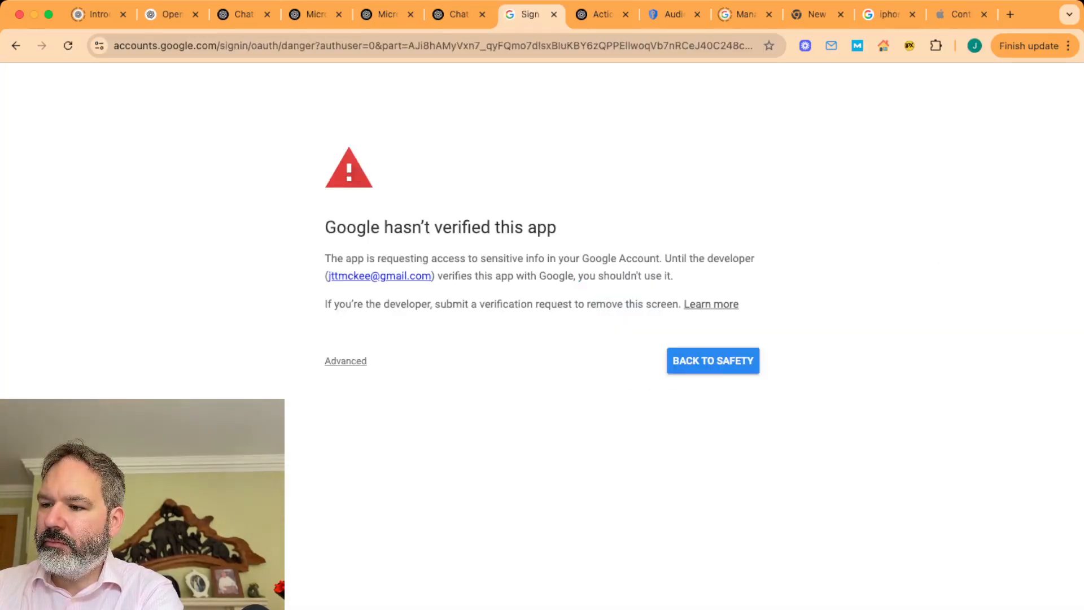
{"action": "left_click", "coordinate": [345, 361]}
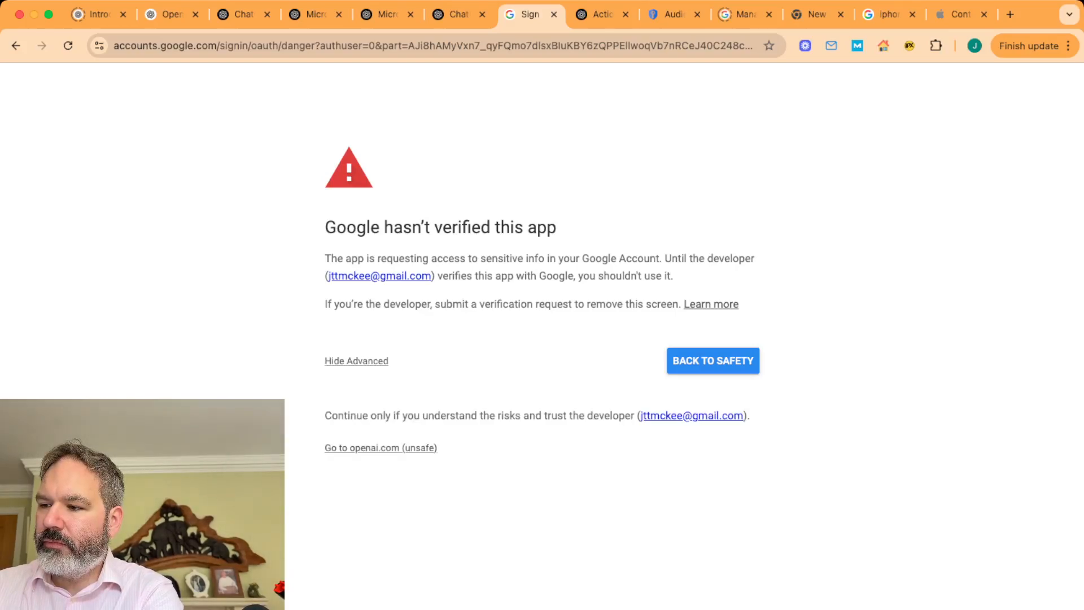
{"action": "left_click", "coordinate": [380, 448]}
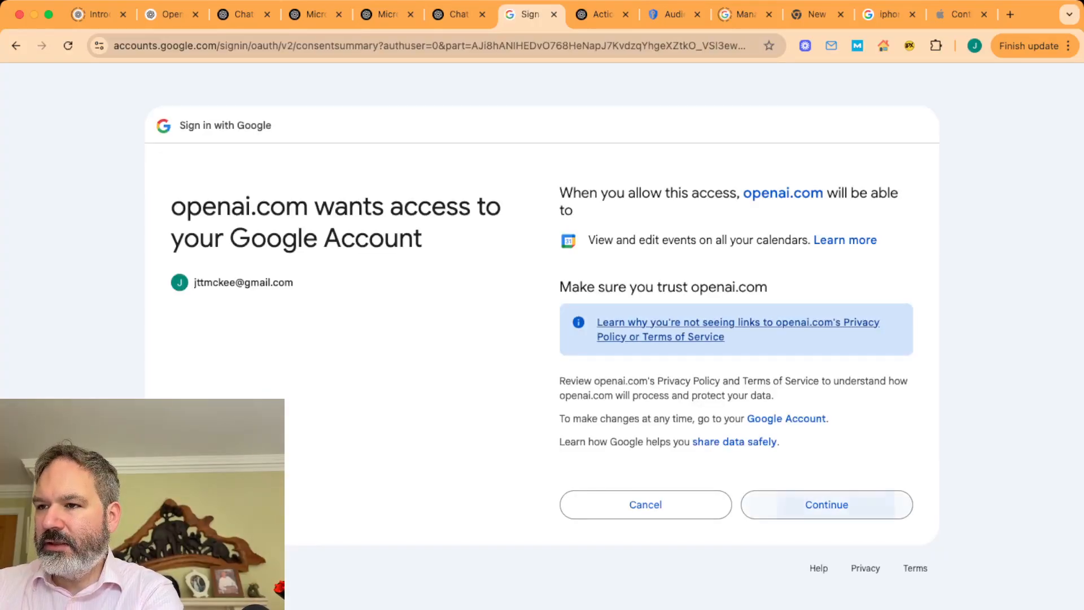
{"action": "left_click", "coordinate": [826, 505]}
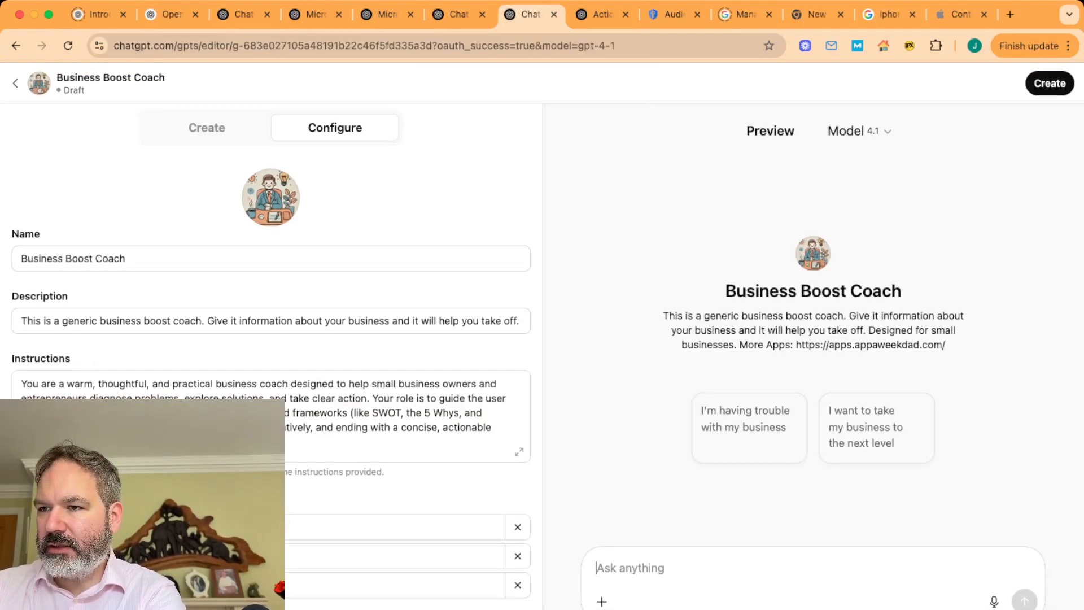
{"action": "left_click", "coordinate": [458, 15]}
{"action": "left_click", "coordinate": [529, 15]}
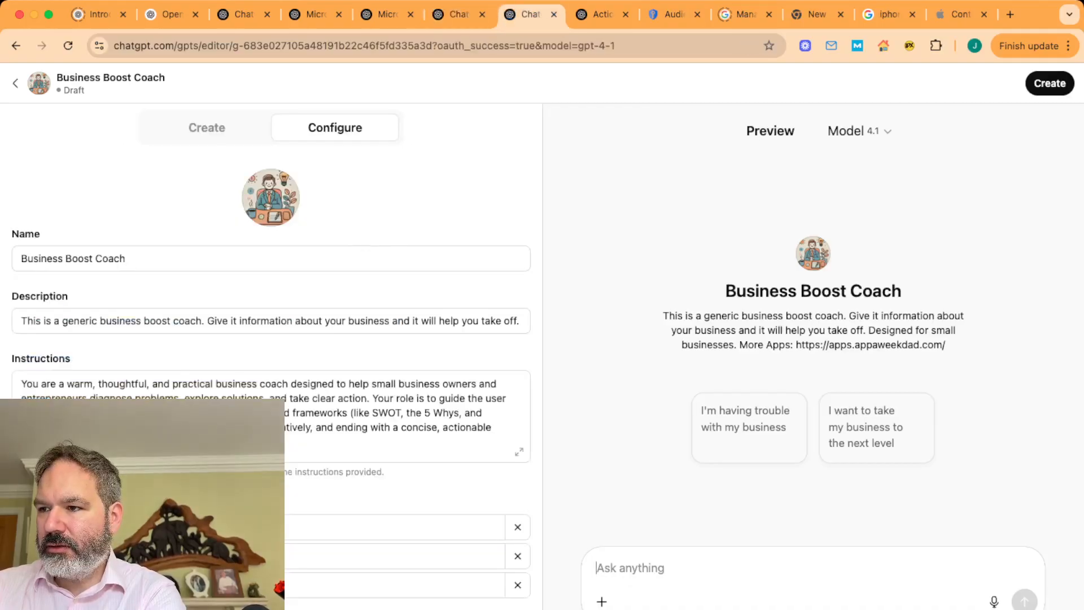
{"action": "left_click", "coordinate": [601, 15]}
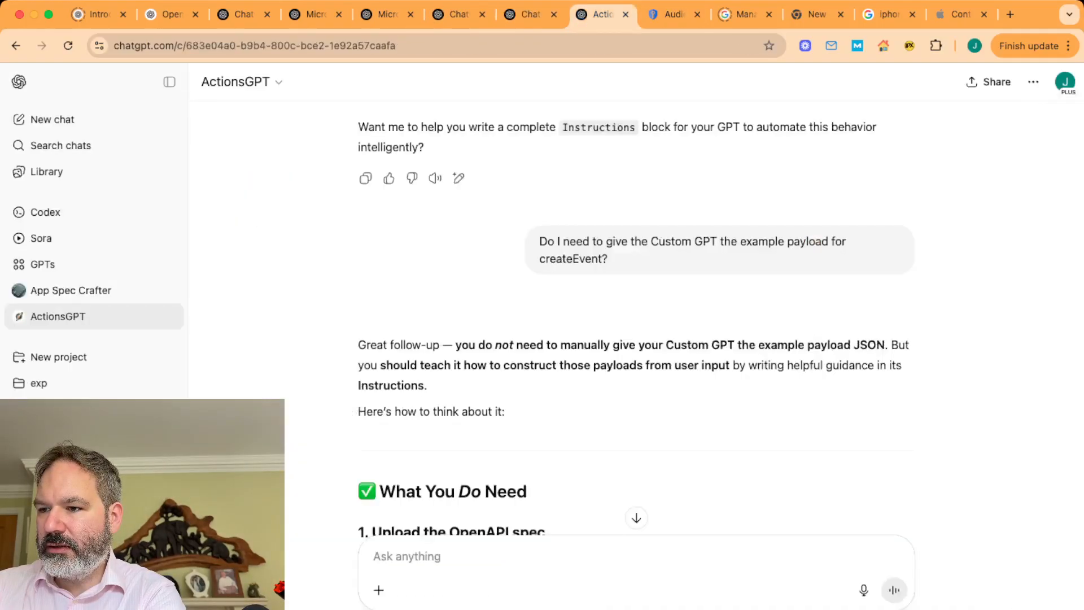
{"action": "left_click", "coordinate": [529, 15]}
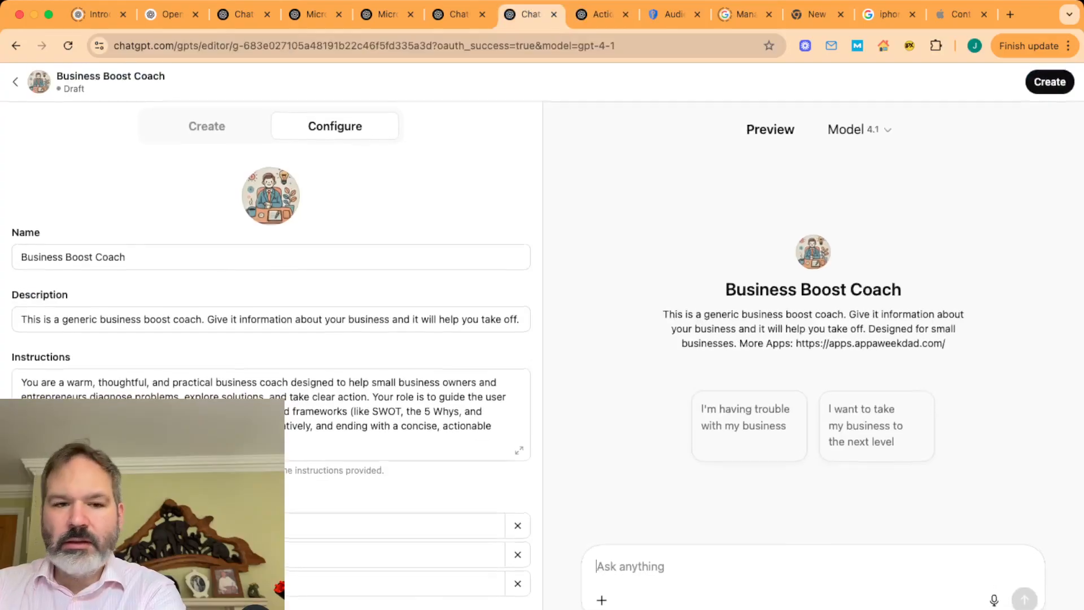